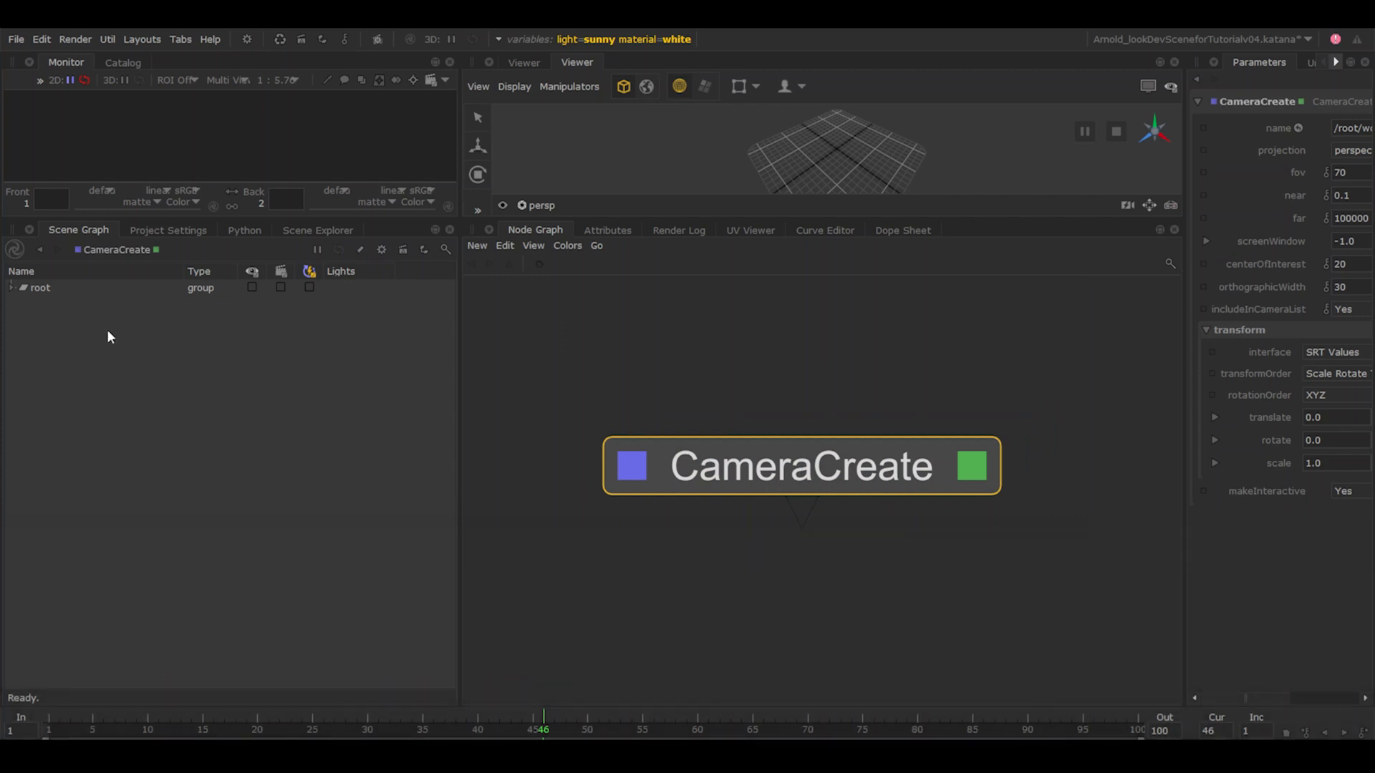
Step: Expand the scene graph through root, world and cam, select the camera, and examine it up close in the 3D view
{"action": "left_click", "coordinate": [9, 286]}
{"action": "left_click", "coordinate": [24, 303]}
{"action": "left_click", "coordinate": [35, 319]}
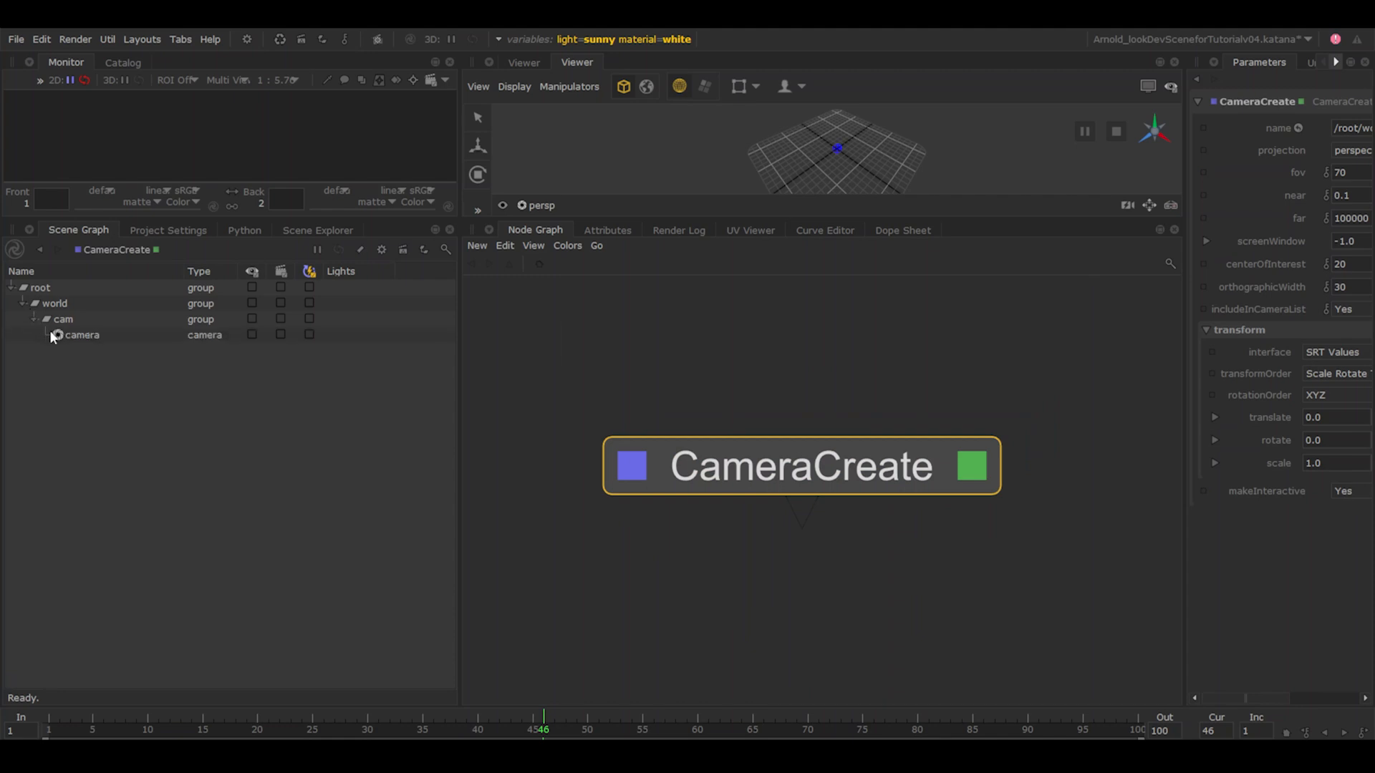
{"action": "left_click", "coordinate": [92, 336]}
{"action": "right_click_drag", "start_coordinate": [824, 170], "coordinate": [1167, 184], "text": "alt"}
{"action": "left_click_drag", "start_coordinate": [1016, 184], "coordinate": [727, 136], "text": "alt"}
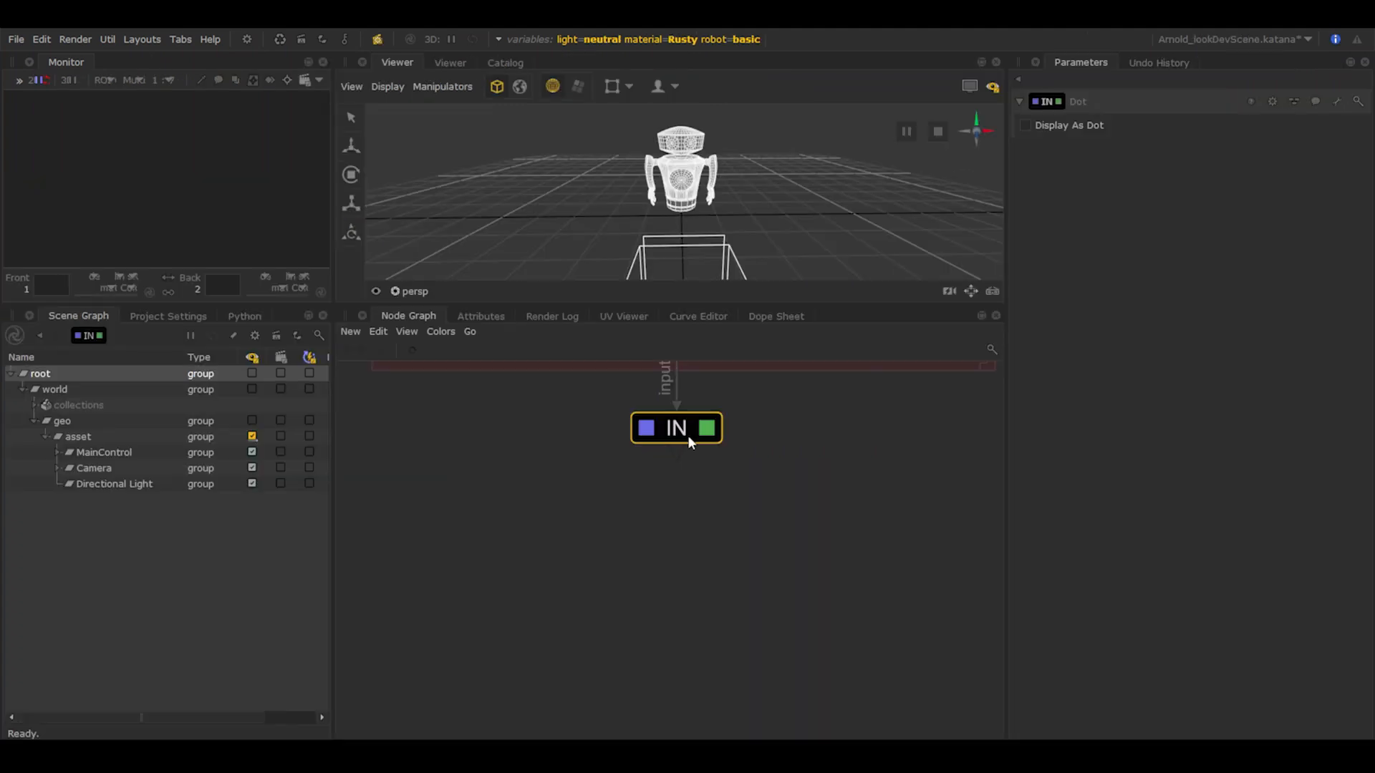
Step: Add a CameraCreate node beside the IN node and open its parameters
{"action": "left_click", "coordinate": [923, 494]}
{"action": "key", "text": "Tab"}
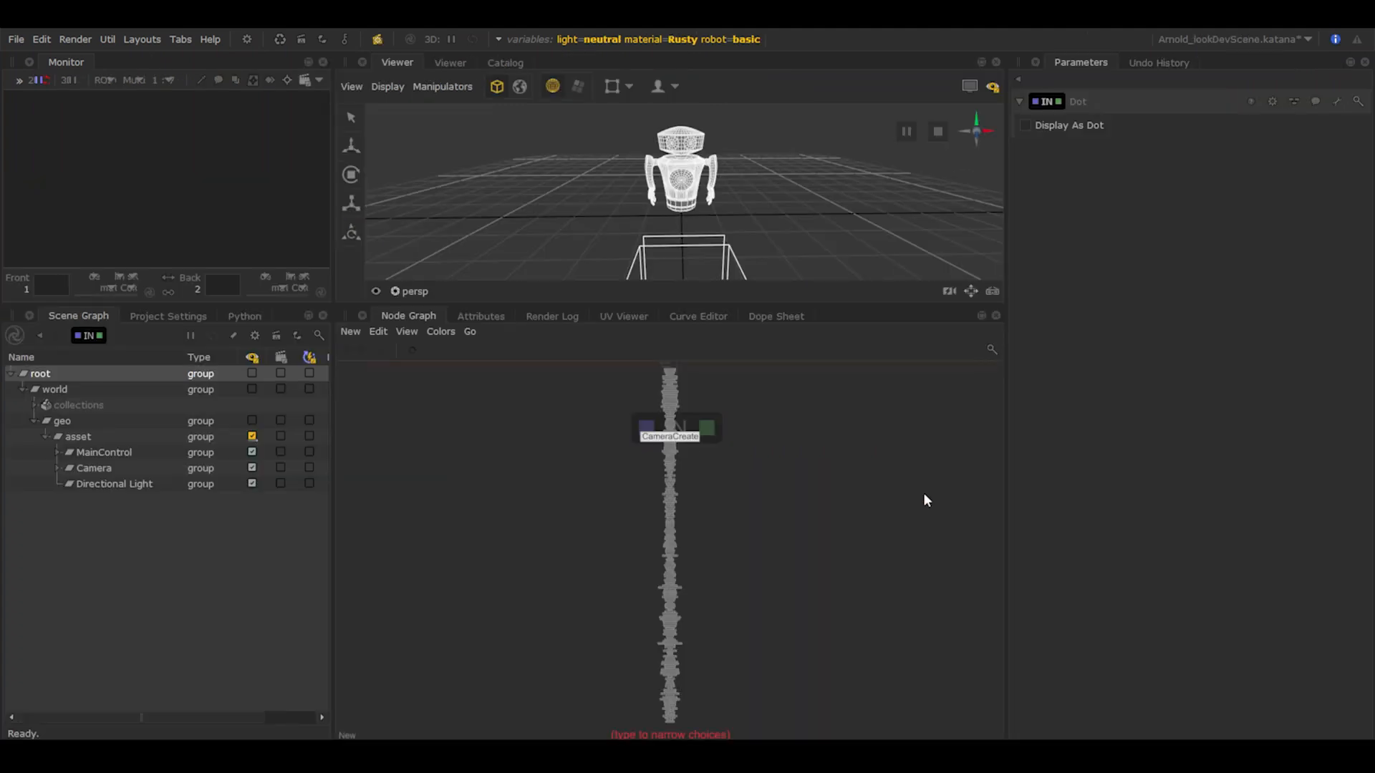
{"action": "type", "text": "ca"}
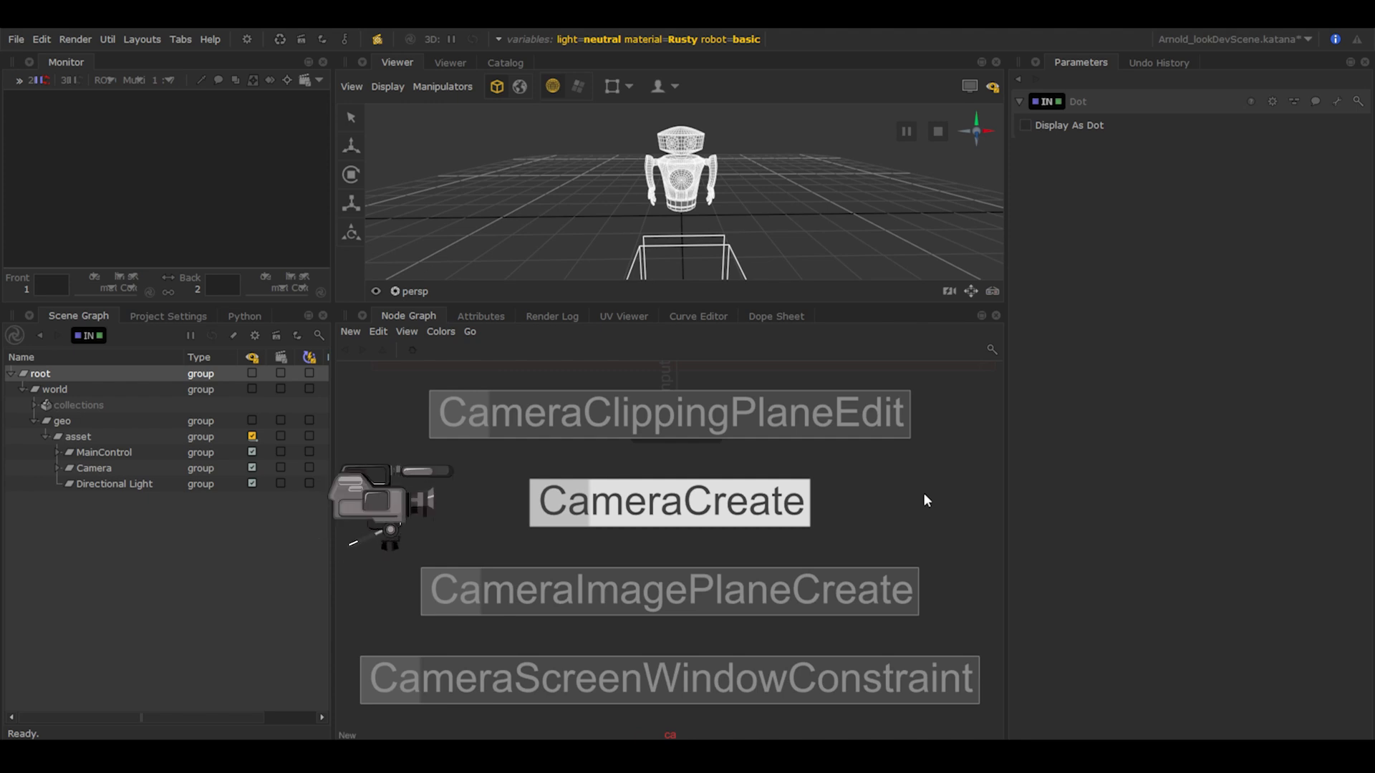
{"action": "left_click", "coordinate": [738, 523]}
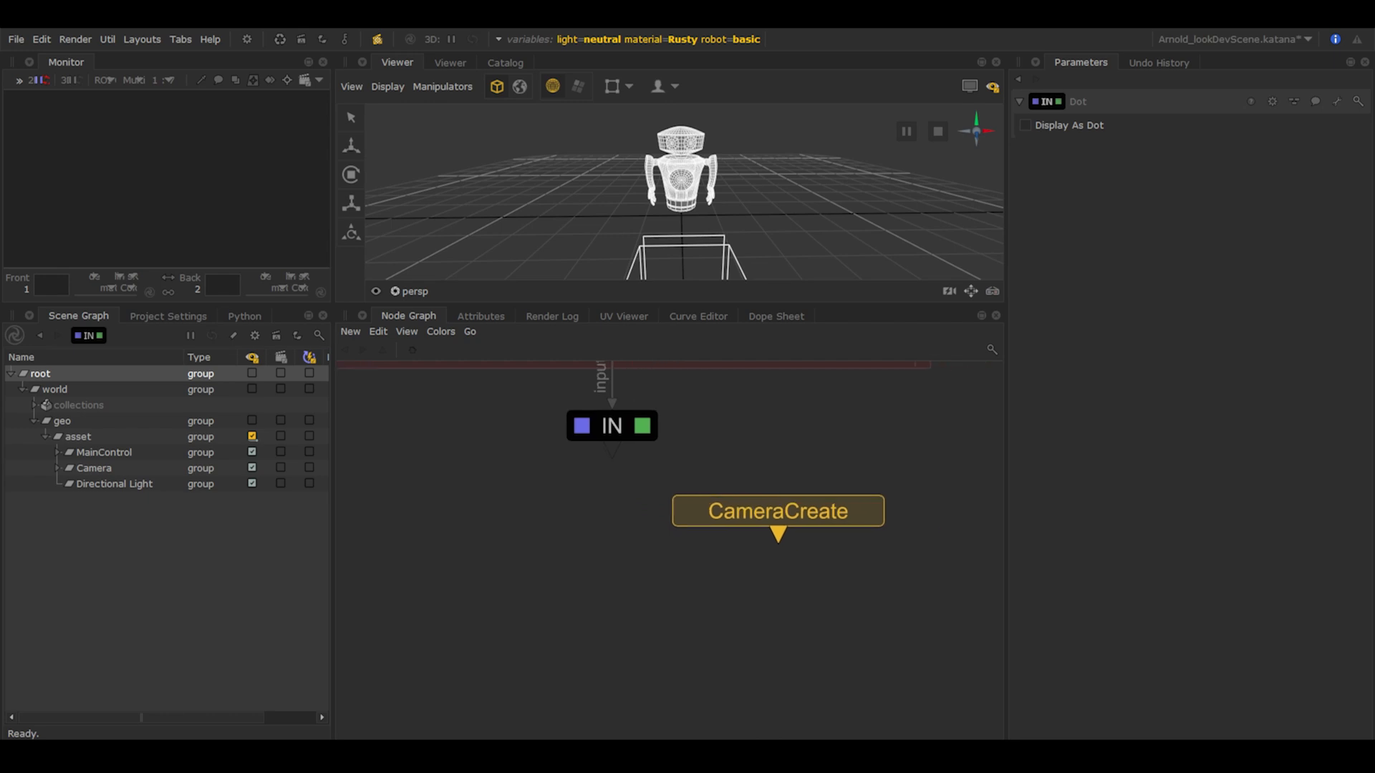
{"action": "left_click", "coordinate": [811, 513]}
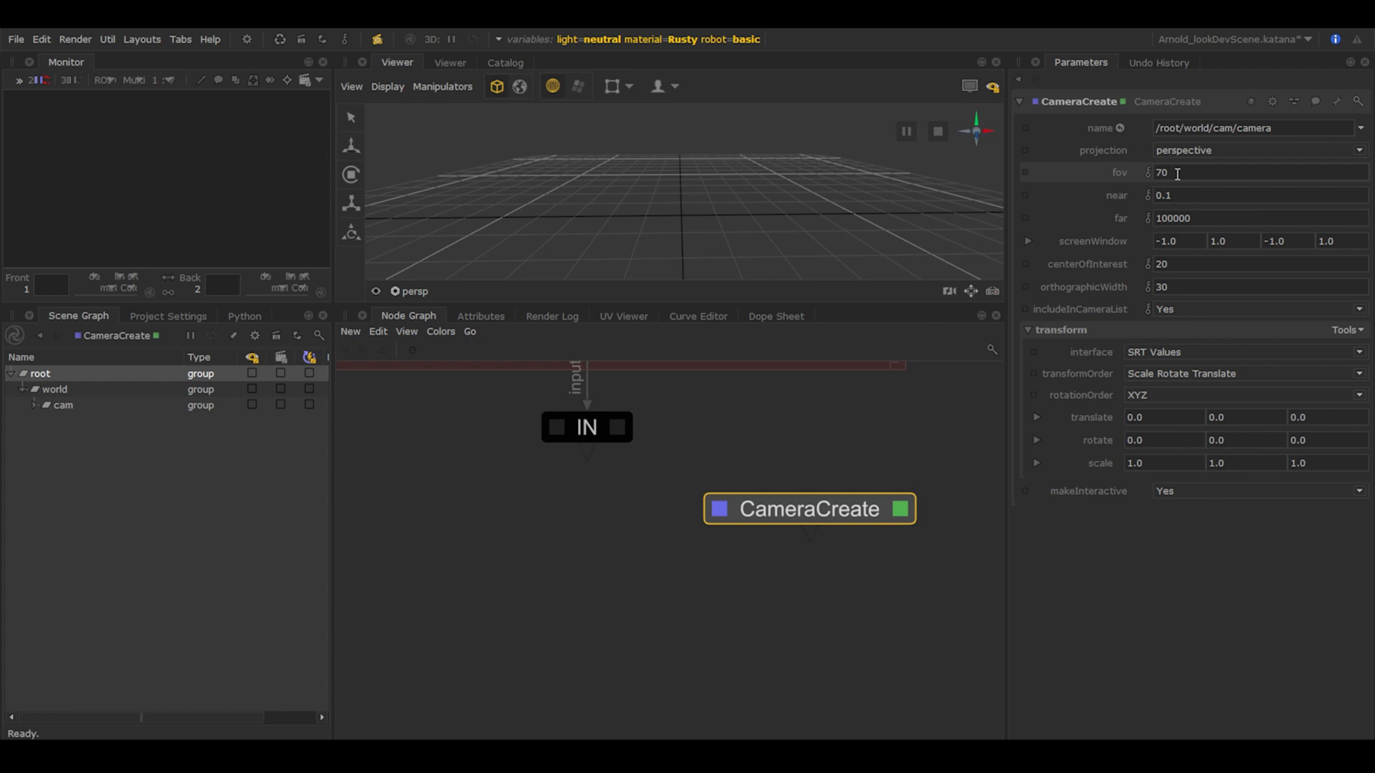
Step: Set the new camera's fov to 35
{"action": "left_click_drag", "start_coordinate": [1173, 173], "coordinate": [1147, 173]}
{"action": "type", "text": "35"}
{"action": "key", "text": "Return"}
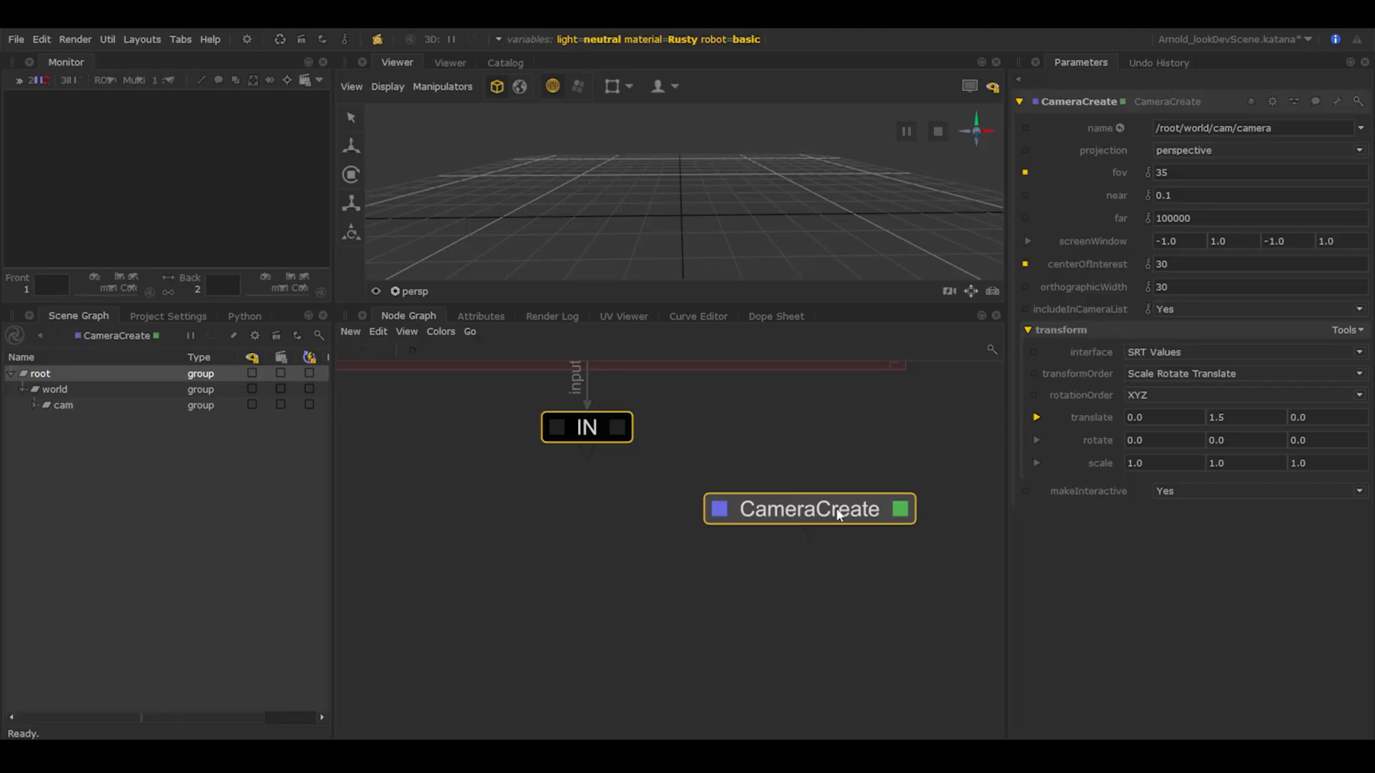
Step: Merge the IN and CameraCreate nodes, place the Merge node directly below IN, and view its result
{"action": "key", "text": "m"}
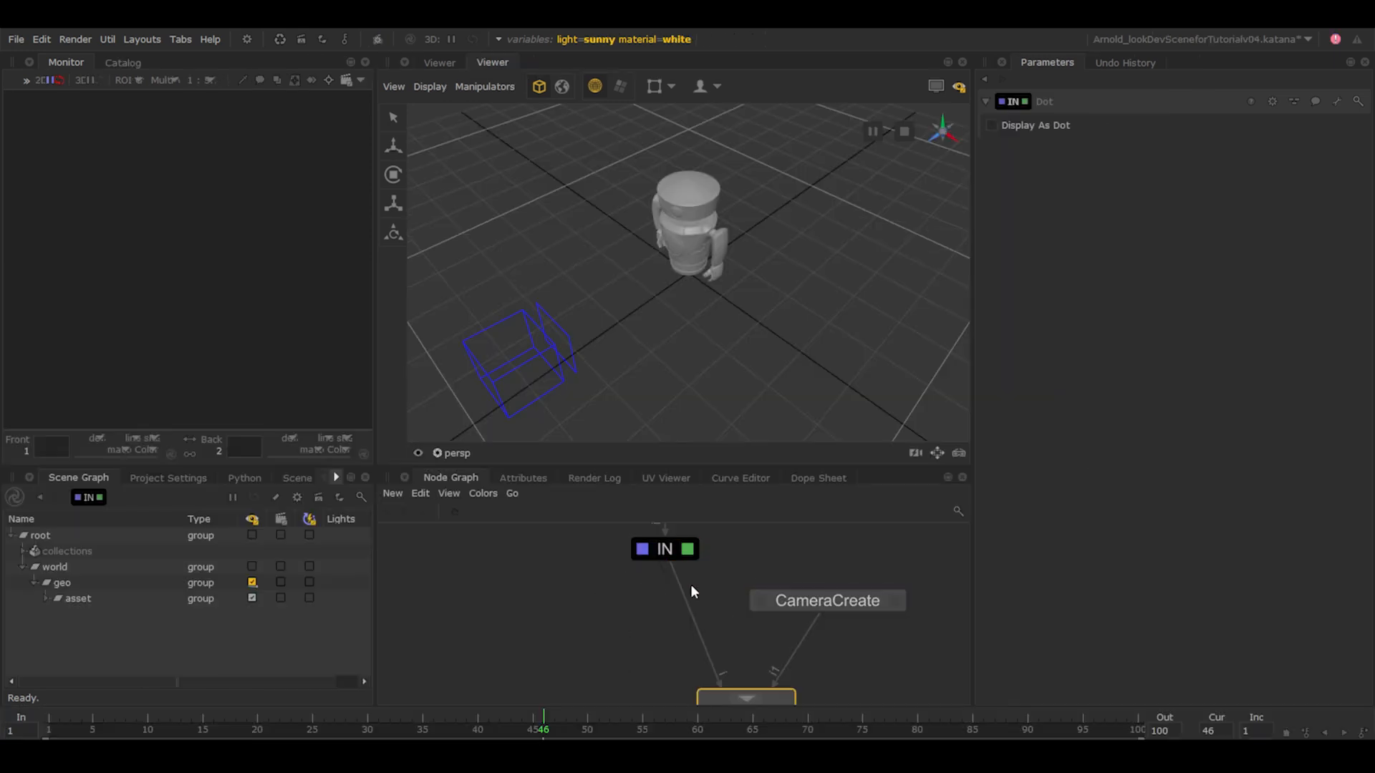
{"action": "left_click_drag", "start_coordinate": [772, 693], "coordinate": [715, 675]}
{"action": "double_click", "coordinate": [711, 687]}
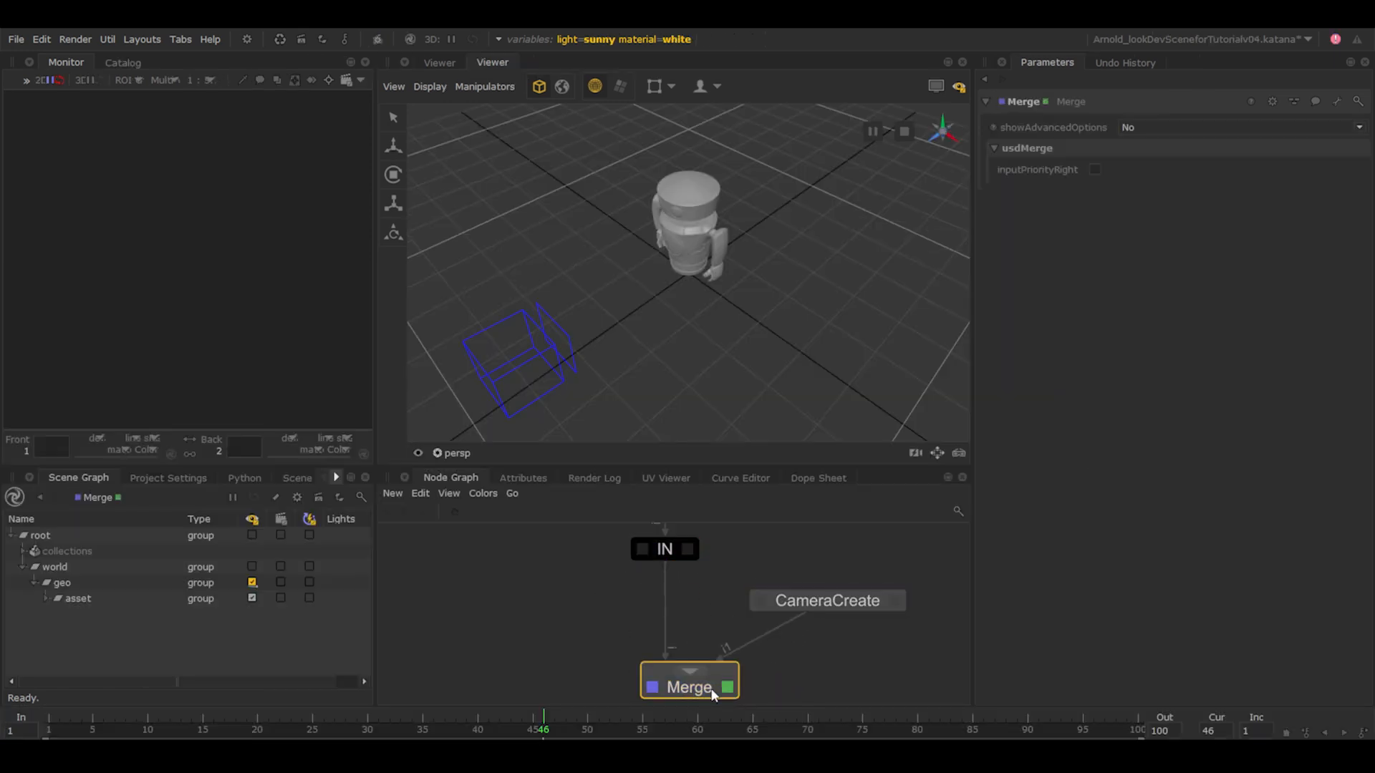
Step: Set the CameraCreate fov to 35 and look through /root/world/cam/camera in the viewer
{"action": "left_click", "coordinate": [896, 601]}
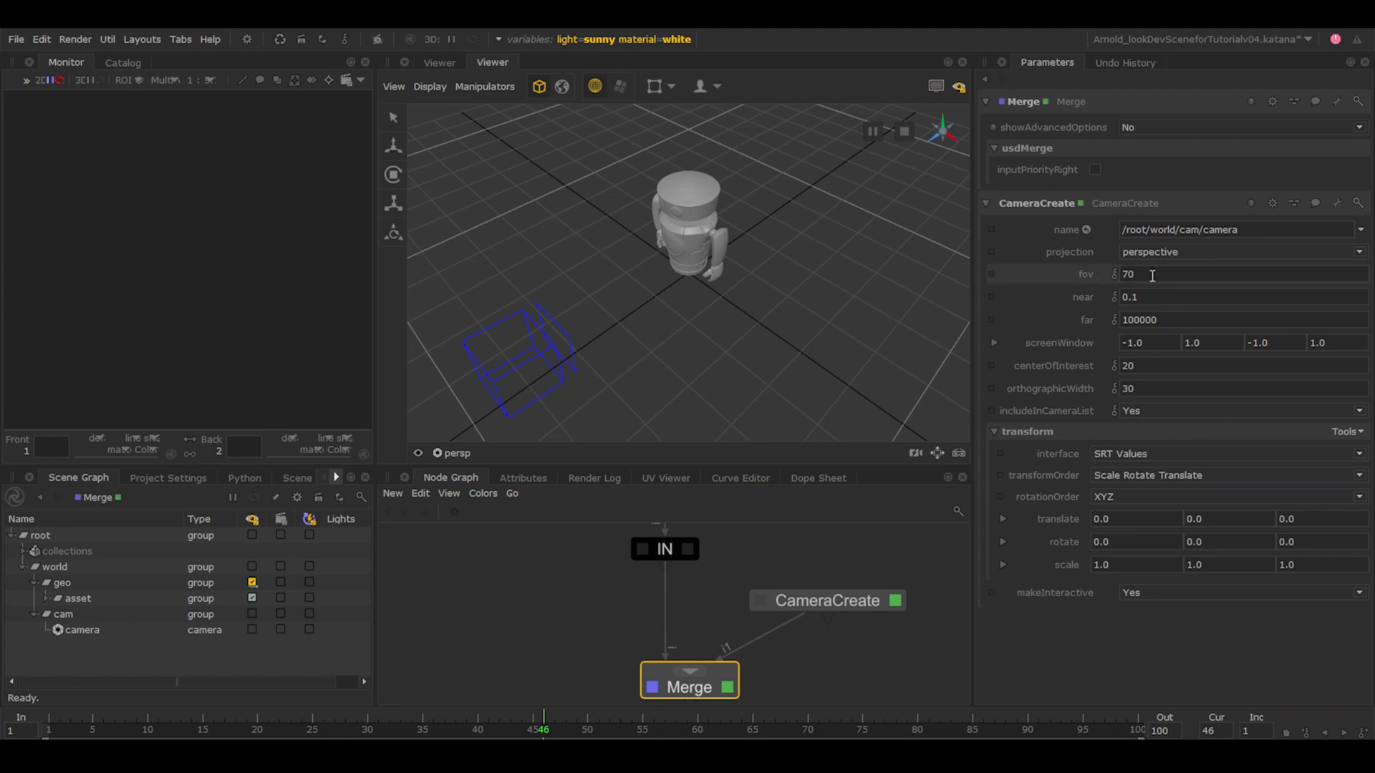
{"action": "type", "text": "35"}
{"action": "key", "text": "Return"}
{"action": "left_click", "coordinate": [465, 453]}
{"action": "left_click", "coordinate": [469, 557]}
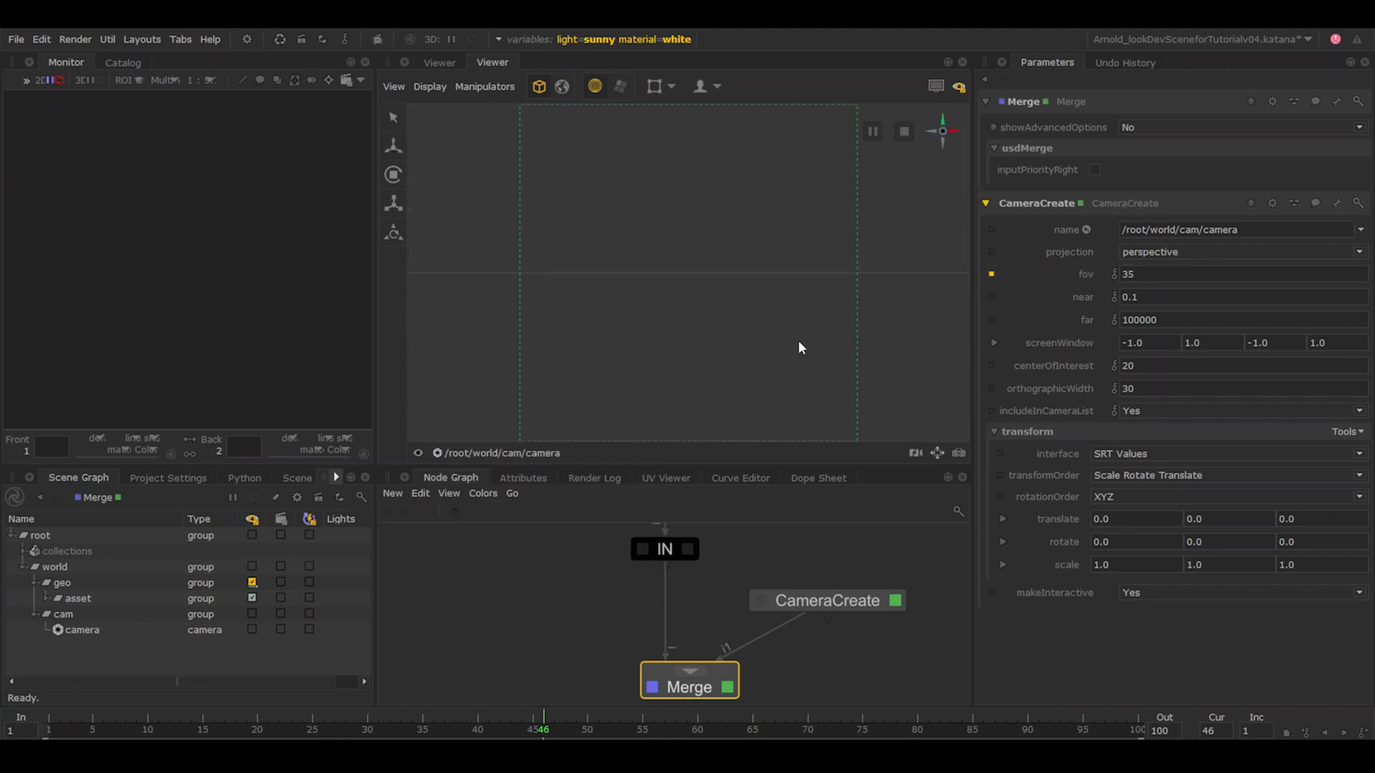
Step: Frame the robot through the camera, with its translate Y set to 1.6 and translate Z to 7
{"action": "right_click_drag", "start_coordinate": [799, 296], "coordinate": [761, 213], "text": "alt"}
{"action": "middle_click_drag", "start_coordinate": [761, 211], "coordinate": [760, 241], "text": "alt"}
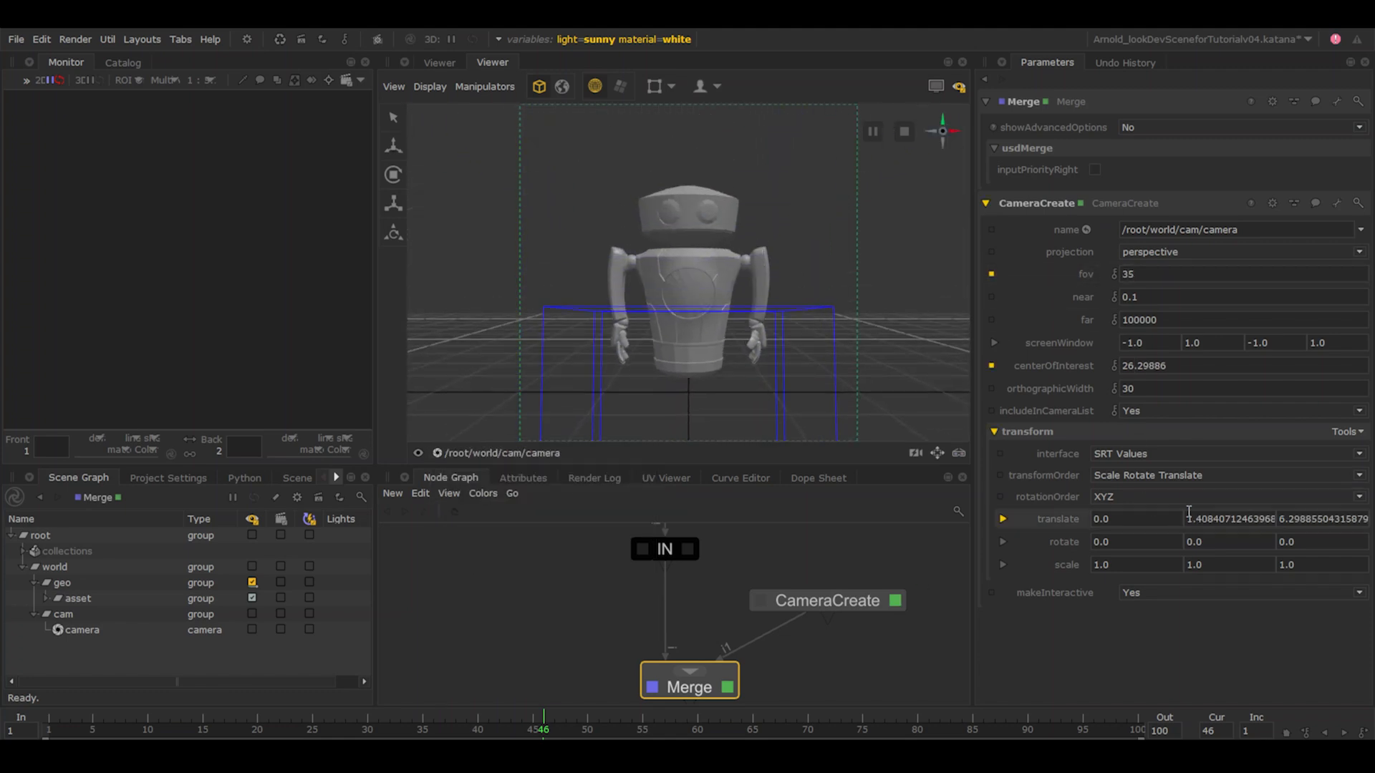
{"action": "left_click_drag", "start_coordinate": [1188, 517], "coordinate": [1371, 520]}
{"action": "type", "text": "1.6"}
{"action": "key", "text": "Return"}
{"action": "type", "text": "7"}
{"action": "key", "text": "Return"}
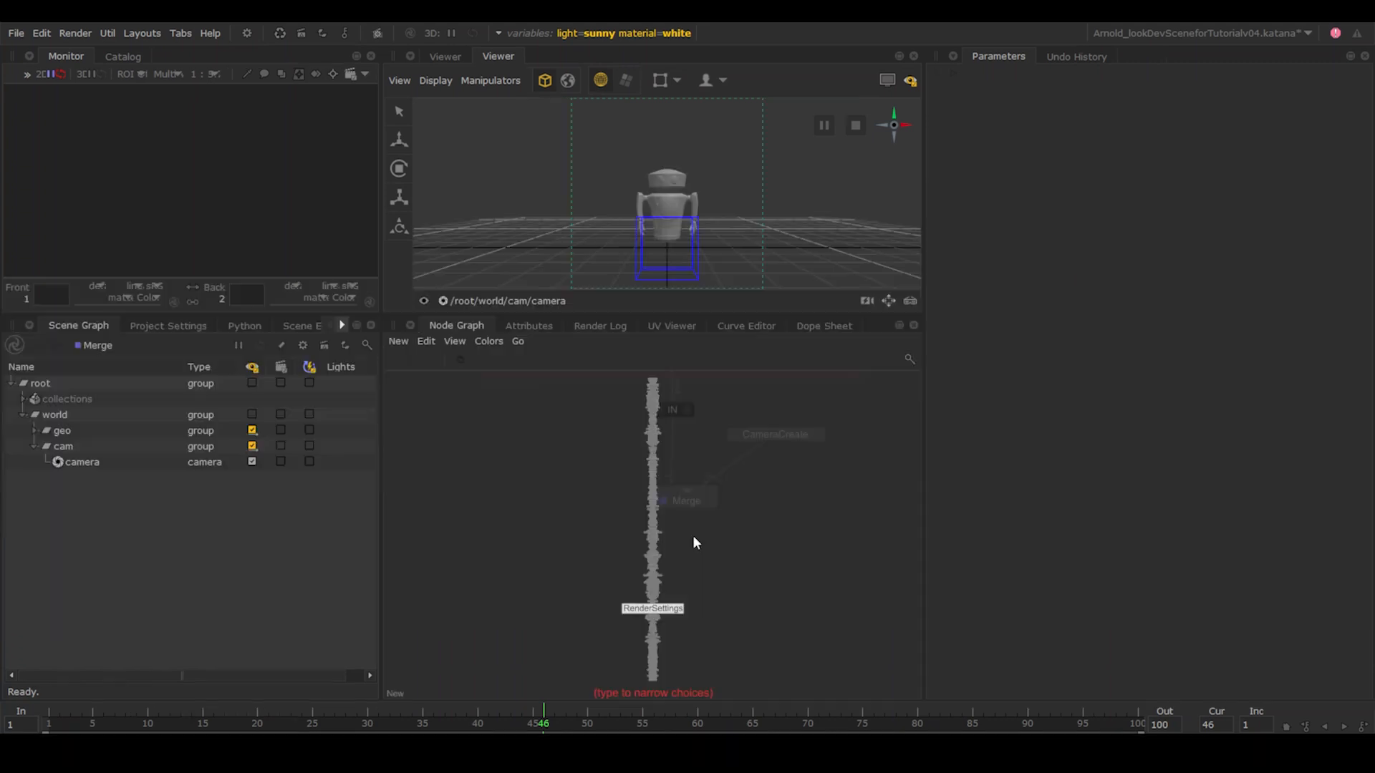
Step: Add a RenderSettings node connected below Merge, view it and open its parameters
{"action": "type", "text": "render"}
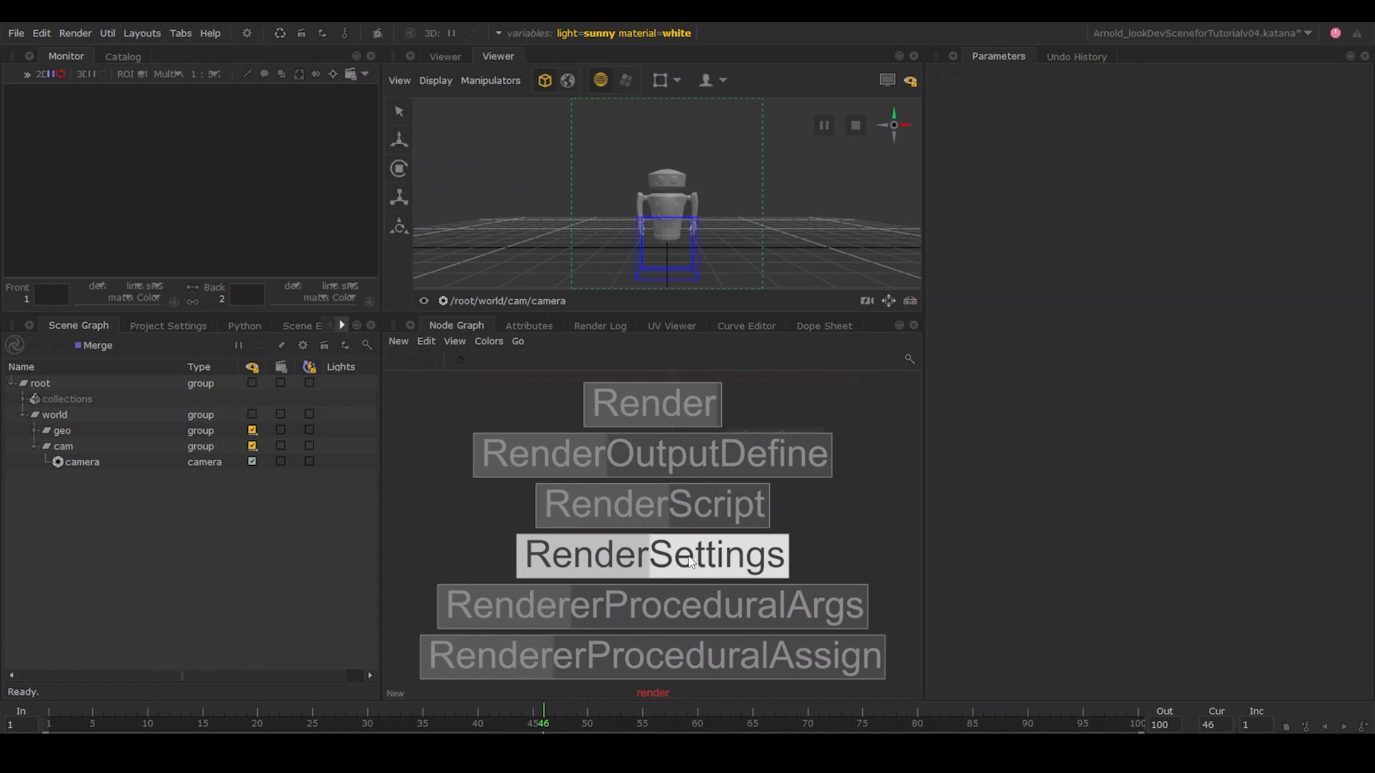
{"action": "left_click", "coordinate": [690, 562]}
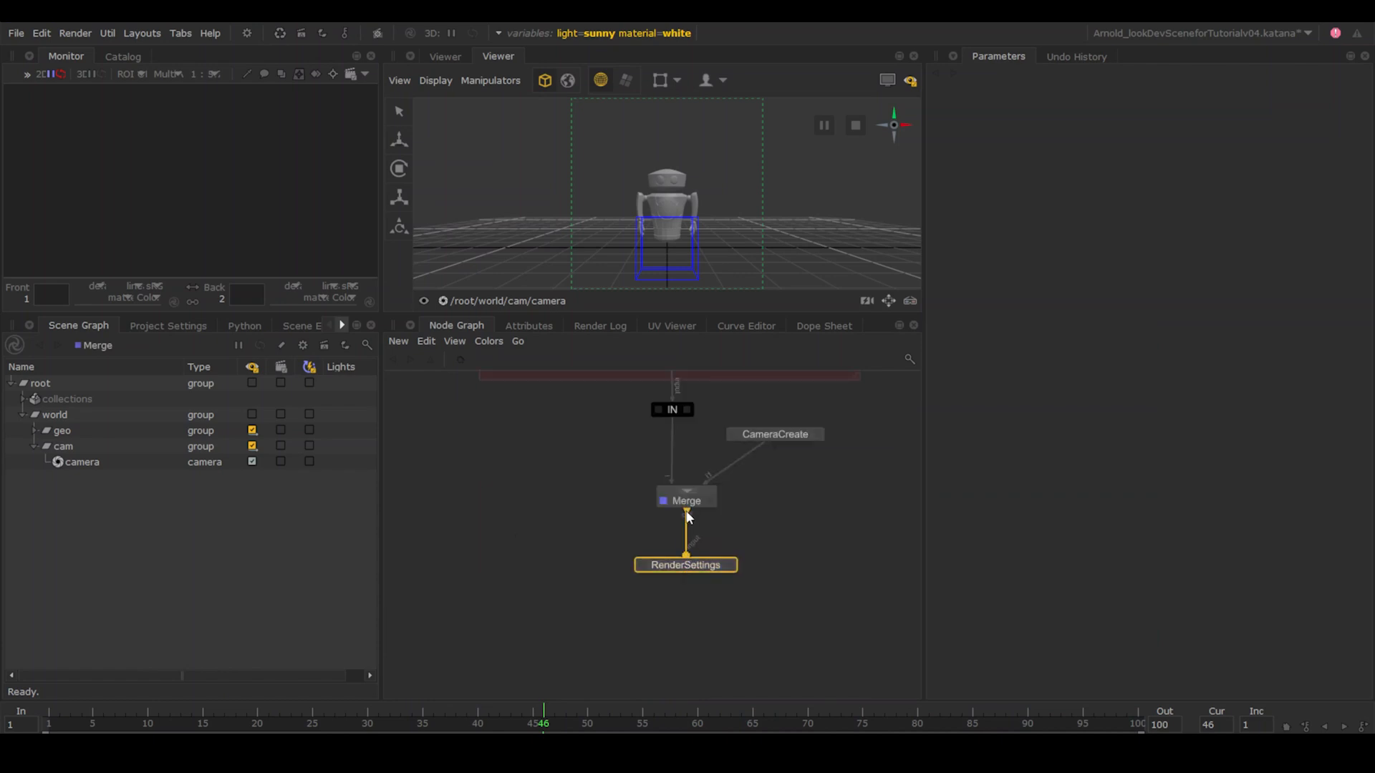
{"action": "key", "text": "e"}
{"action": "key", "text": "v"}
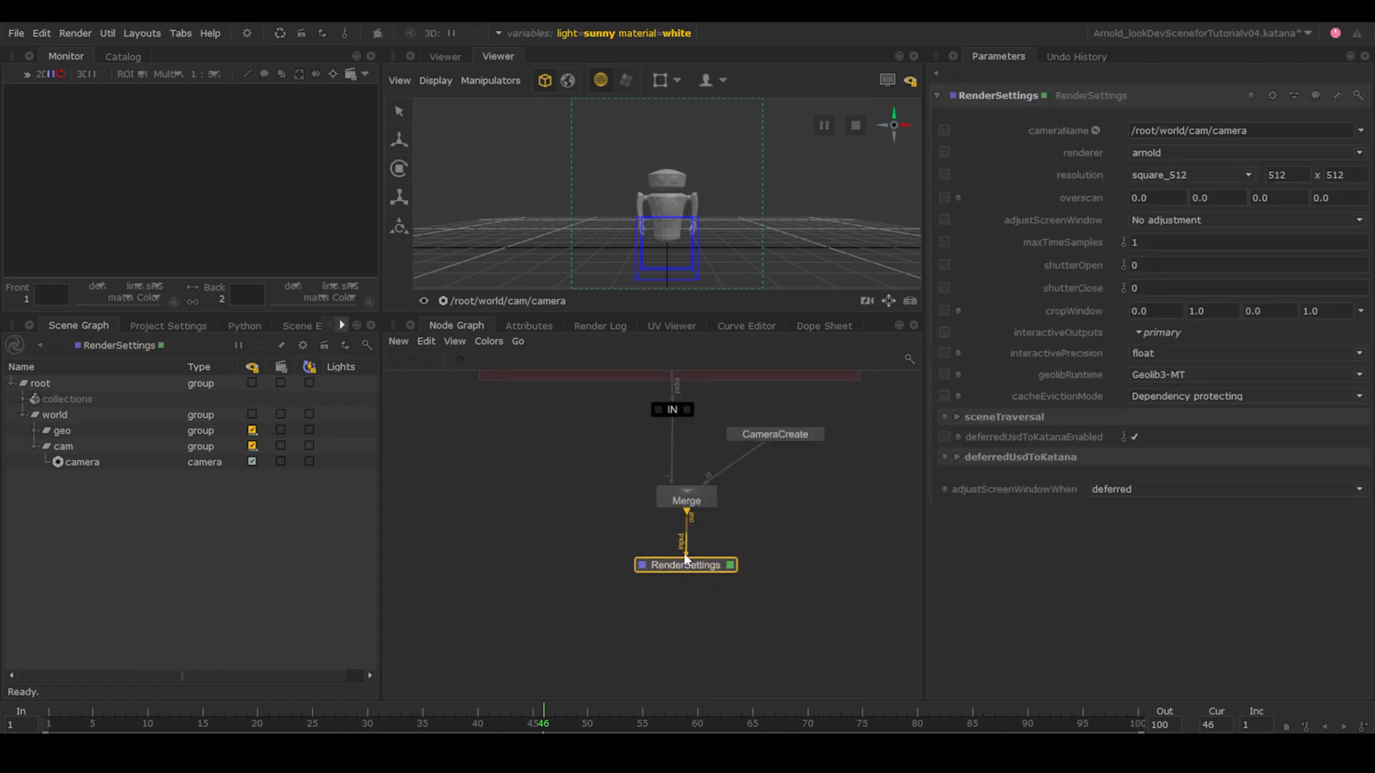
Step: Rename the RenderSettings node as Scene_RS
{"action": "double_click", "coordinate": [985, 93]}
{"action": "type", "text": "scene_RS"}
{"action": "key", "text": "Return"}
Step: Assign the scene graph camera as the render settings' cameraName and choose arnold as the renderer
{"action": "left_click_drag", "start_coordinate": [101, 460], "coordinate": [1175, 140]}
{"action": "left_click", "coordinate": [1188, 151]}
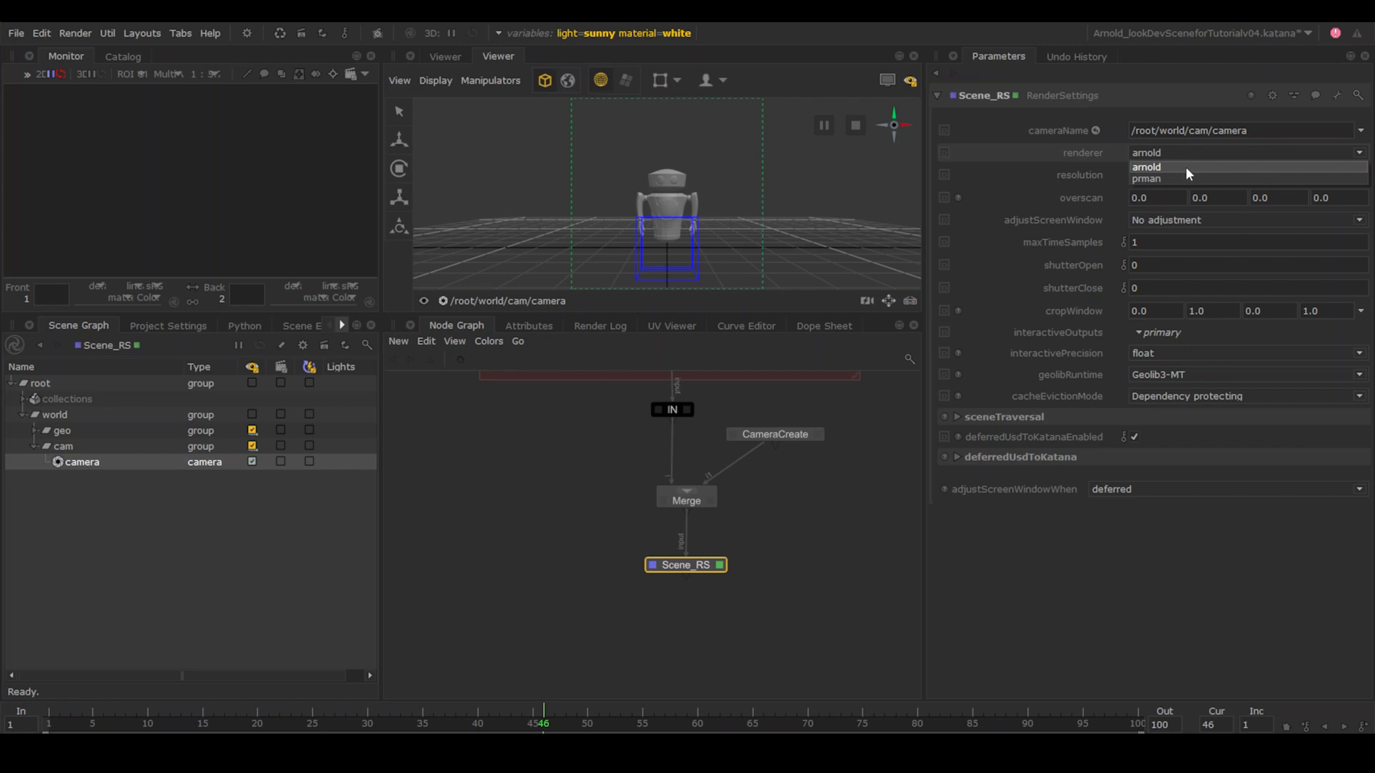
{"action": "left_click", "coordinate": [1185, 166]}
Step: Set the render resolution to HD and adjustScreenWindow to "Adjust height to match resolution"
{"action": "left_click", "coordinate": [1185, 177]}
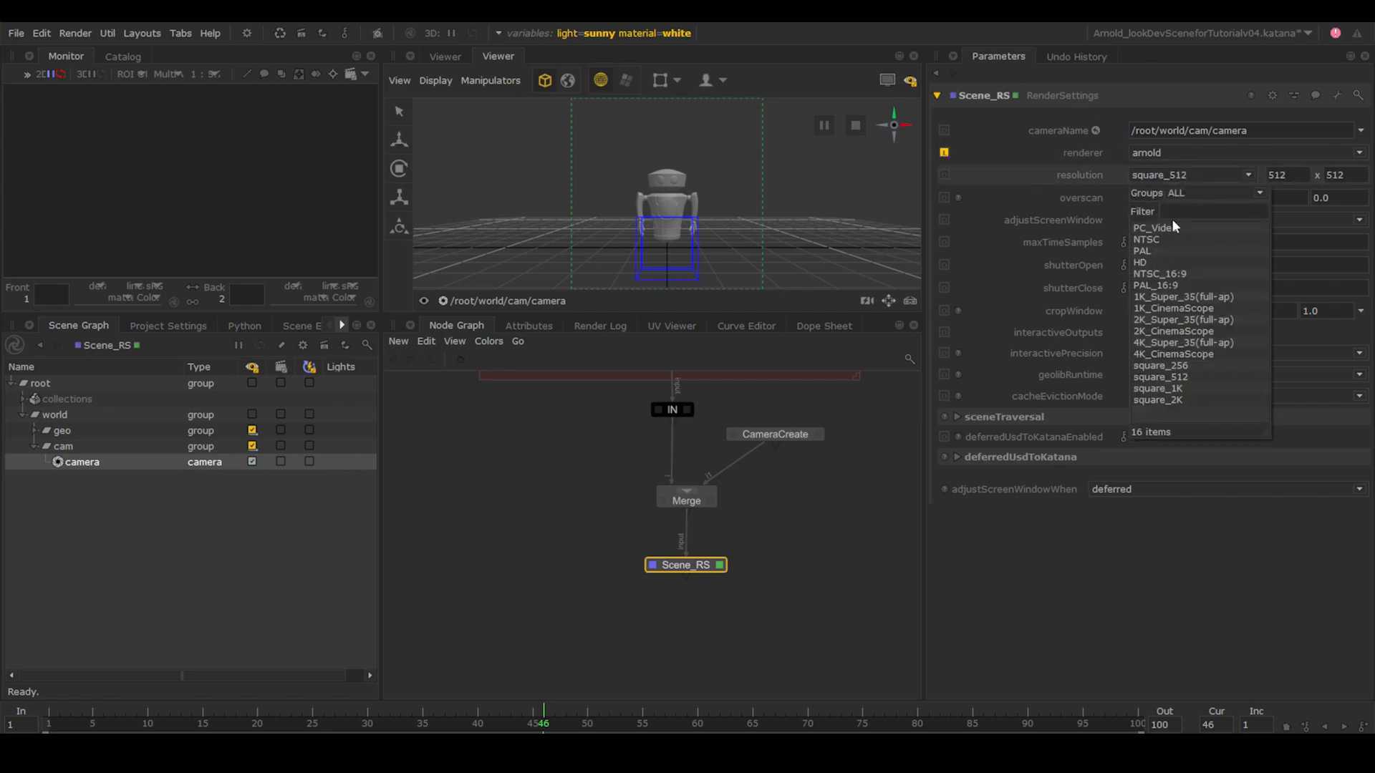
{"action": "left_click", "coordinate": [1171, 261]}
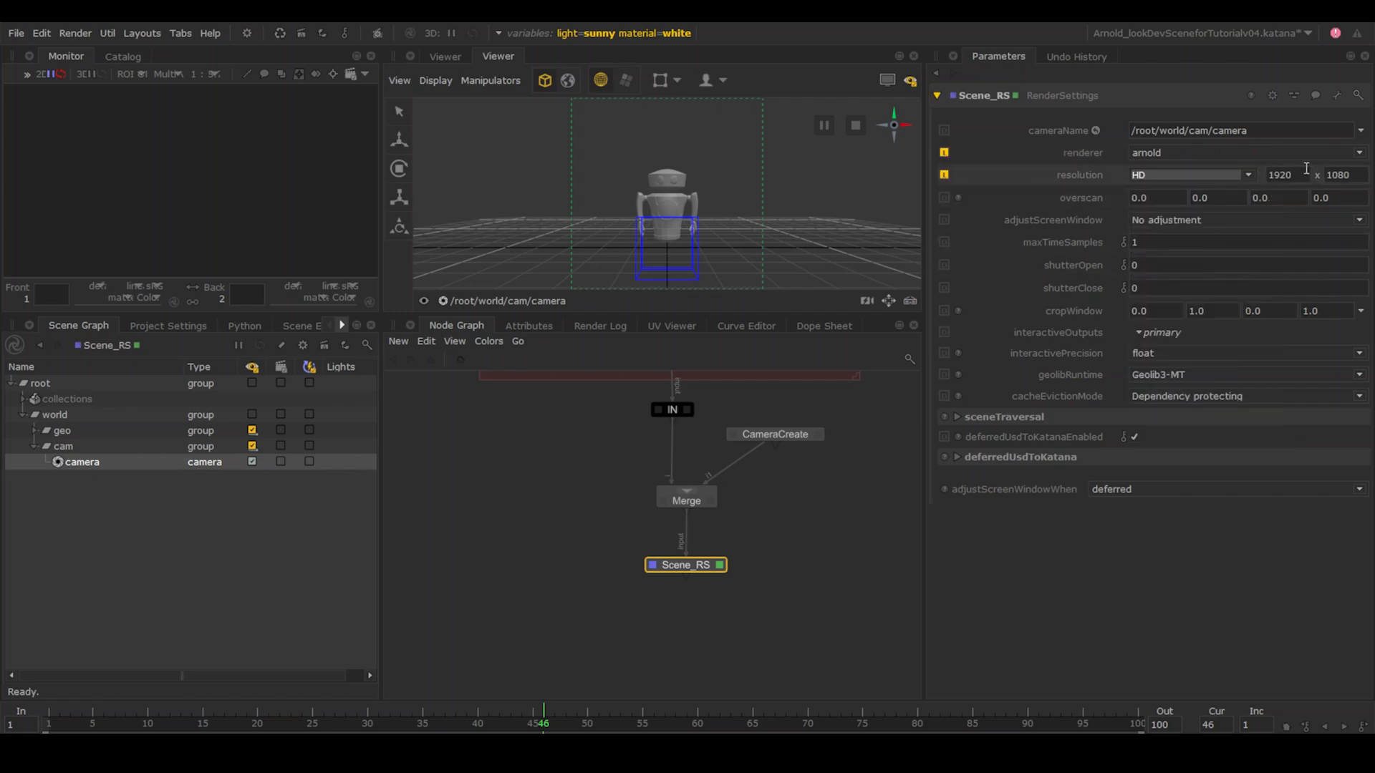
{"action": "left_click", "coordinate": [1361, 173]}
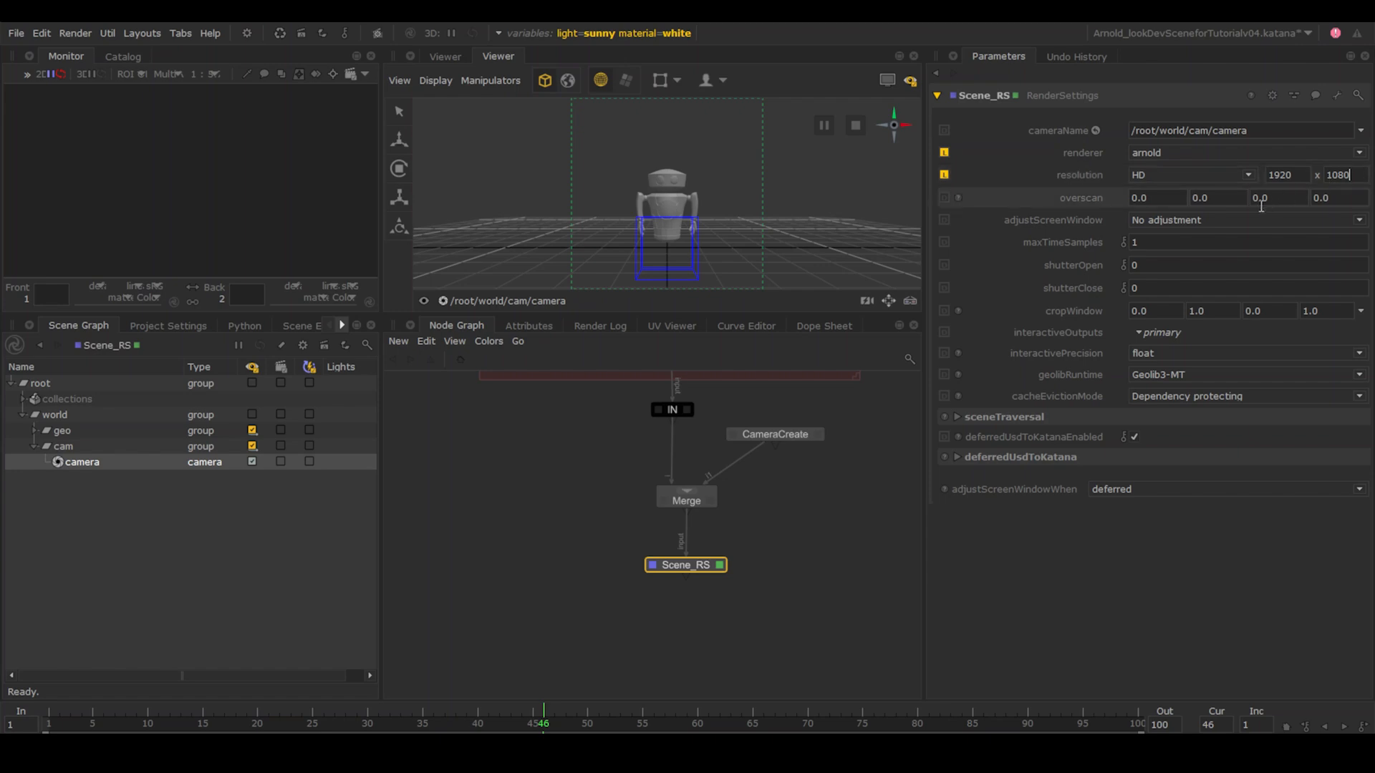
{"action": "left_click", "coordinate": [1229, 222]}
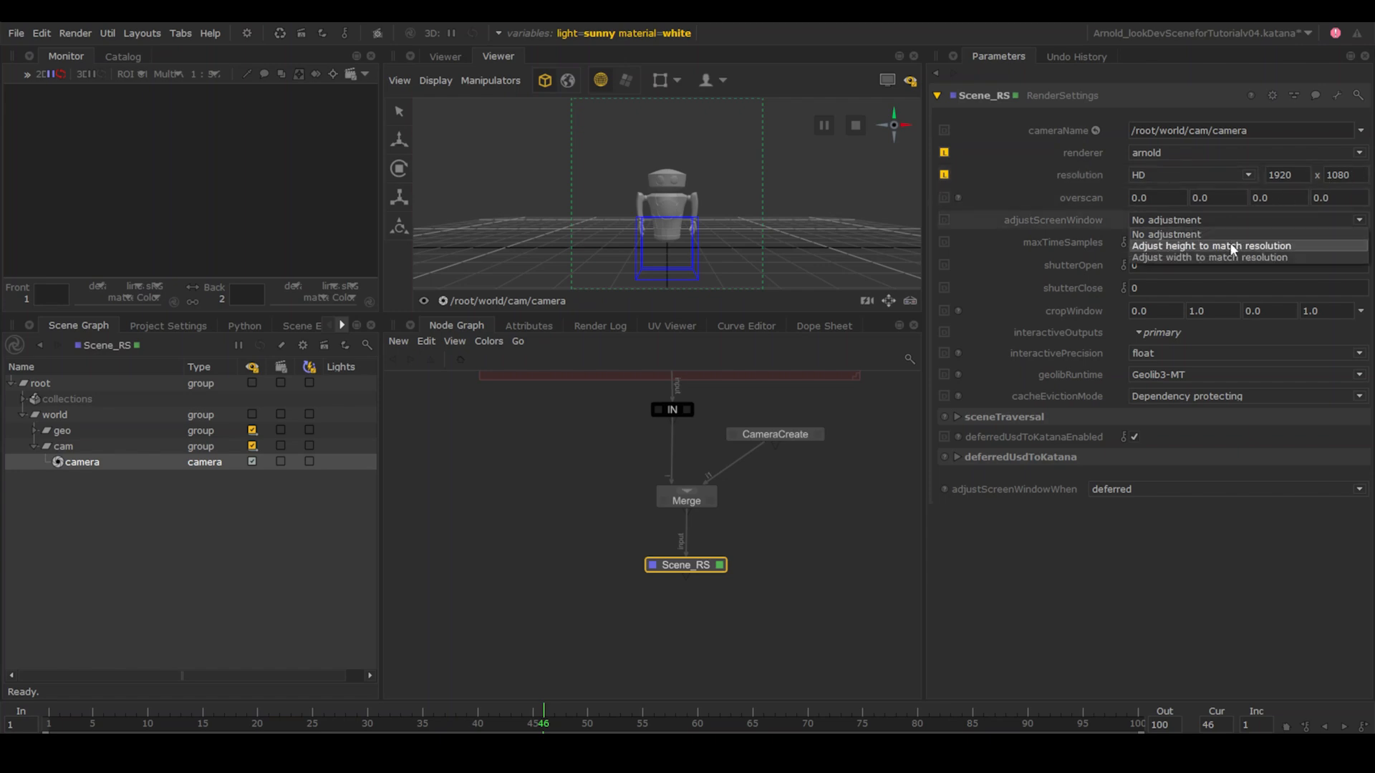
{"action": "left_click", "coordinate": [1232, 246]}
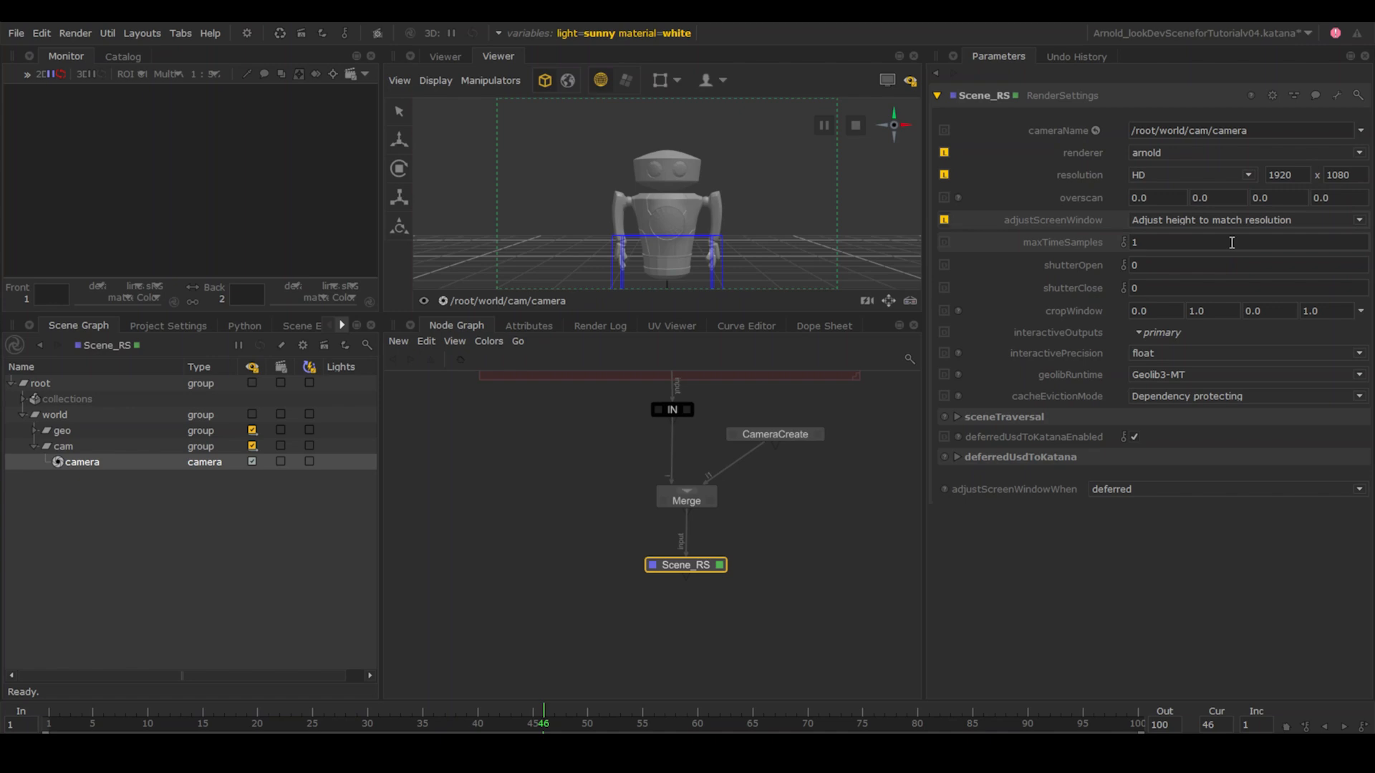
Step: Add an ArnoldGlobalSettings node connected below Scene_RS, view it and open its parameters
{"action": "key", "text": "Tab"}
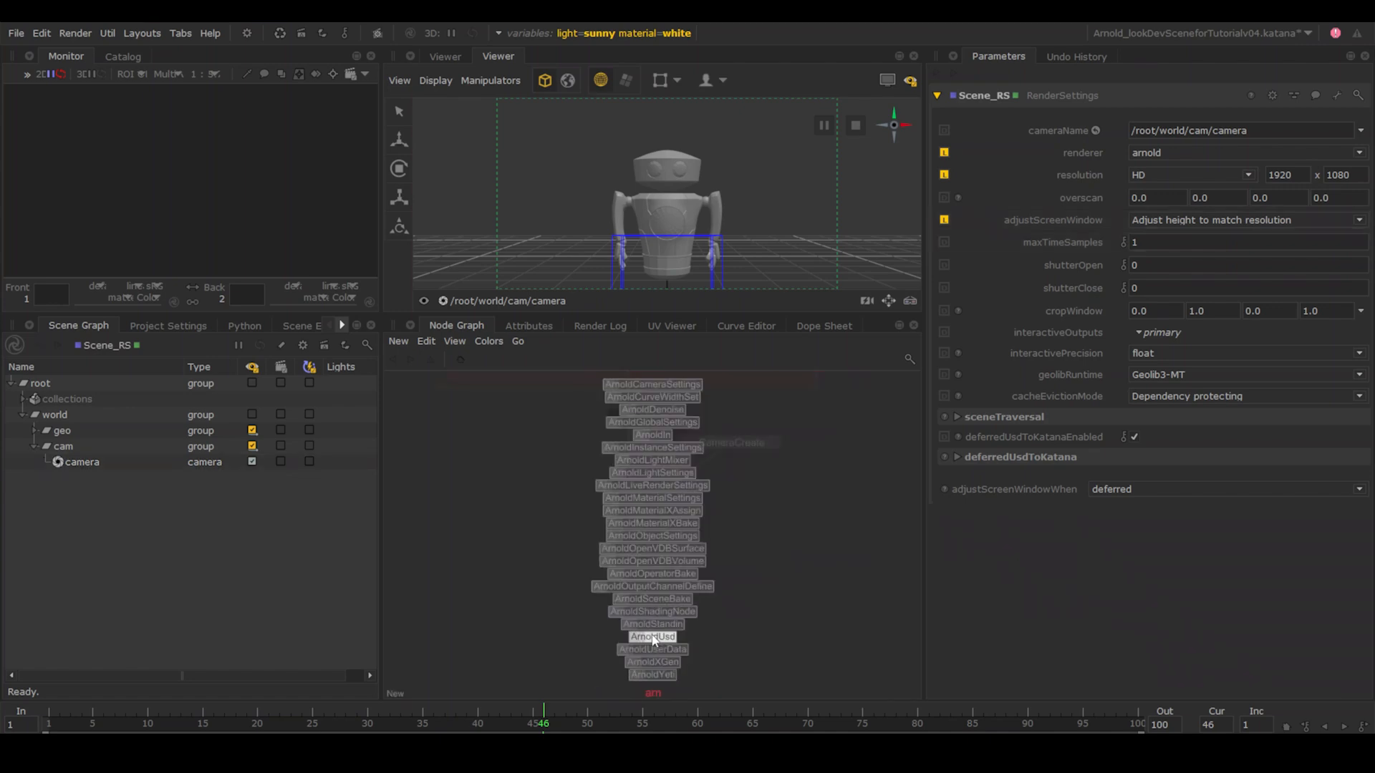
{"action": "type", "text": "arnoldglo"}
{"action": "key", "text": "Return"}
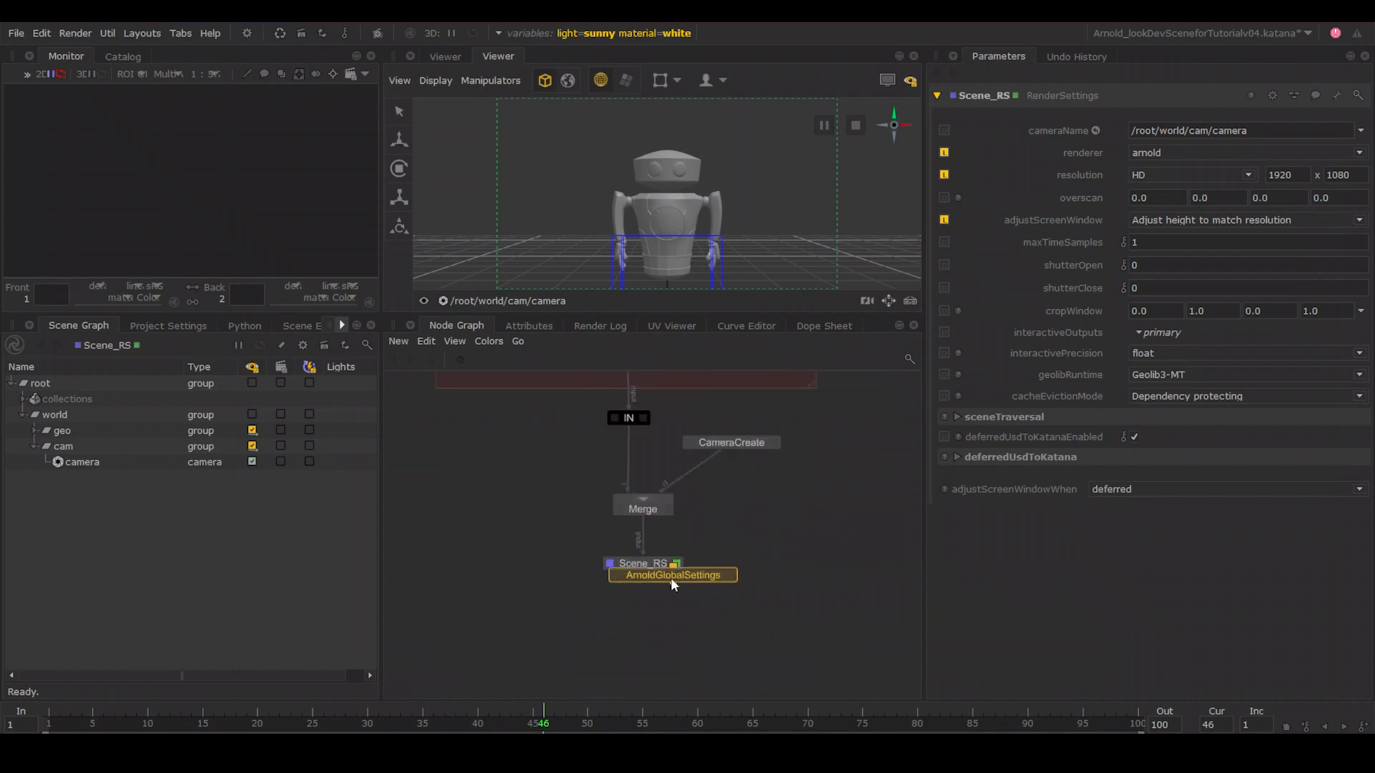
{"action": "left_click", "coordinate": [663, 602]}
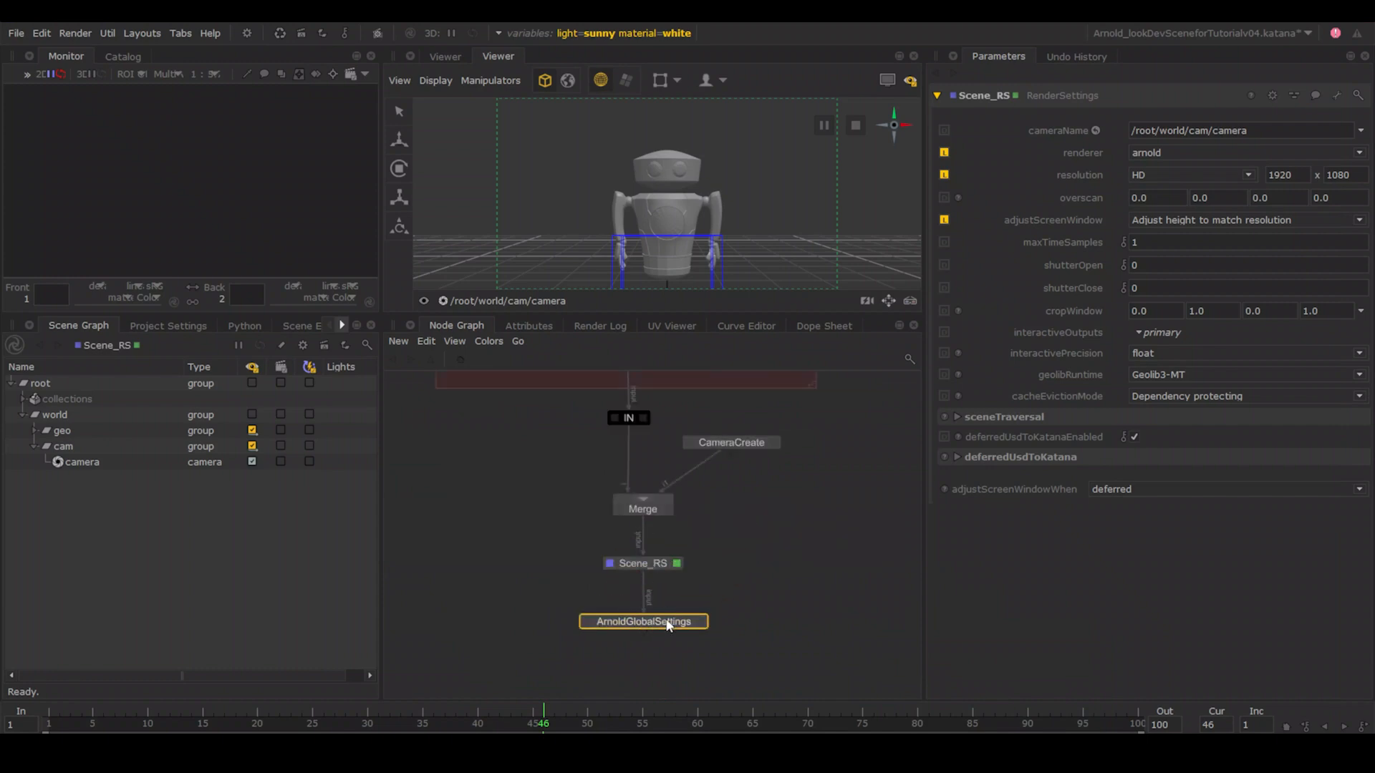
{"action": "key", "text": "v"}
{"action": "key", "text": "e"}
{"action": "left_click_drag", "start_coordinate": [662, 625], "coordinate": [659, 626]}
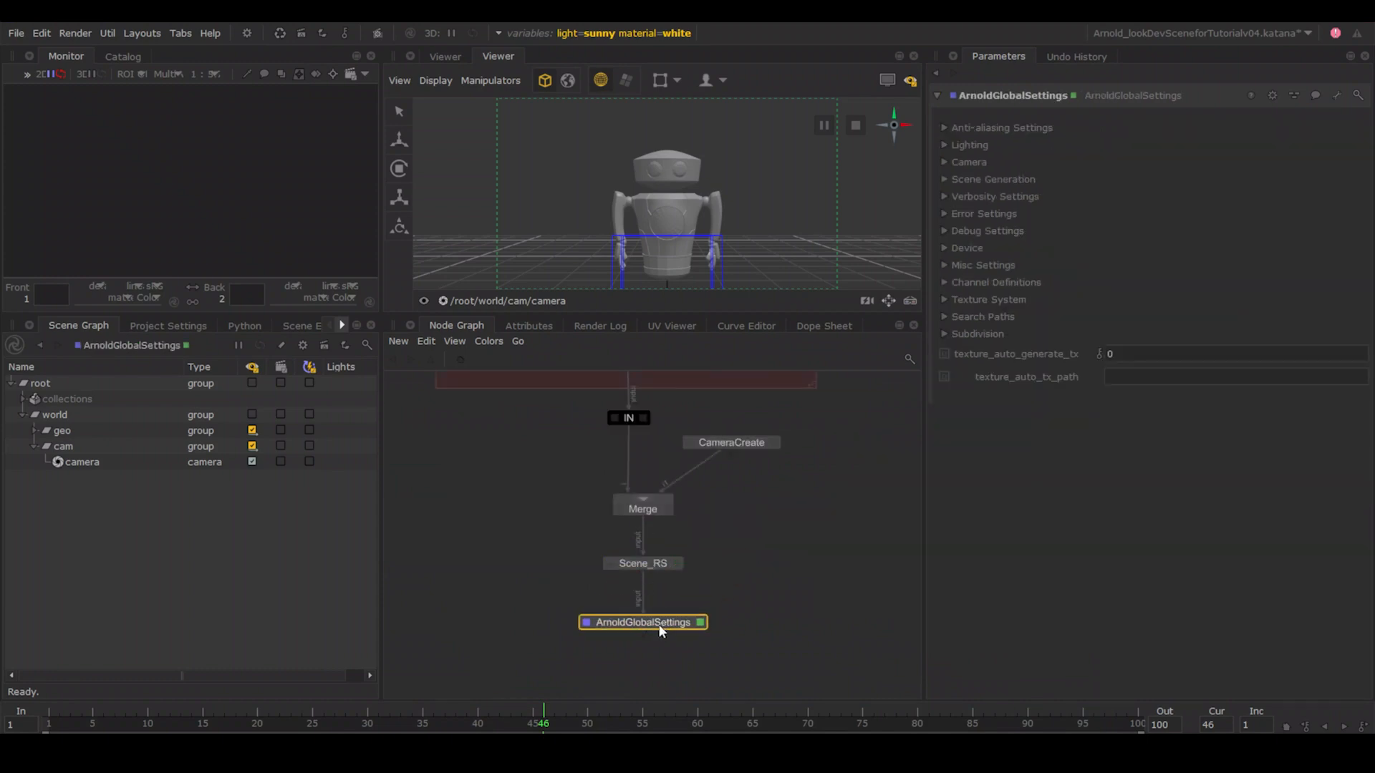
Step: Enable texture_accept_untiled in the Arnold texture system settings and set texture_auto_generate_tx to 1
{"action": "left_click", "coordinate": [944, 300]}
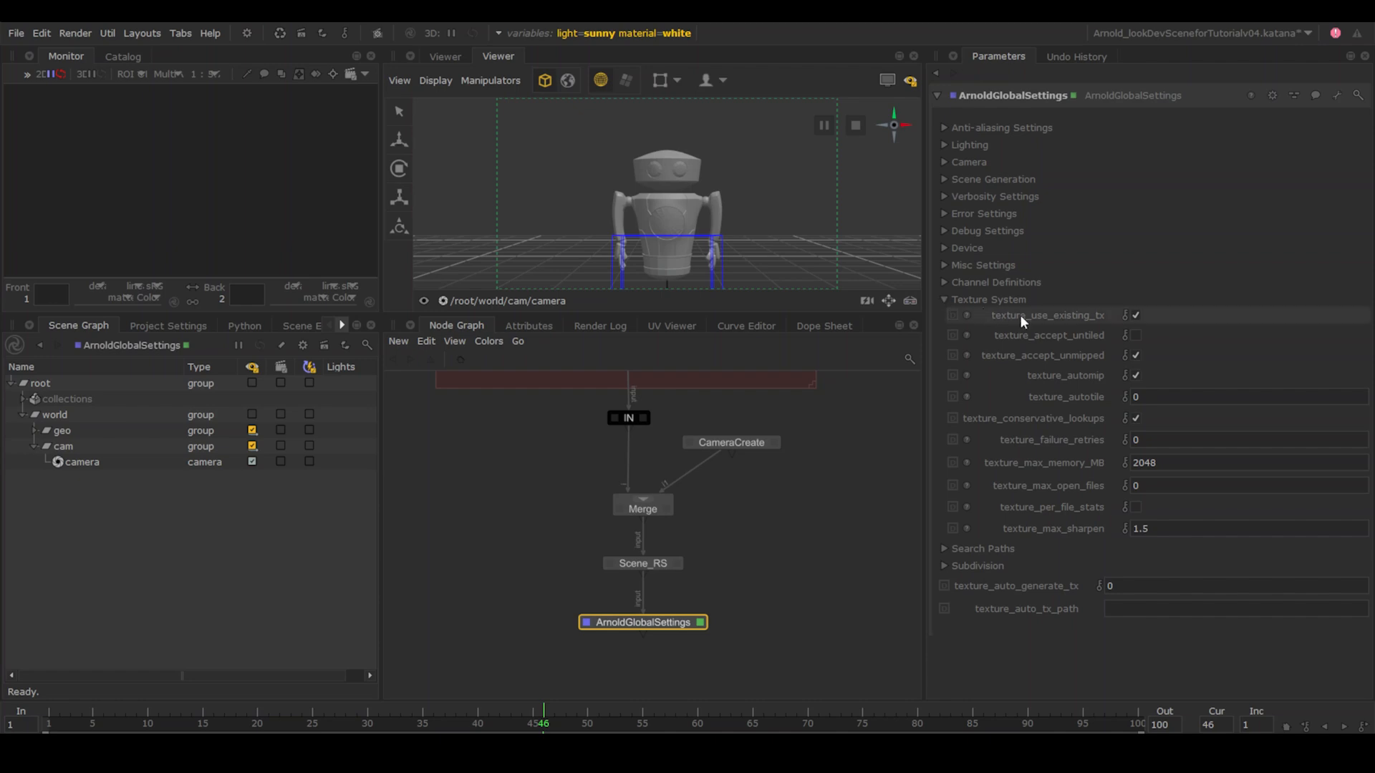
{"action": "left_click", "coordinate": [1136, 335]}
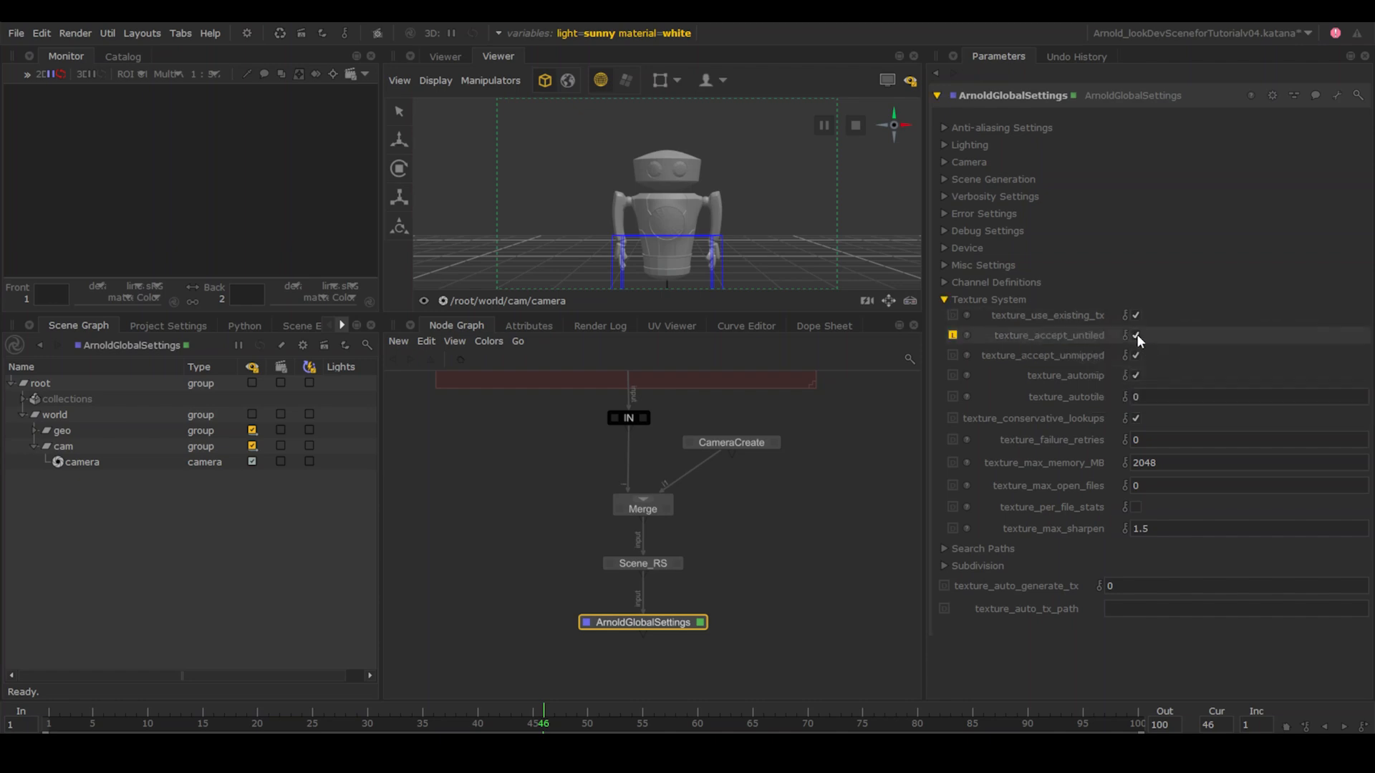
{"action": "left_click", "coordinate": [1107, 586]}
{"action": "type", "text": "1"}
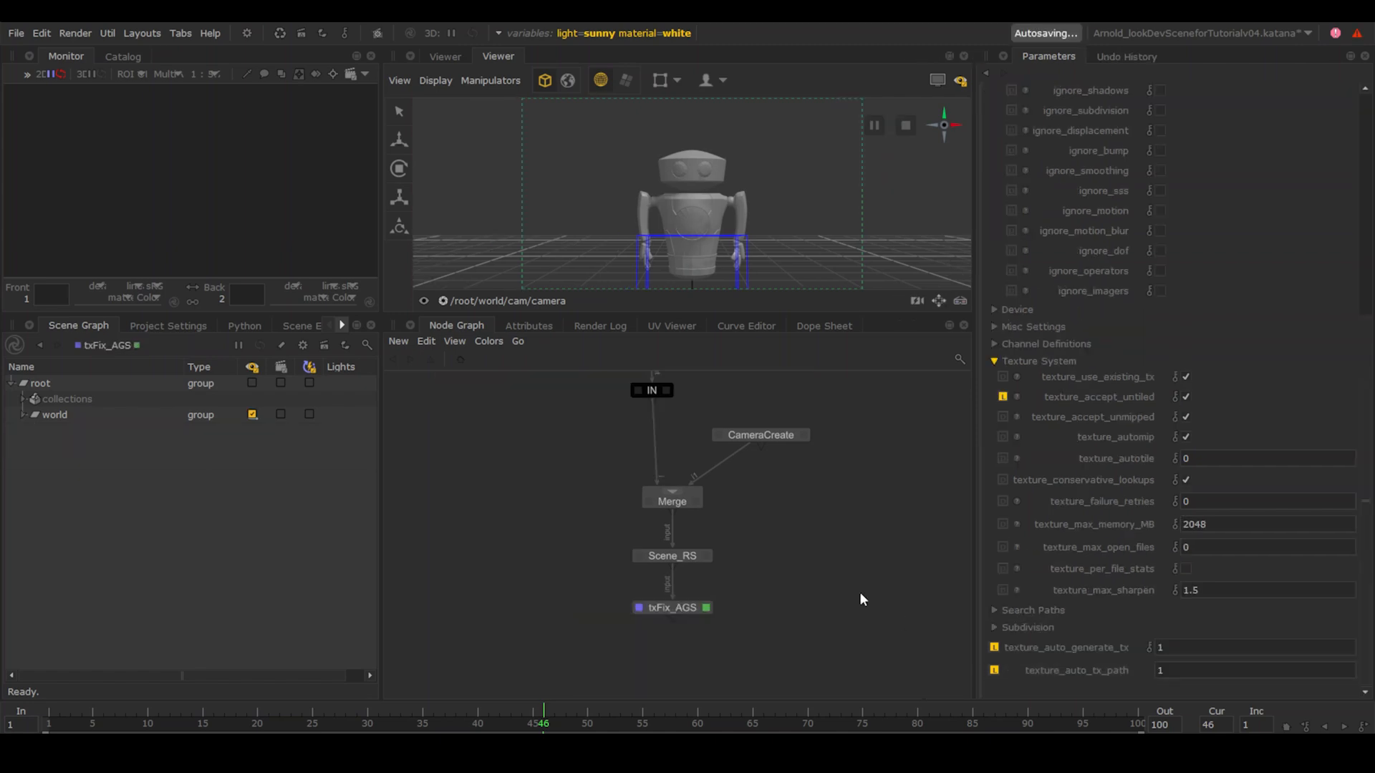
Step: Open the TXMake tool
{"action": "left_click", "coordinate": [181, 34]}
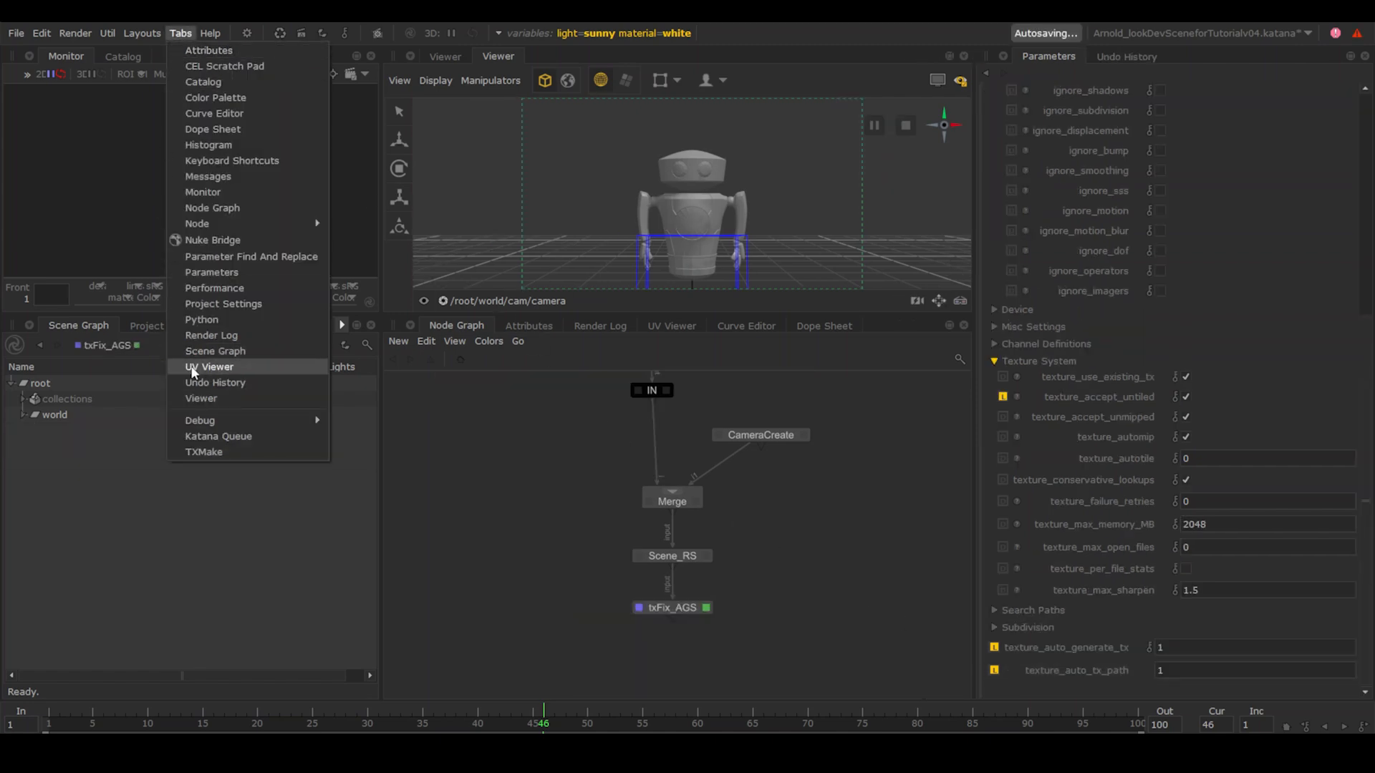
{"action": "left_click", "coordinate": [207, 452]}
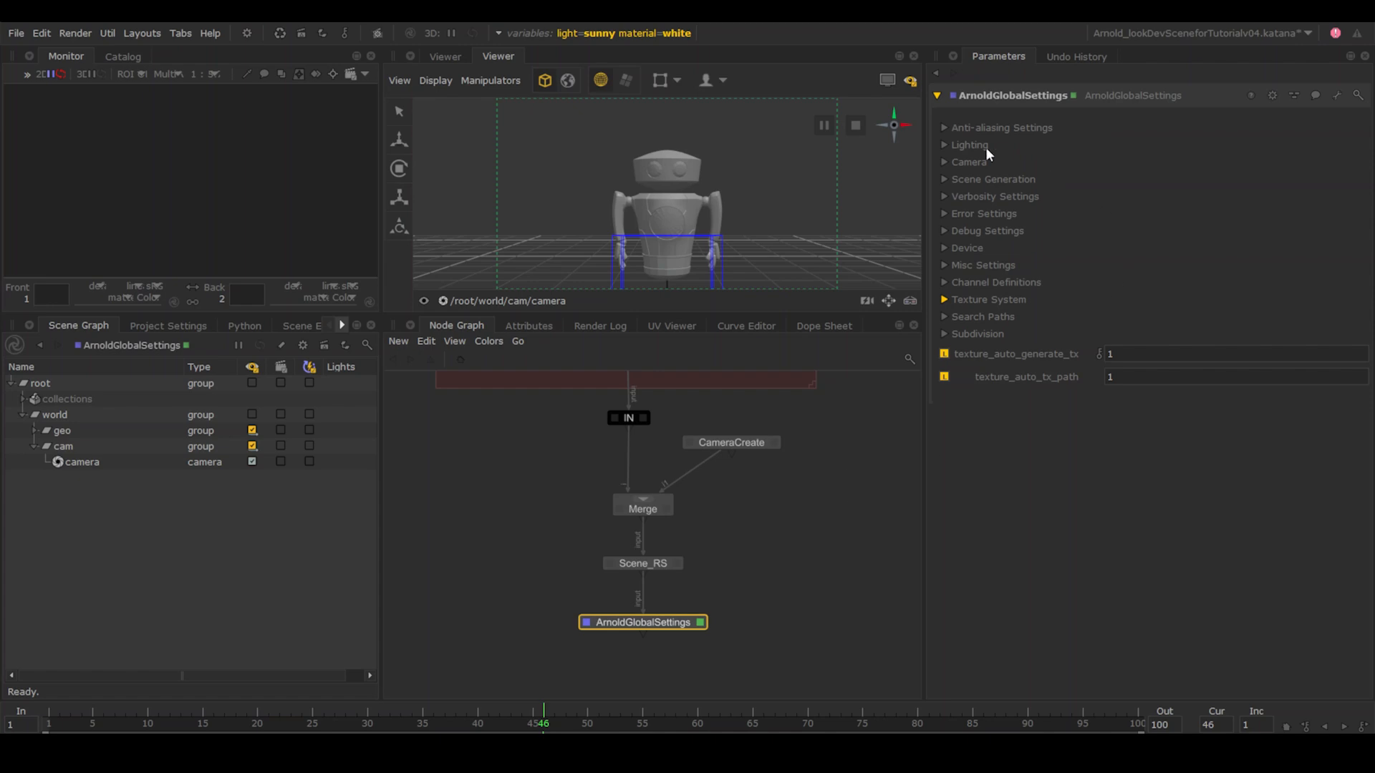
Step: Rename the ArnoldGlobalSettings node as txFix_AGS
{"action": "double_click", "coordinate": [977, 96]}
{"action": "type", "text": "txFix_A"}
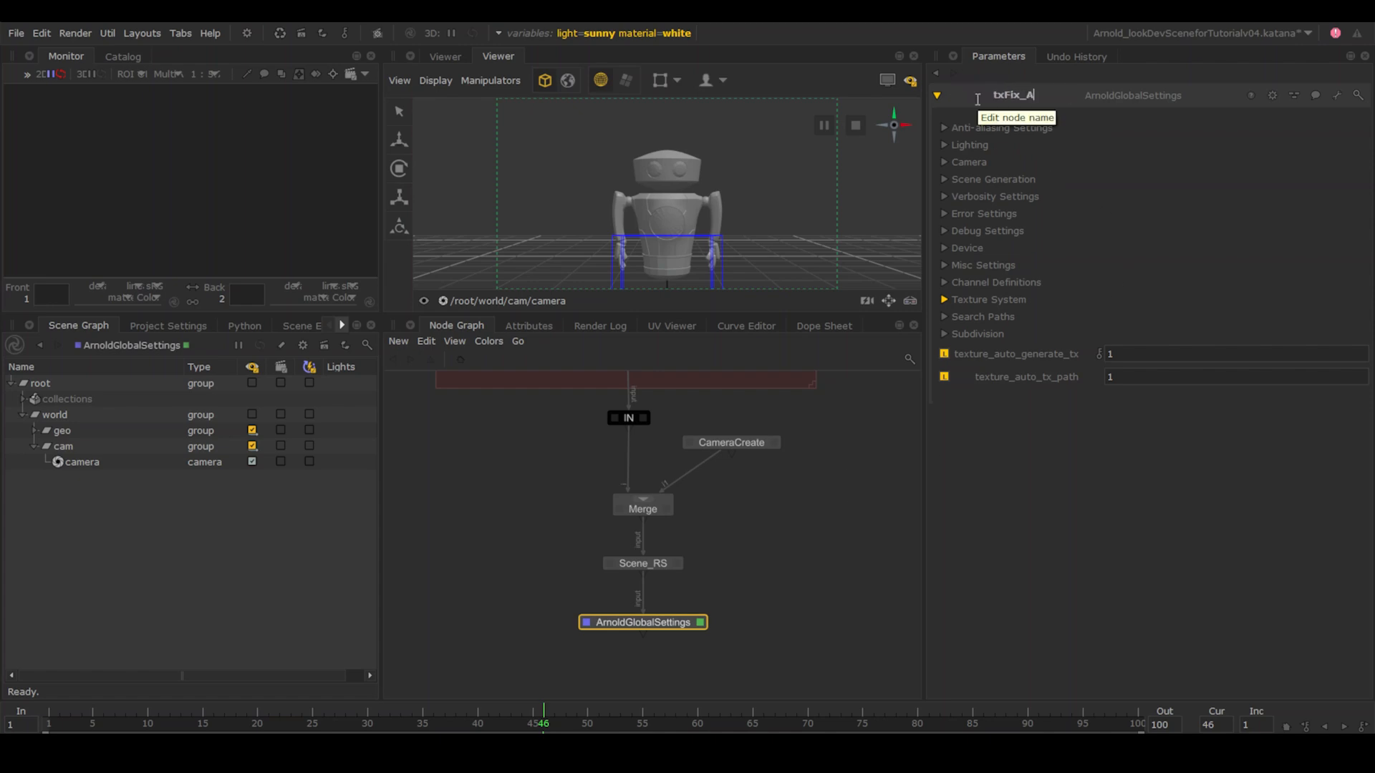
{"action": "type", "text": "GS"}
{"action": "key", "text": "Return"}
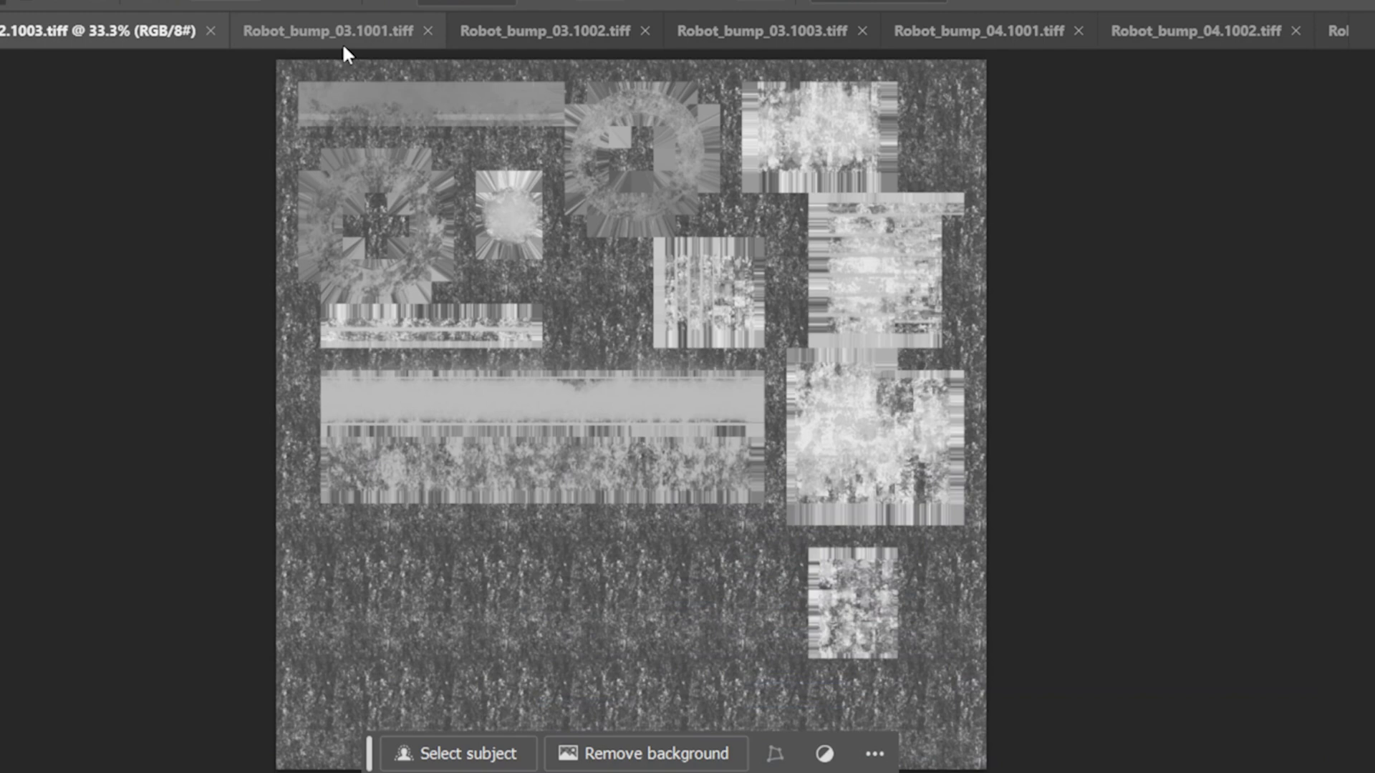
Step: Switch to Photoshop and look through the robot's bump and roughness texture TIFFs across their UDIM tiles
{"action": "left_click", "coordinate": [346, 33]}
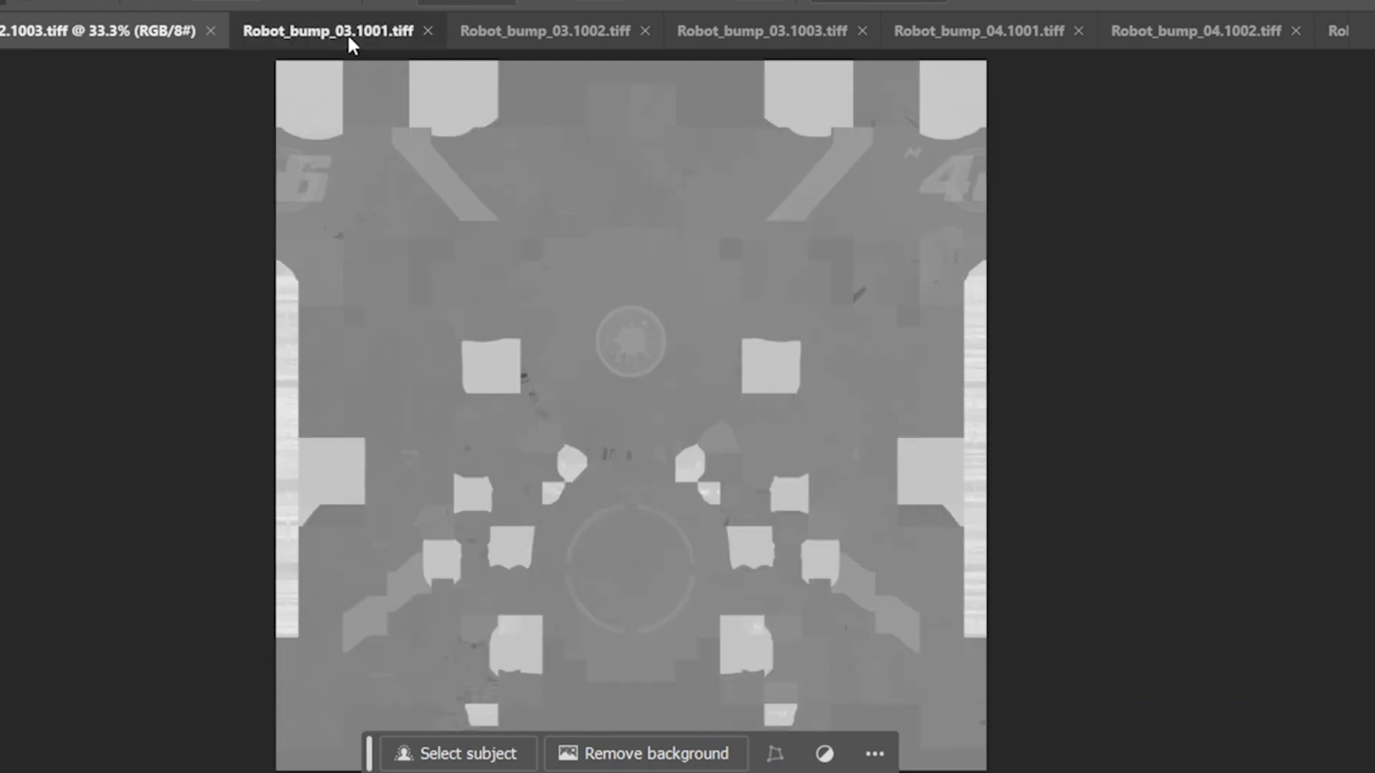
{"action": "left_click", "coordinate": [605, 33]}
{"action": "left_click", "coordinate": [746, 36]}
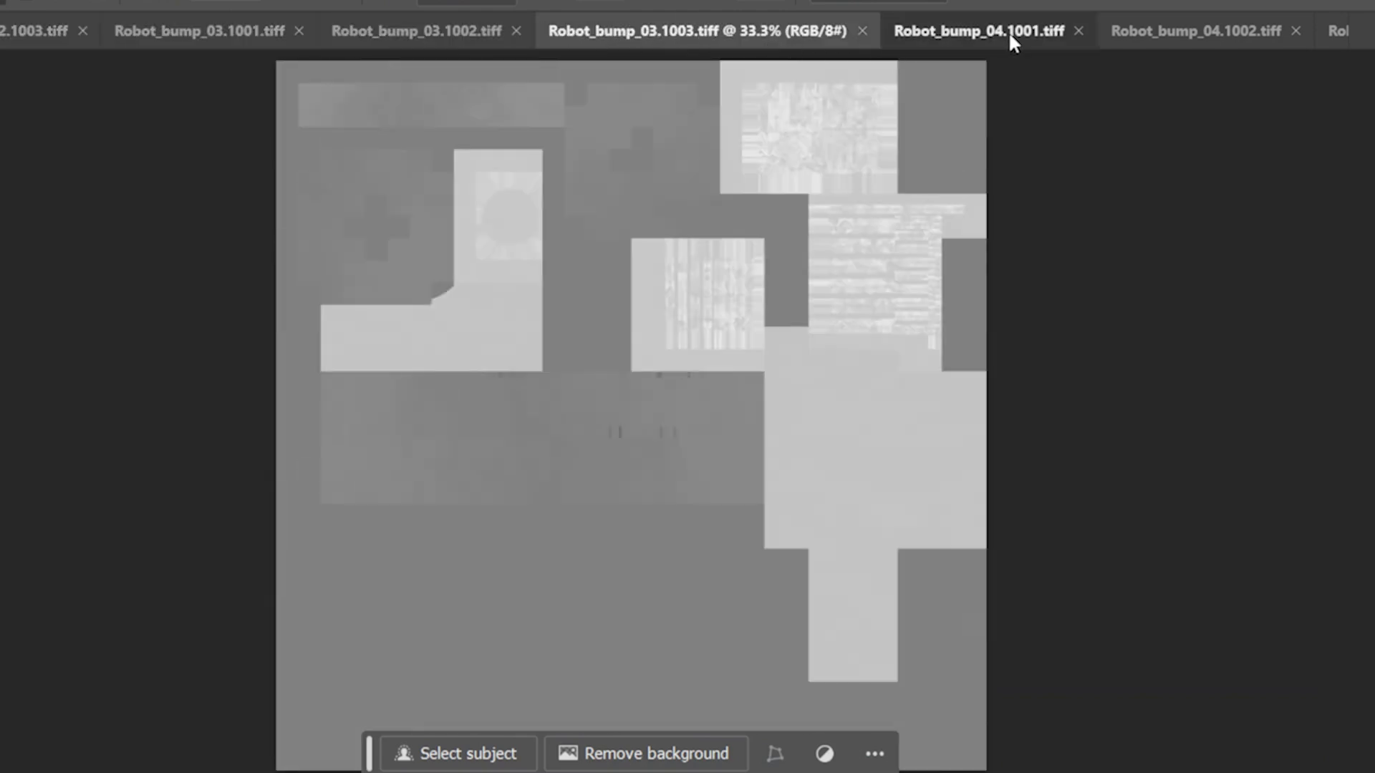
{"action": "left_click", "coordinate": [1012, 36]}
{"action": "left_click", "coordinate": [1243, 29]}
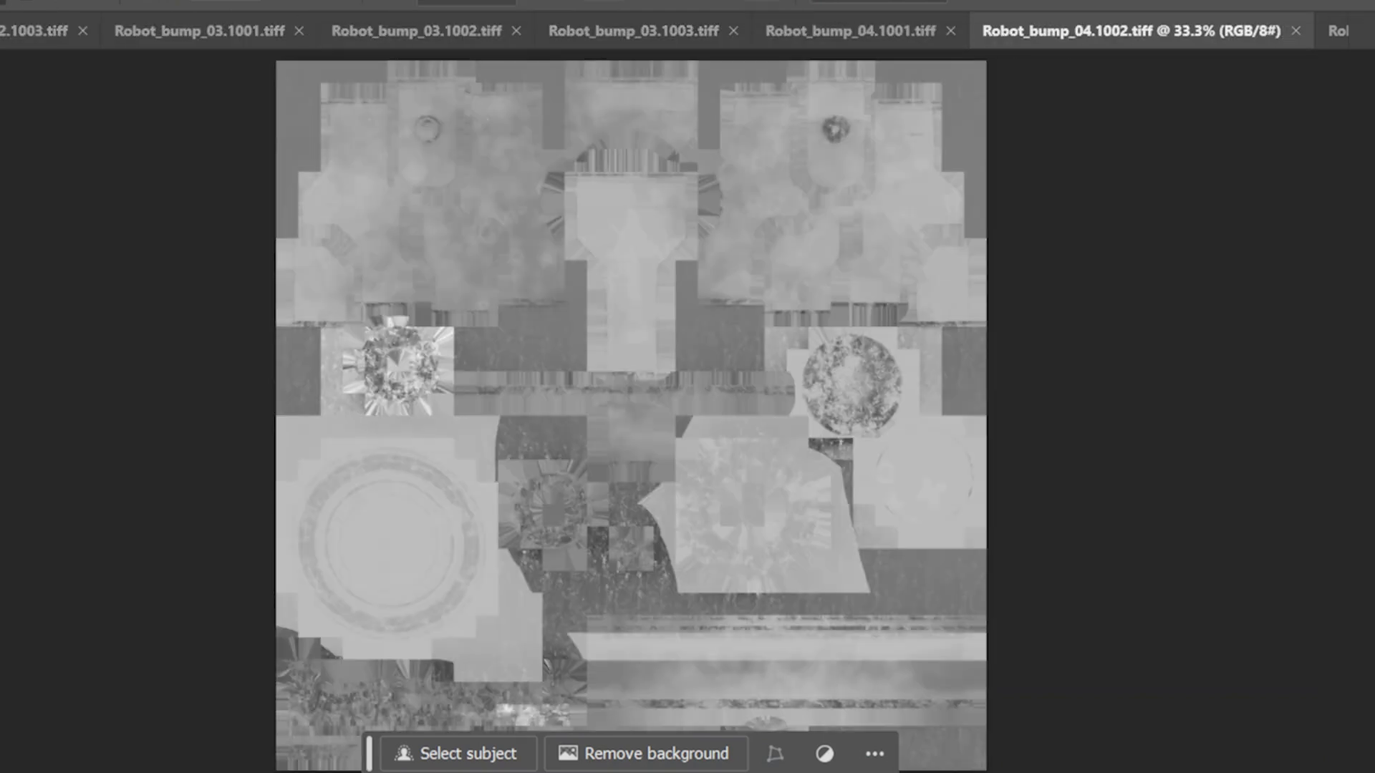
{"action": "key", "text": "alt+f"}
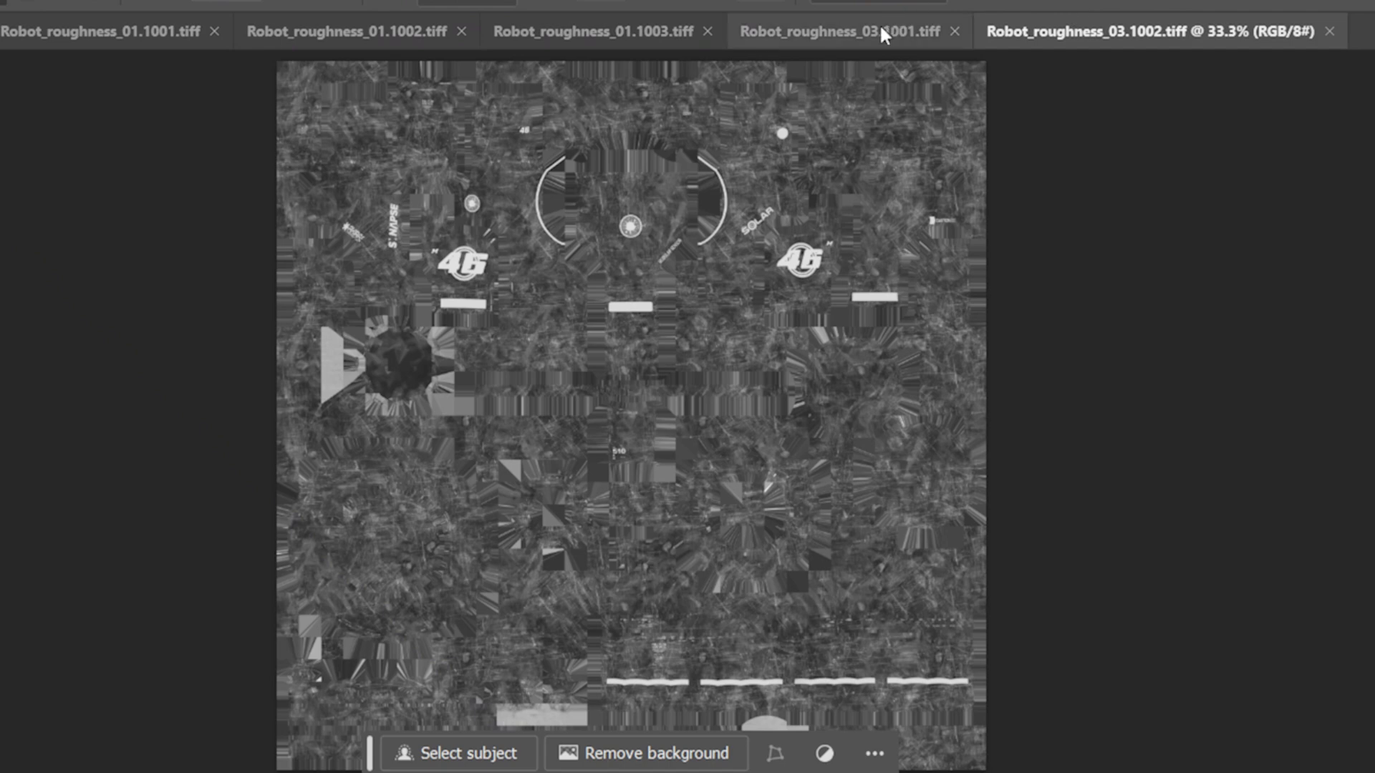
{"action": "left_click", "coordinate": [881, 29]}
{"action": "left_click", "coordinate": [692, 32]}
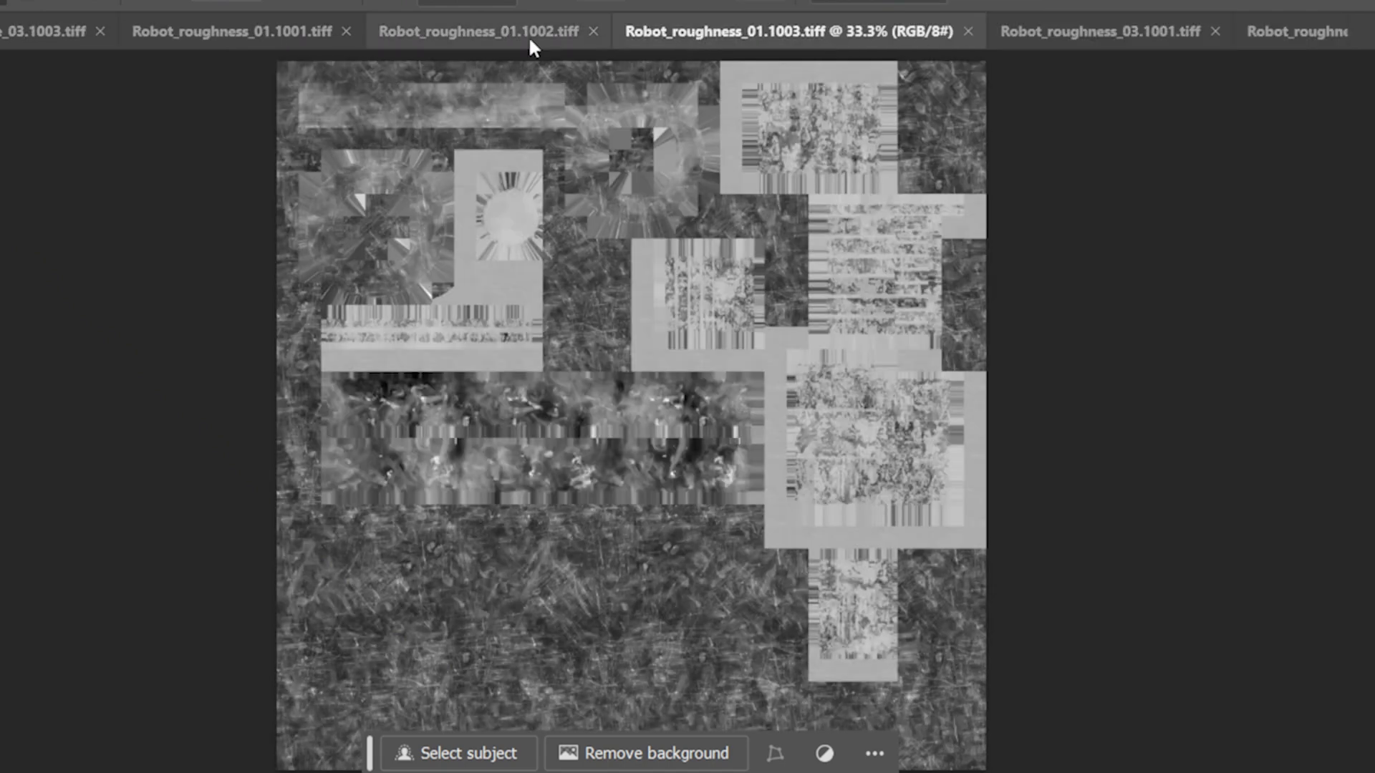
{"action": "left_click", "coordinate": [527, 32]}
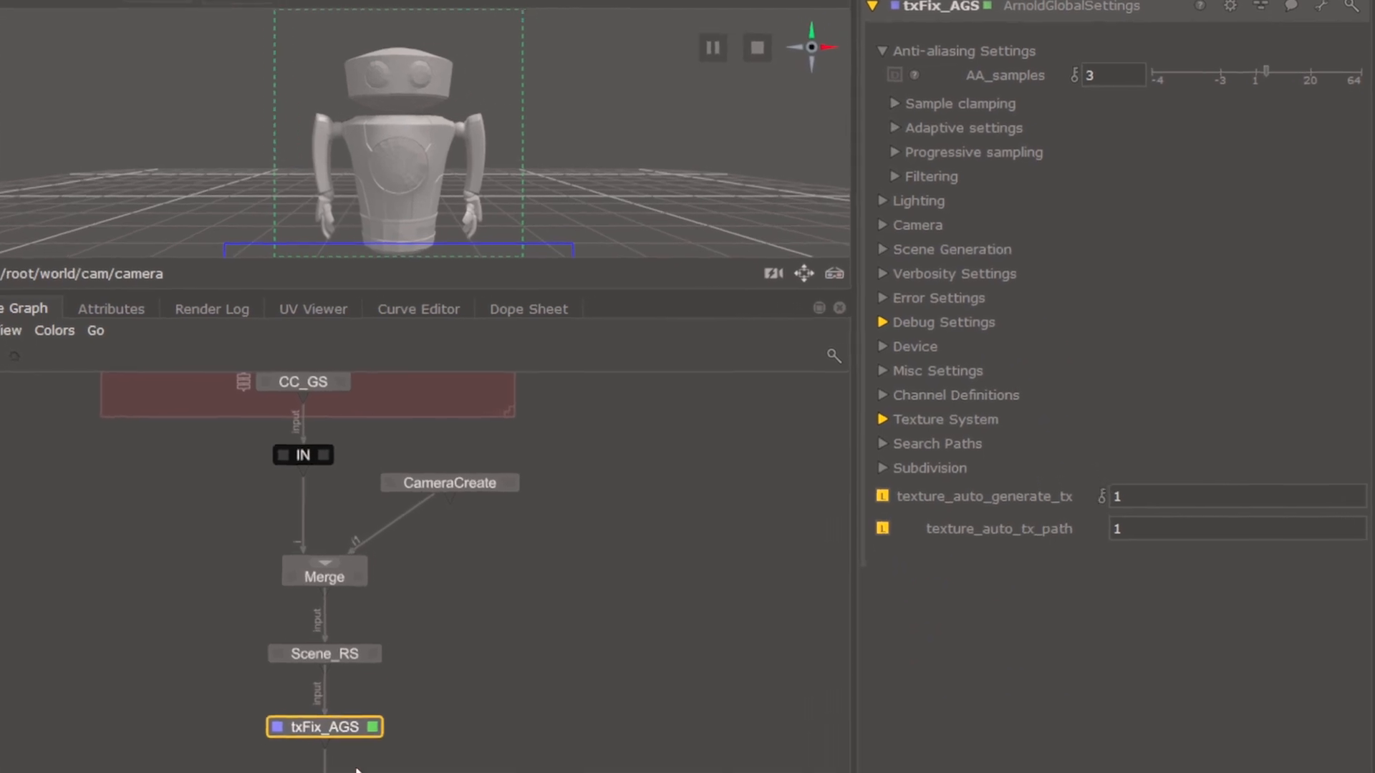
Step: Try toggling ignore_textures and ignore_shaders under Disable Features in txFix_AGS's debug settings in Katana
{"action": "left_click", "coordinate": [842, 323]}
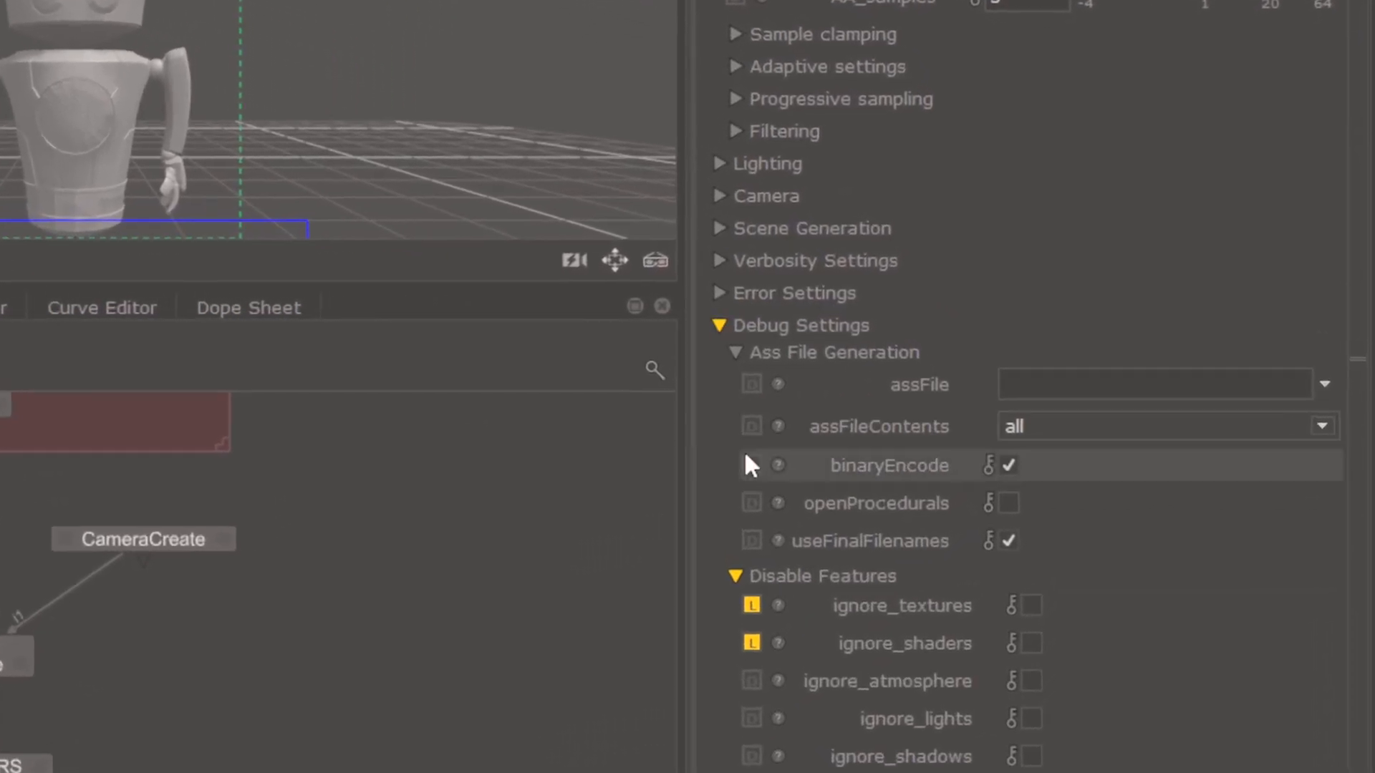
{"action": "scroll", "coordinate": [850, 623], "scroll_direction": "down", "scroll_amount": 5}
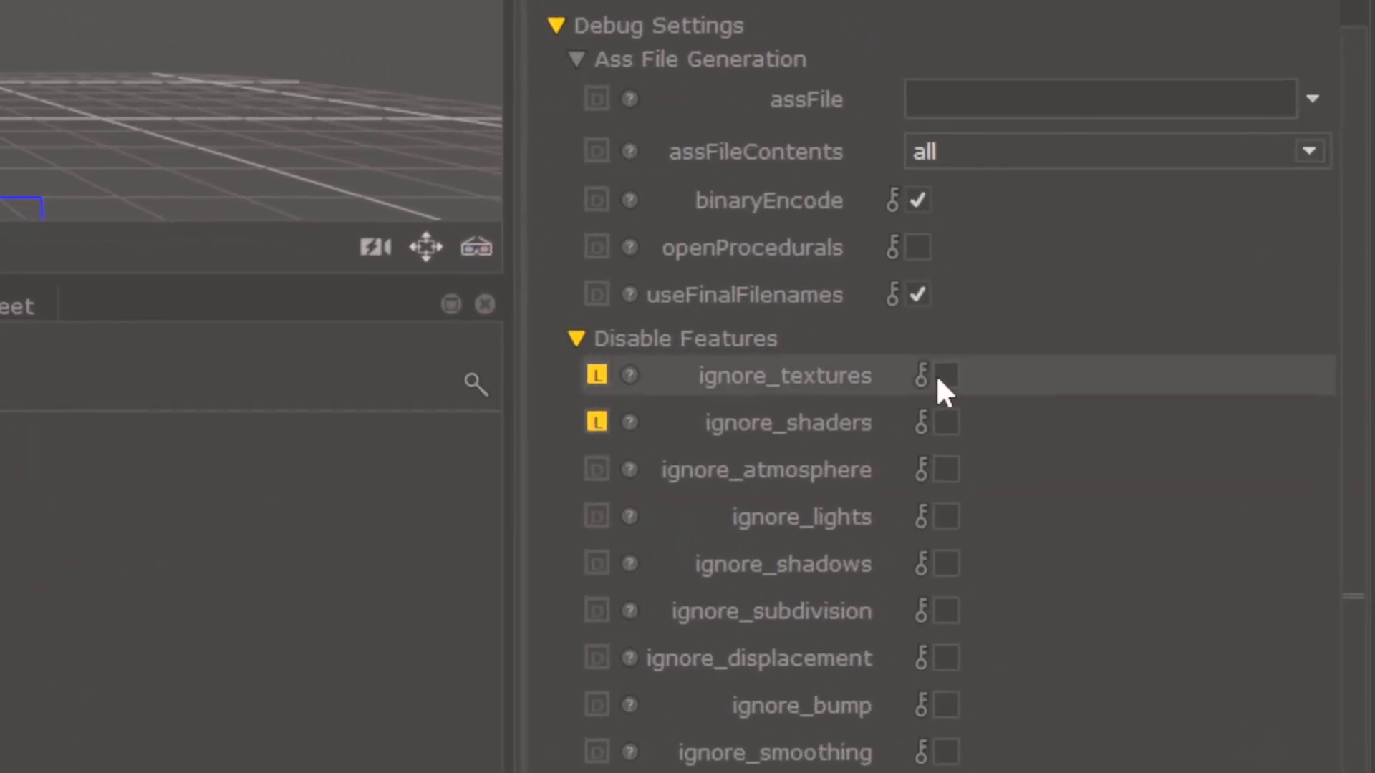
{"action": "left_click", "coordinate": [1010, 623]}
{"action": "left_click", "coordinate": [933, 378]}
{"action": "left_click", "coordinate": [938, 426]}
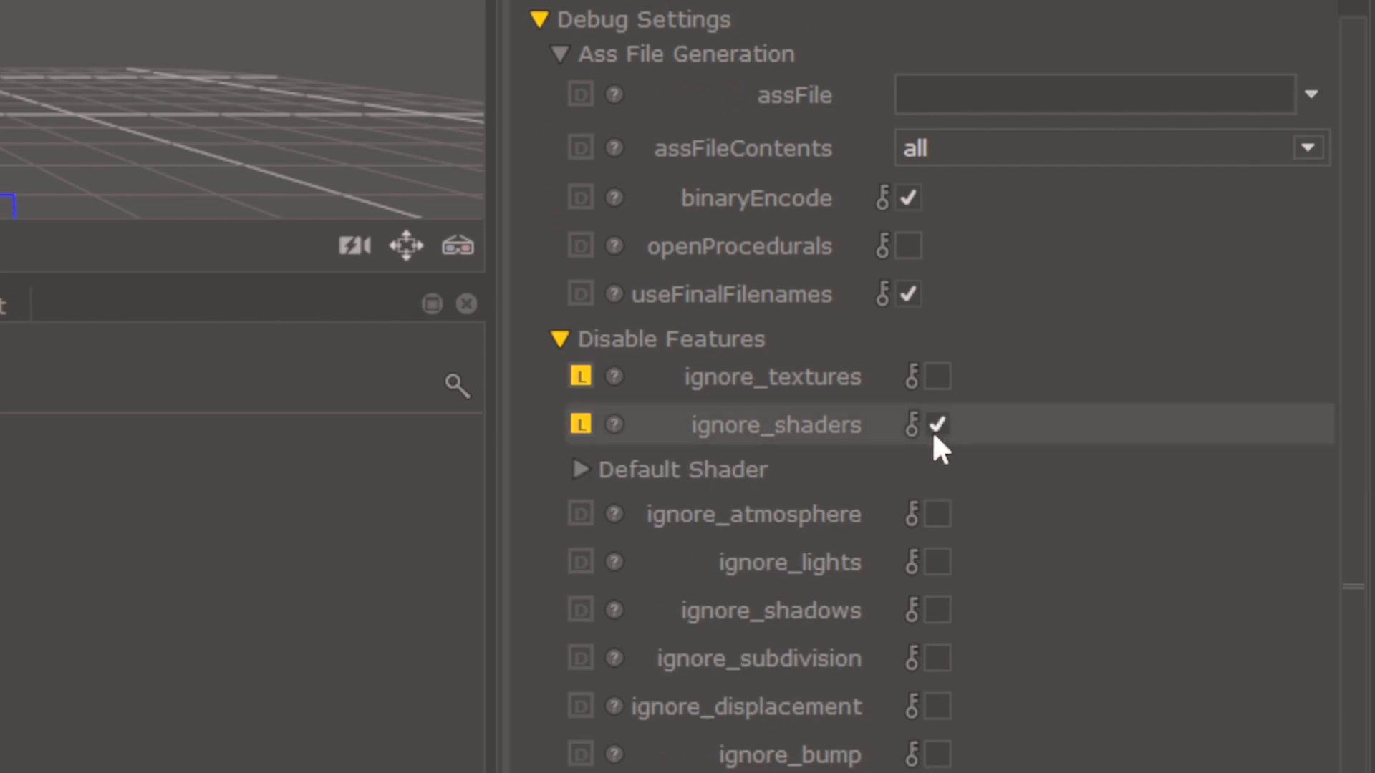
{"action": "left_click", "coordinate": [930, 425]}
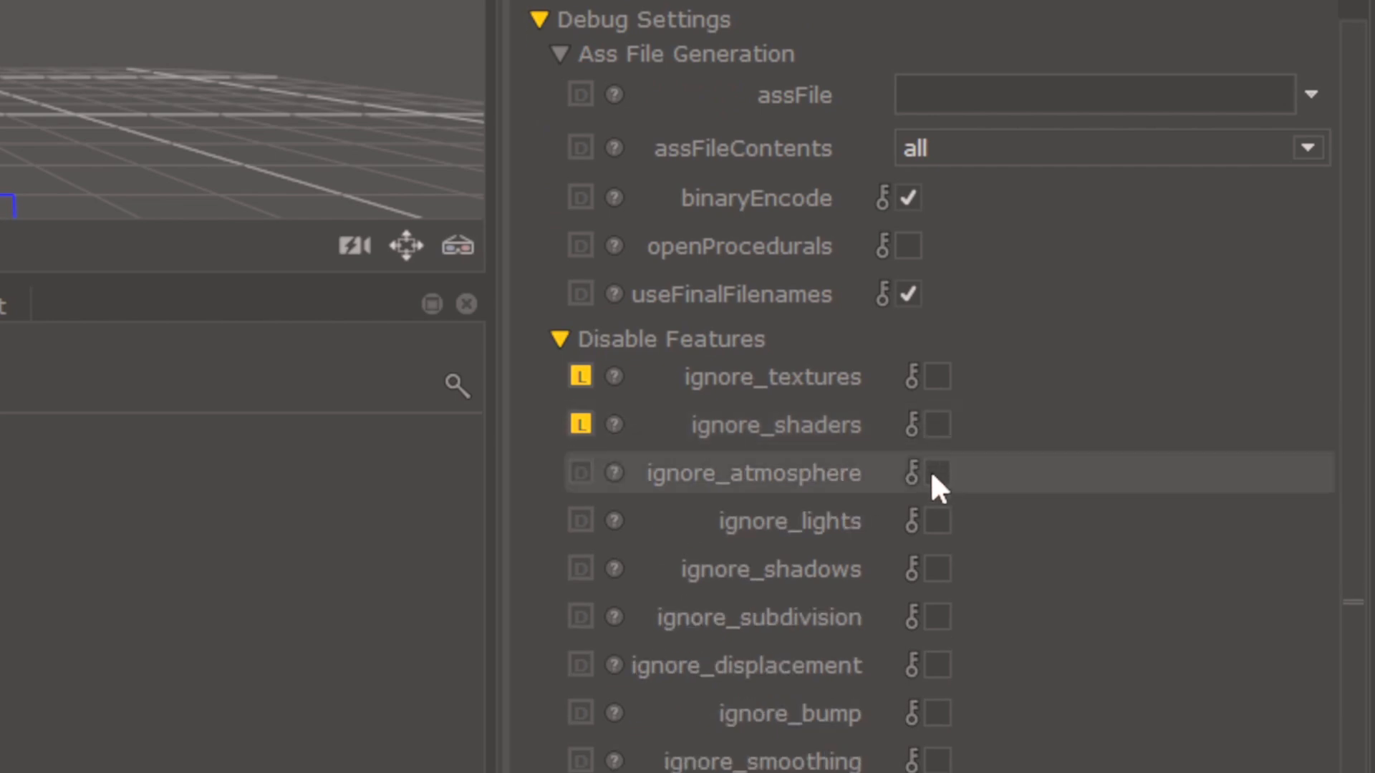
{"action": "left_click", "coordinate": [934, 478]}
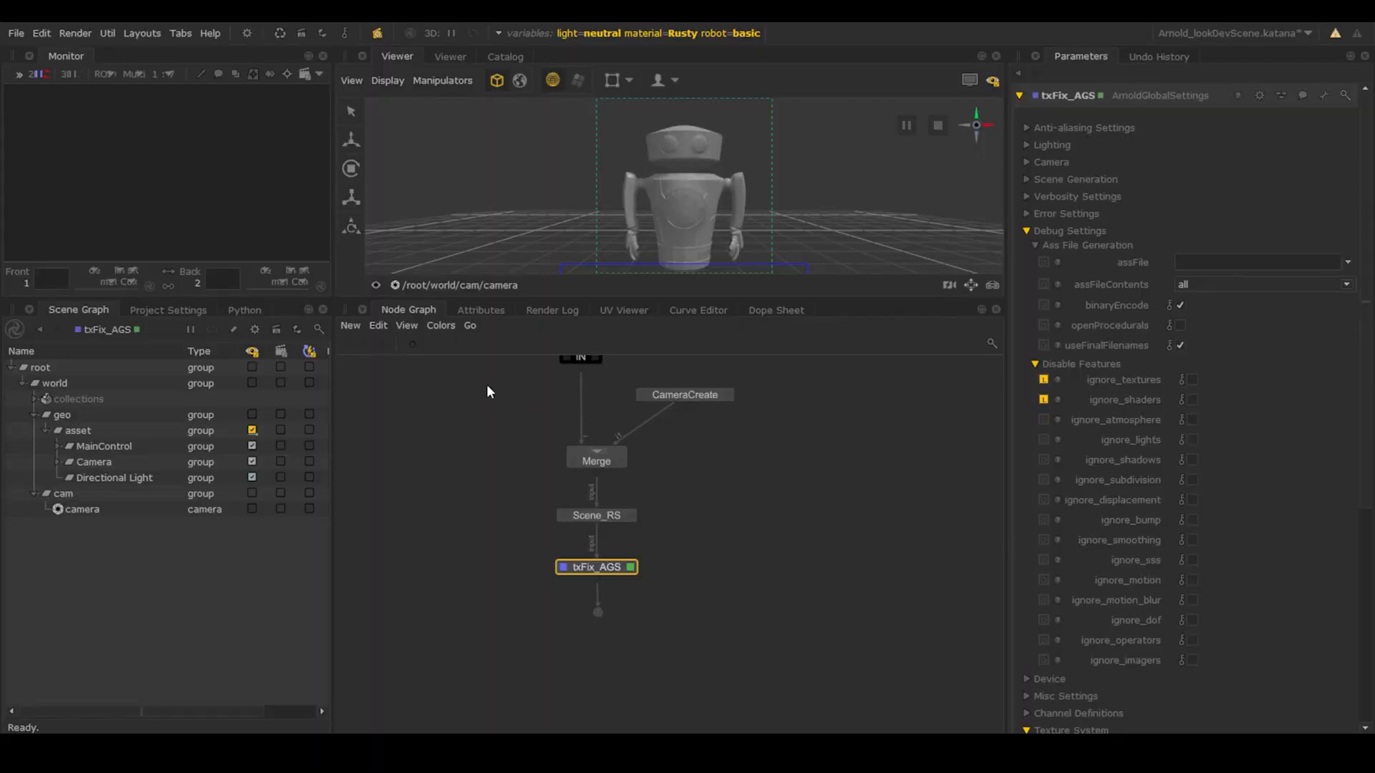
Step: Group the CameraCreate, Merge, Scene_RS and txFix_AGS nodes and rename the group as cameraSceneSettings
{"action": "left_click_drag", "start_coordinate": [487, 385], "coordinate": [756, 579]}
{"action": "key", "text": "g"}
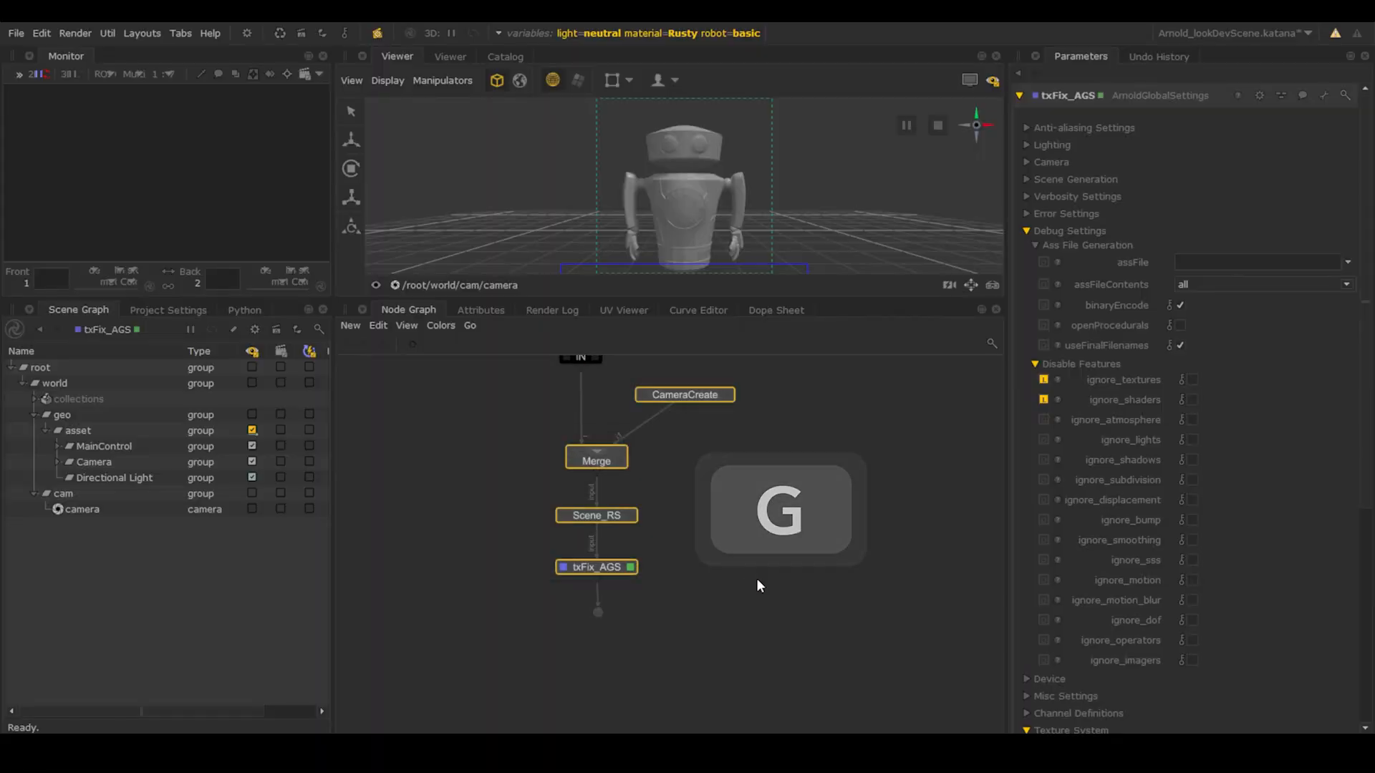
{"action": "left_click_drag", "start_coordinate": [643, 479], "coordinate": [605, 479]}
{"action": "left_click", "coordinate": [576, 581]}
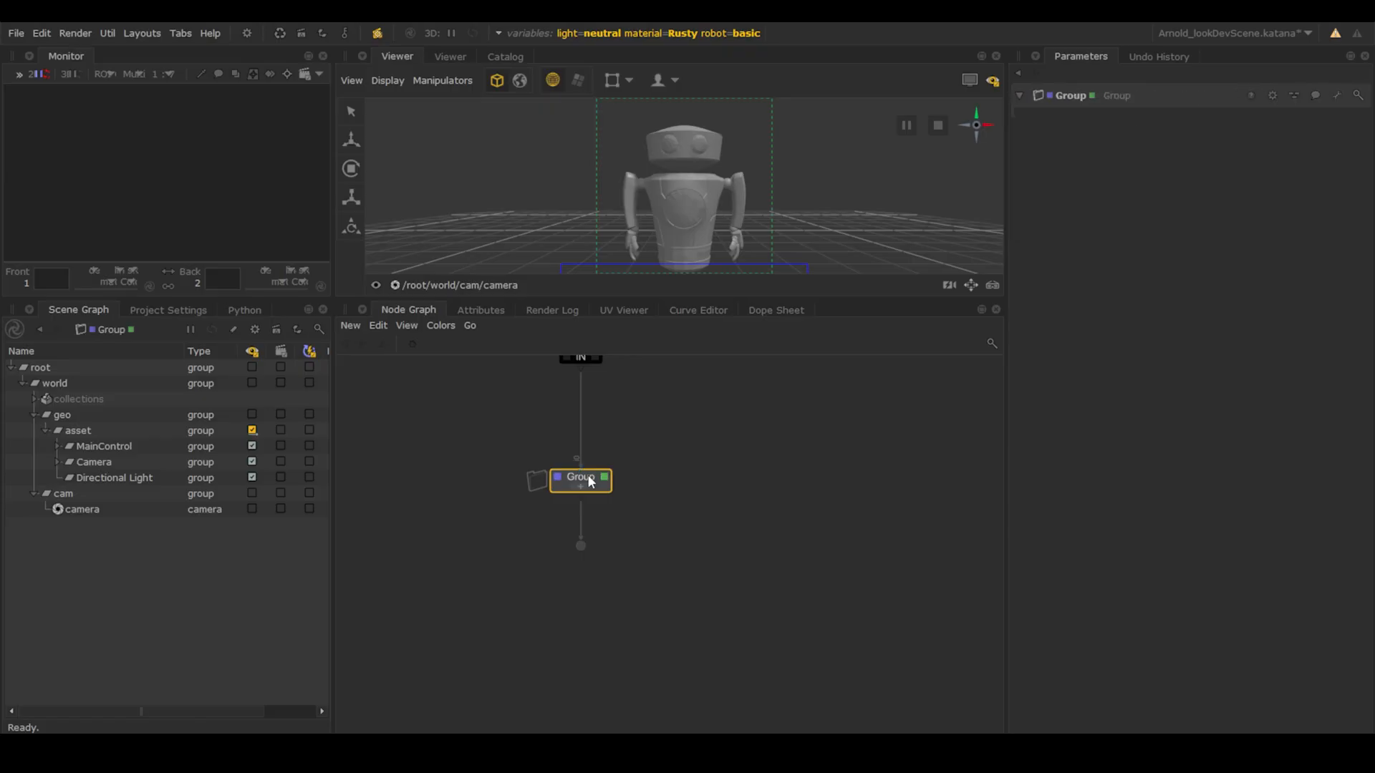
{"action": "double_click", "coordinate": [1071, 95]}
{"action": "type", "text": "cameraSceneSettings"}
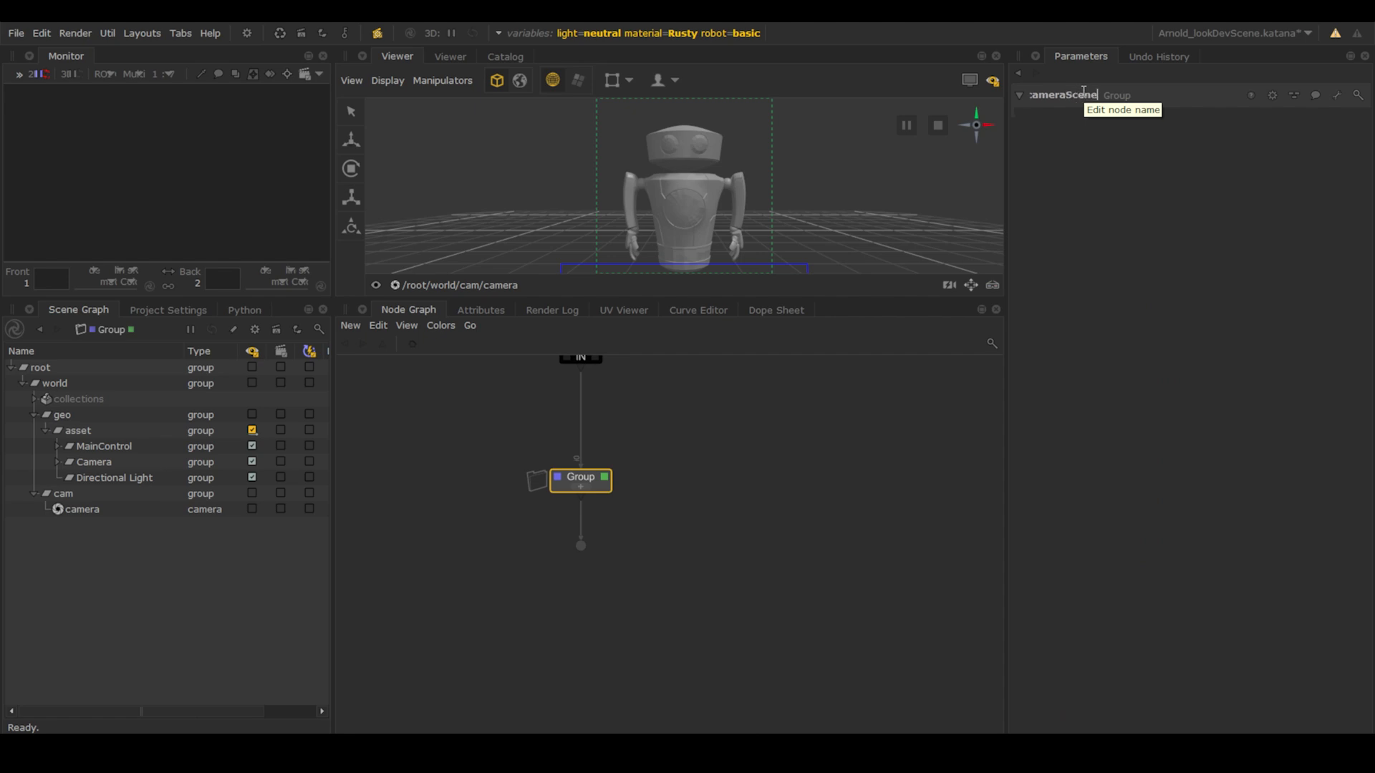
{"action": "key", "text": "Return"}
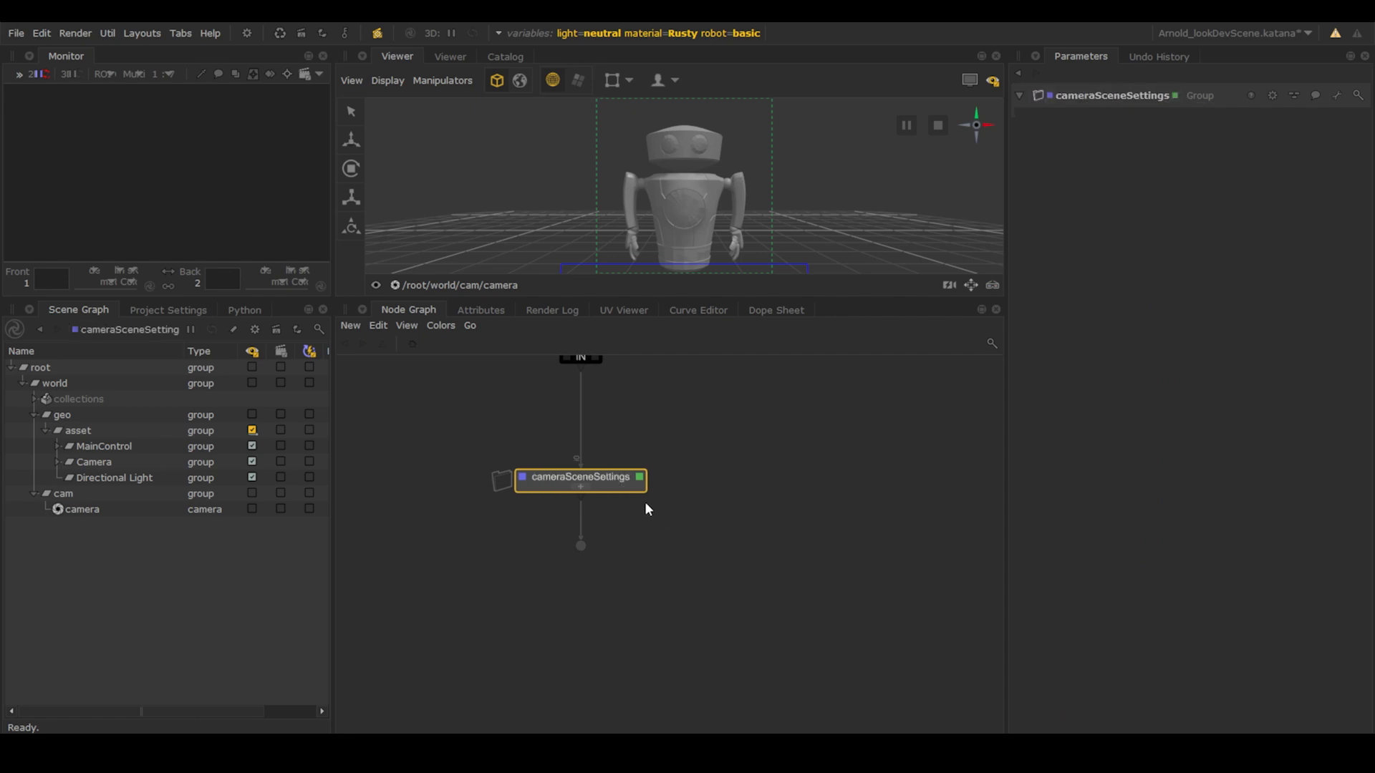
Step: Expand the cameraSceneSettings group to examine the nodes inside and collapse it again
{"action": "scroll", "coordinate": [644, 504], "scroll_direction": "up", "scroll_amount": 3}
{"action": "middle_click_drag", "start_coordinate": [666, 537], "coordinate": [752, 533]}
{"action": "left_click", "coordinate": [654, 470]}
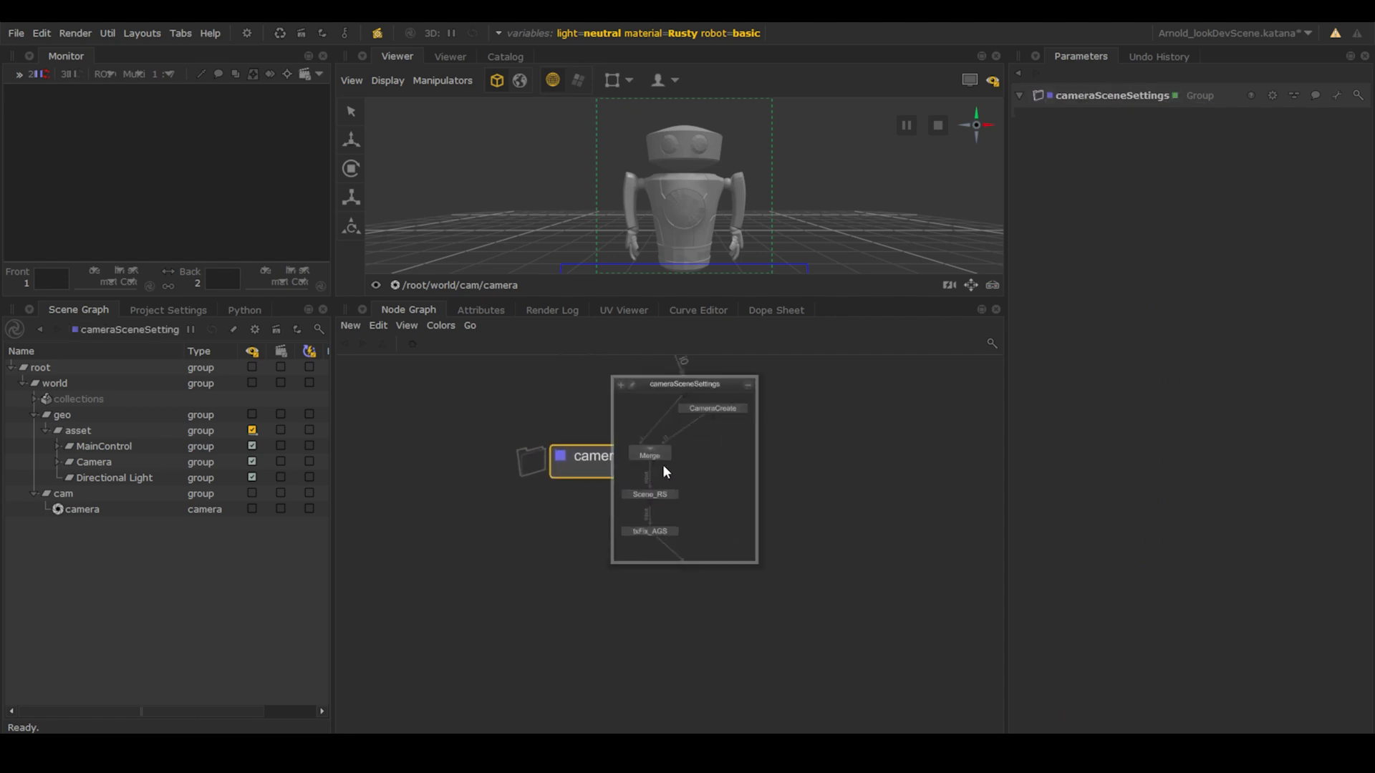
{"action": "scroll", "coordinate": [663, 464], "scroll_direction": "up", "scroll_amount": 3}
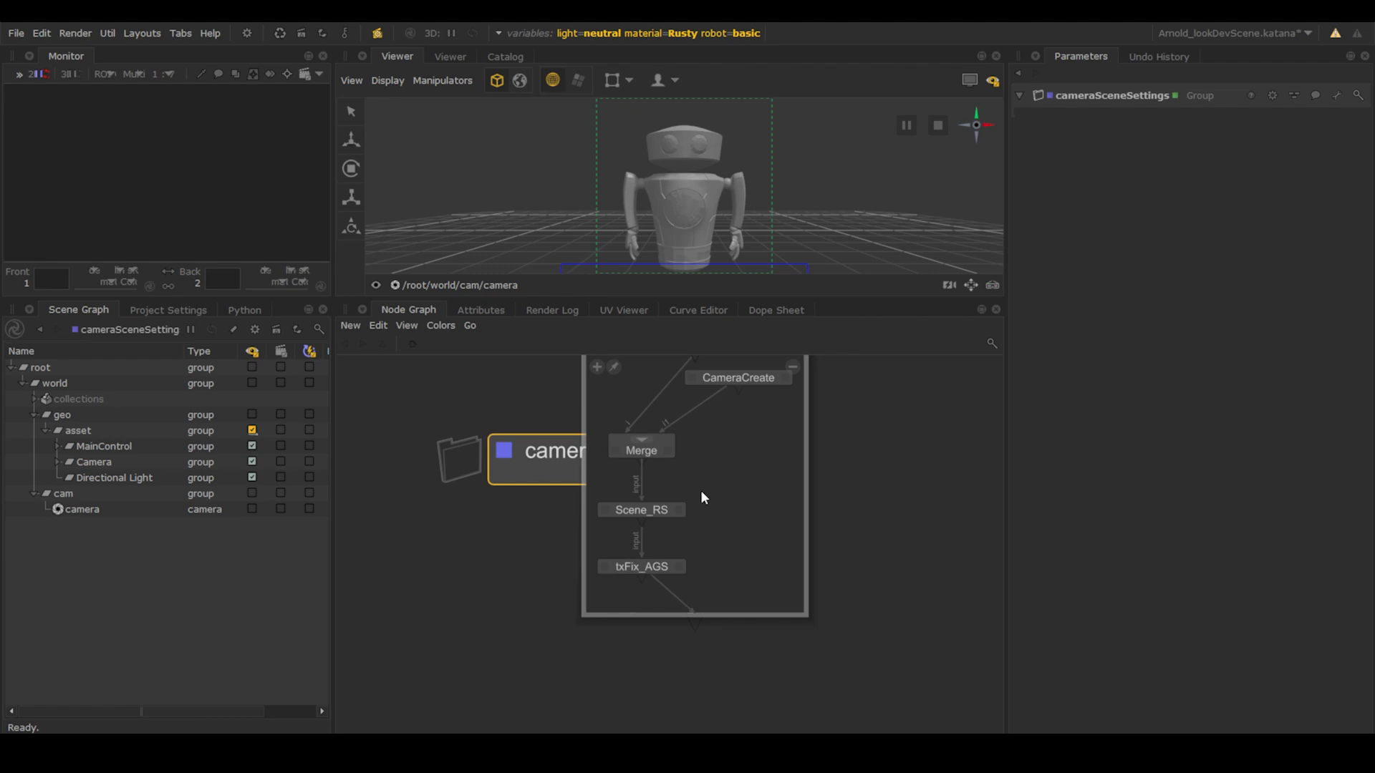
{"action": "left_click", "coordinate": [792, 366]}
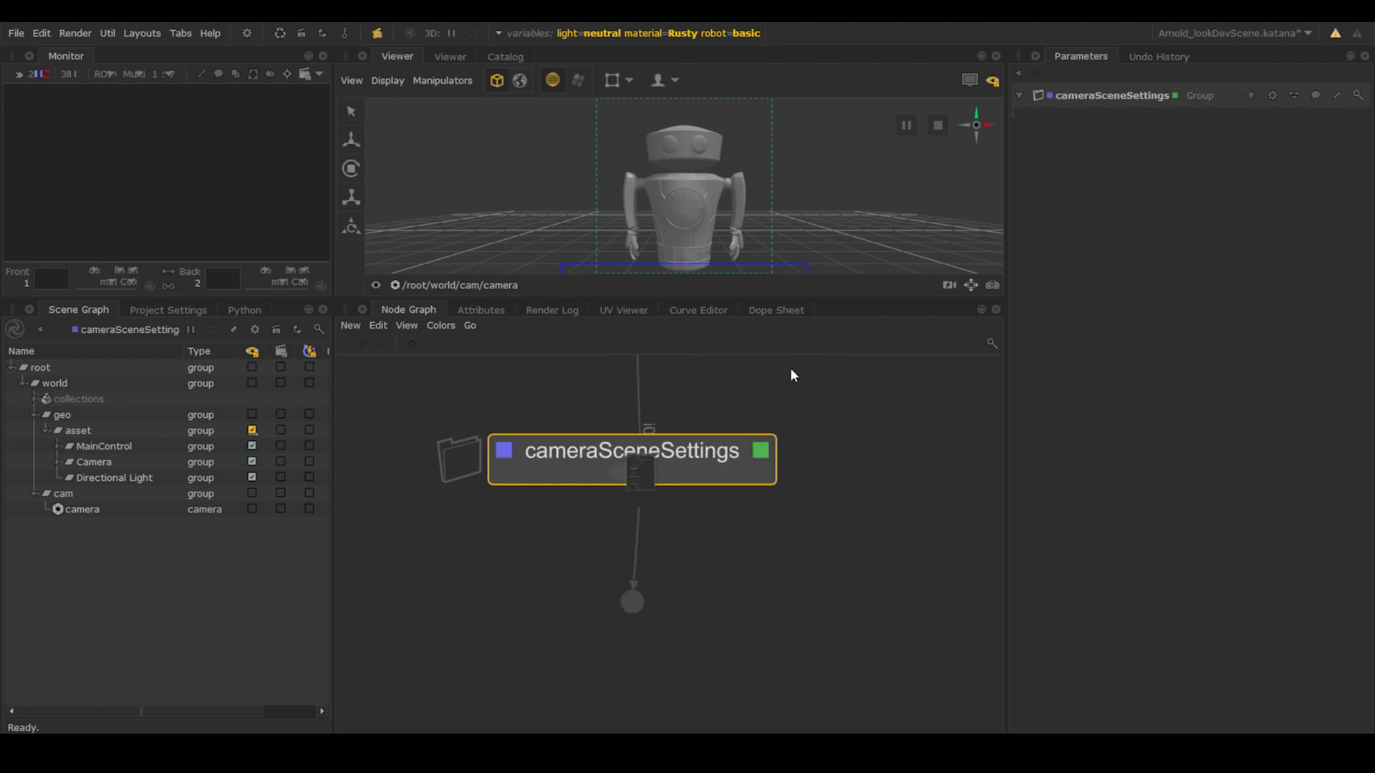
{"action": "scroll", "coordinate": [762, 514], "scroll_direction": "down", "scroll_amount": 3}
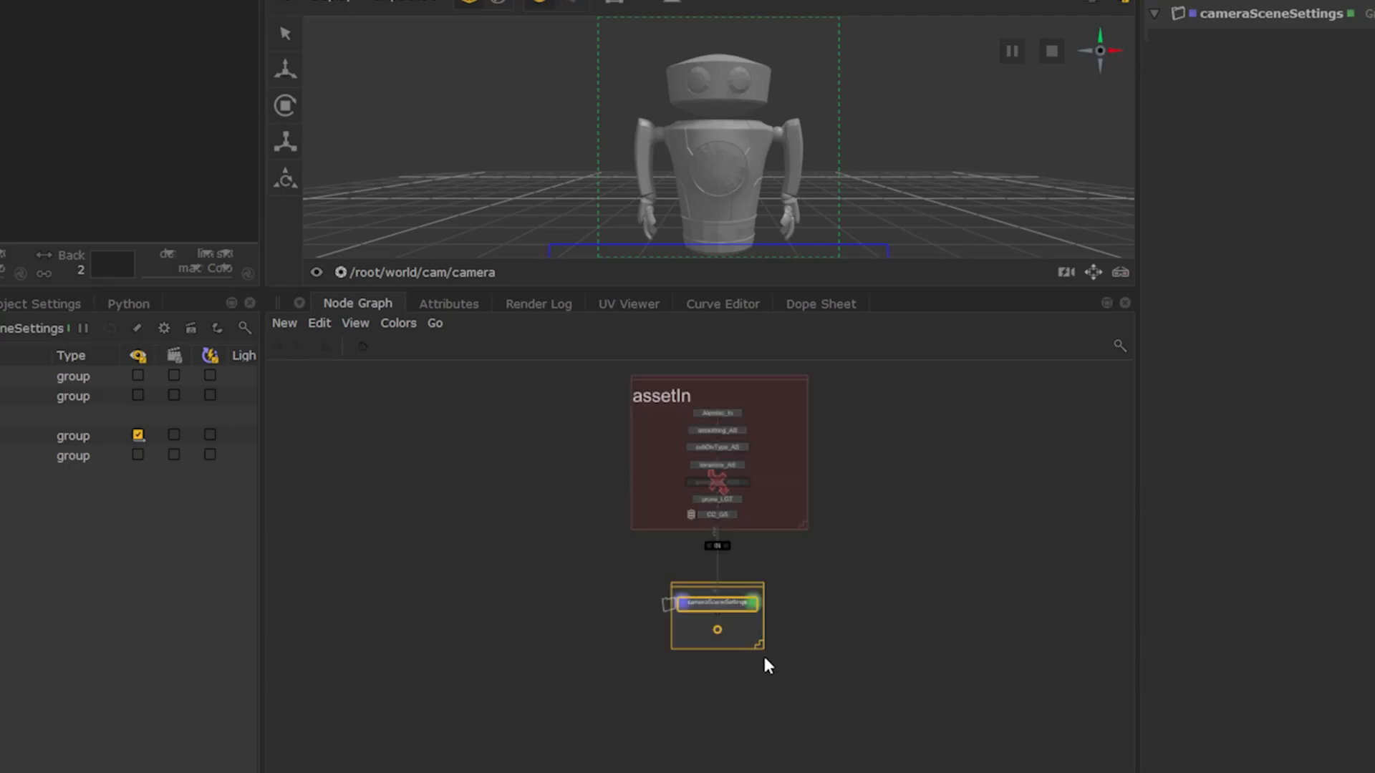
Step: Enlarge the backdrop around cameraSceneSettings and align its width with the assetIn backdrop above
{"action": "left_click_drag", "start_coordinate": [761, 646], "coordinate": [839, 754]}
{"action": "left_click_drag", "start_coordinate": [814, 586], "coordinate": [775, 563]}
{"action": "left_click_drag", "start_coordinate": [801, 728], "coordinate": [806, 729]}
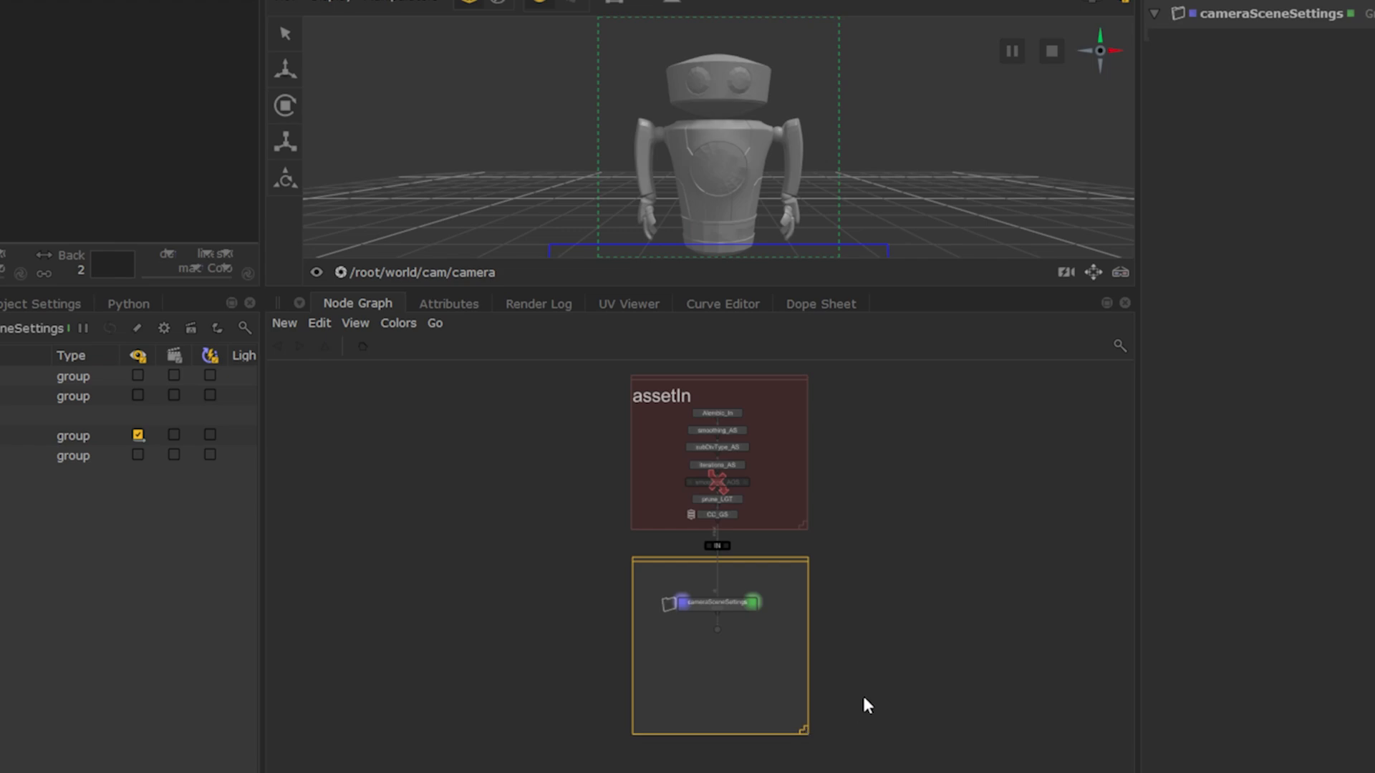
Step: Title the new backdrop lighting, with font scale 3 and the dark blue color 0.2559, 0.2495, 0.2975
{"action": "scroll", "coordinate": [810, 701], "scroll_direction": "up", "scroll_amount": 5}
{"action": "middle_click_drag", "start_coordinate": [808, 701], "coordinate": [888, 737]}
{"action": "double_click", "coordinate": [779, 414]}
{"action": "left_click", "coordinate": [778, 408]}
{"action": "left_click_drag", "start_coordinate": [583, 381], "coordinate": [565, 376]}
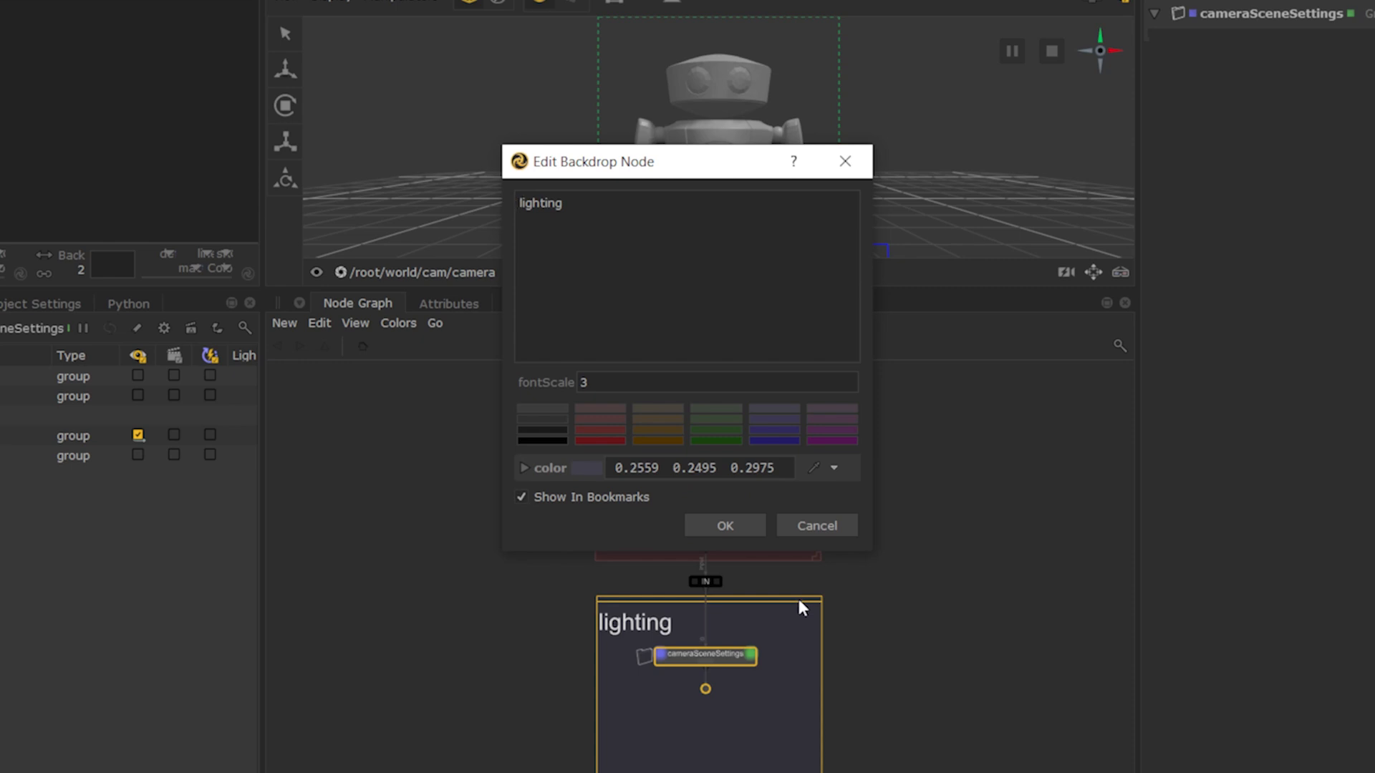
{"action": "left_click", "coordinate": [744, 527]}
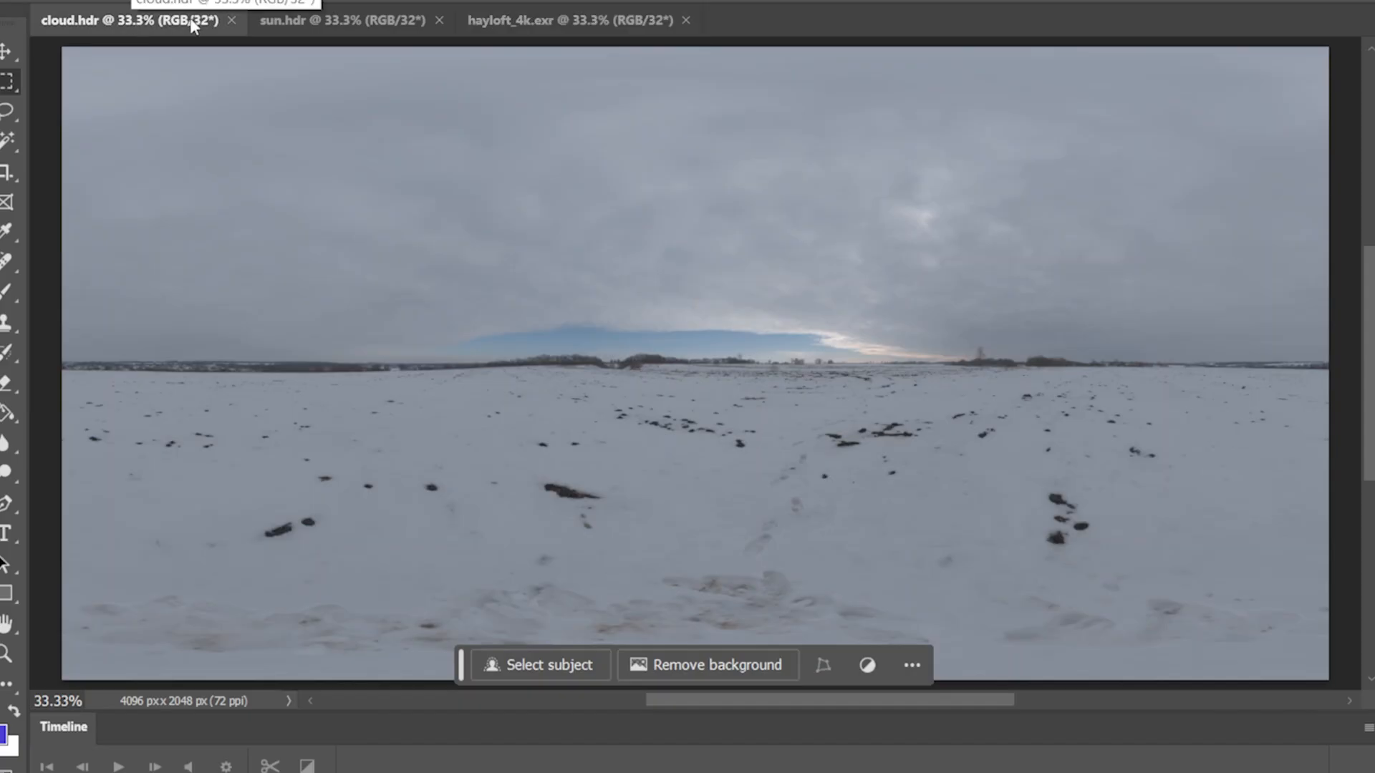
Step: Switch to Photoshop and look at the sun.hdr and hayloft_4k.exr environment images
{"action": "left_click", "coordinate": [338, 28]}
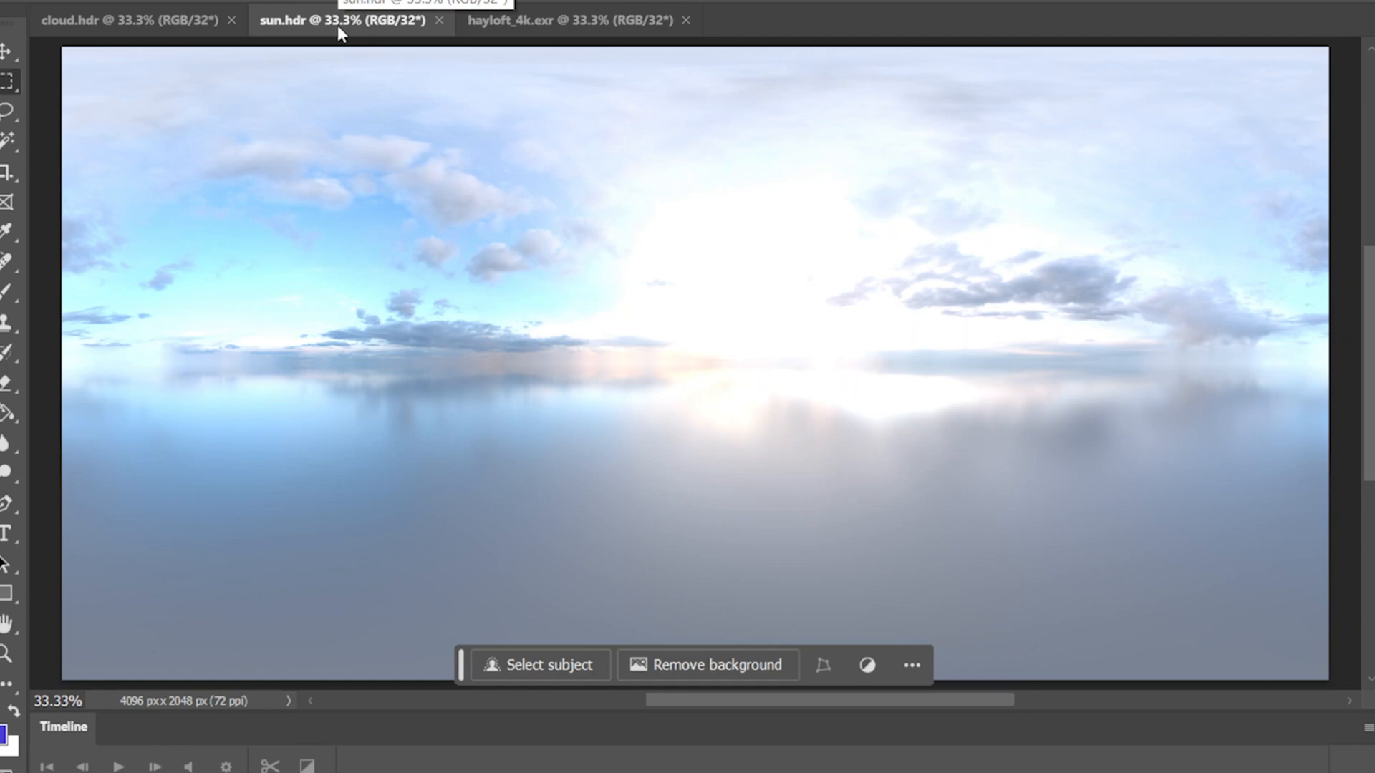
{"action": "left_click", "coordinate": [543, 27]}
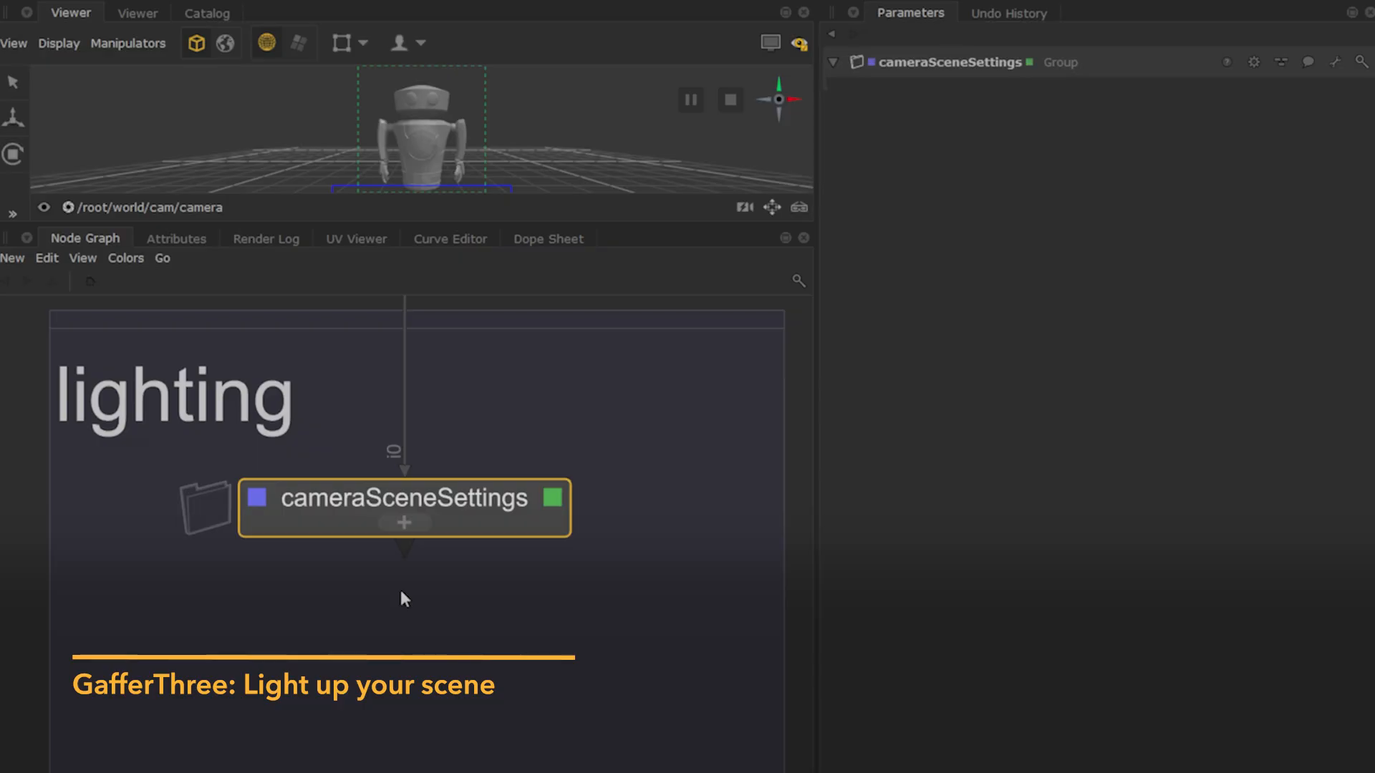
Step: Add a GafferThree node below cameraSceneSettings in Katana and connect the two through a Dot node
{"action": "left_click", "coordinate": [400, 600]}
{"action": "key", "text": "Tab"}
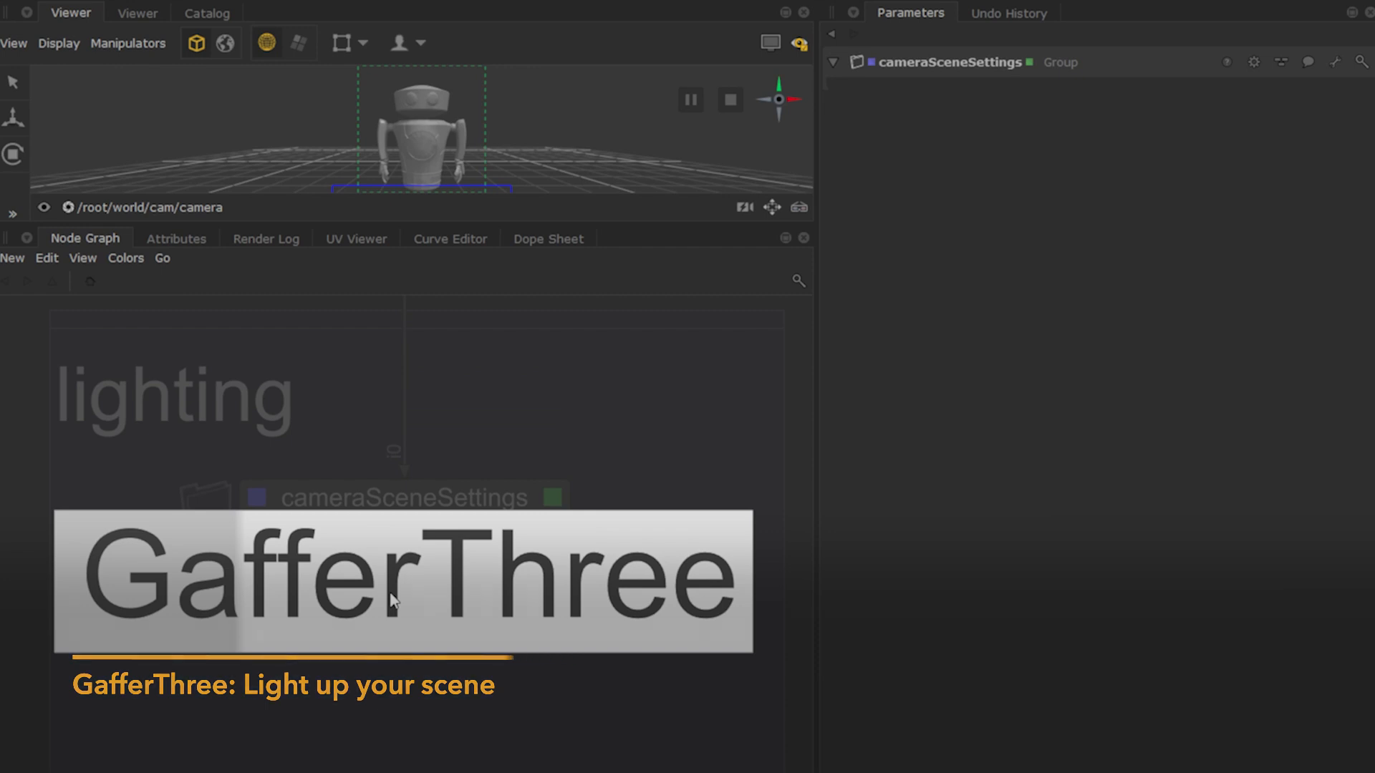
{"action": "key", "text": "Return"}
{"action": "left_click", "coordinate": [163, 659]}
{"action": "left_click", "coordinate": [163, 632]}
{"action": "left_click", "coordinate": [405, 548]}
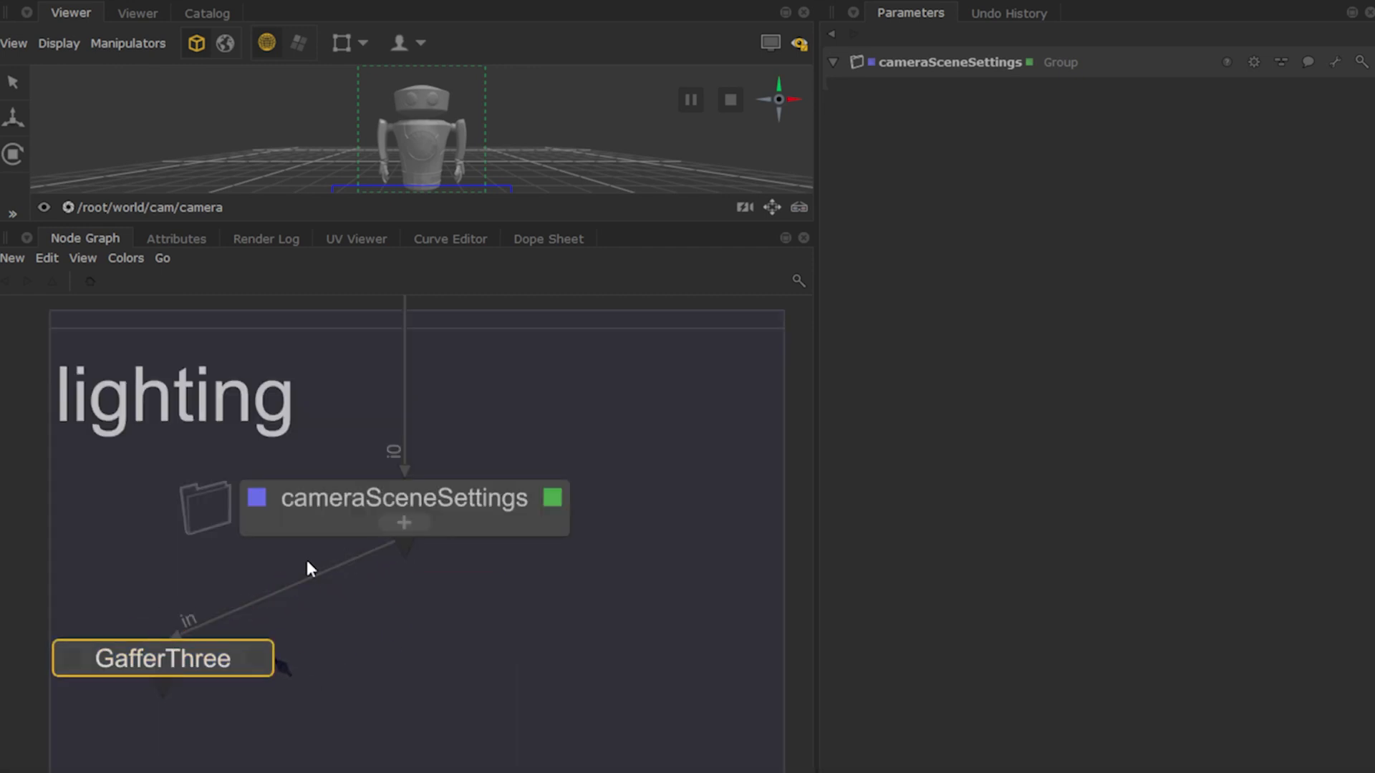
{"action": "key", "text": "period"}
{"action": "left_click", "coordinate": [155, 584]}
Step: View the GafferThree node with its parameters open and rename it as cloudy_HDRI
{"action": "double_click", "coordinate": [190, 663]}
{"action": "left_click", "coordinate": [957, 62]}
{"action": "type", "text": "cloudy_HDRI"}
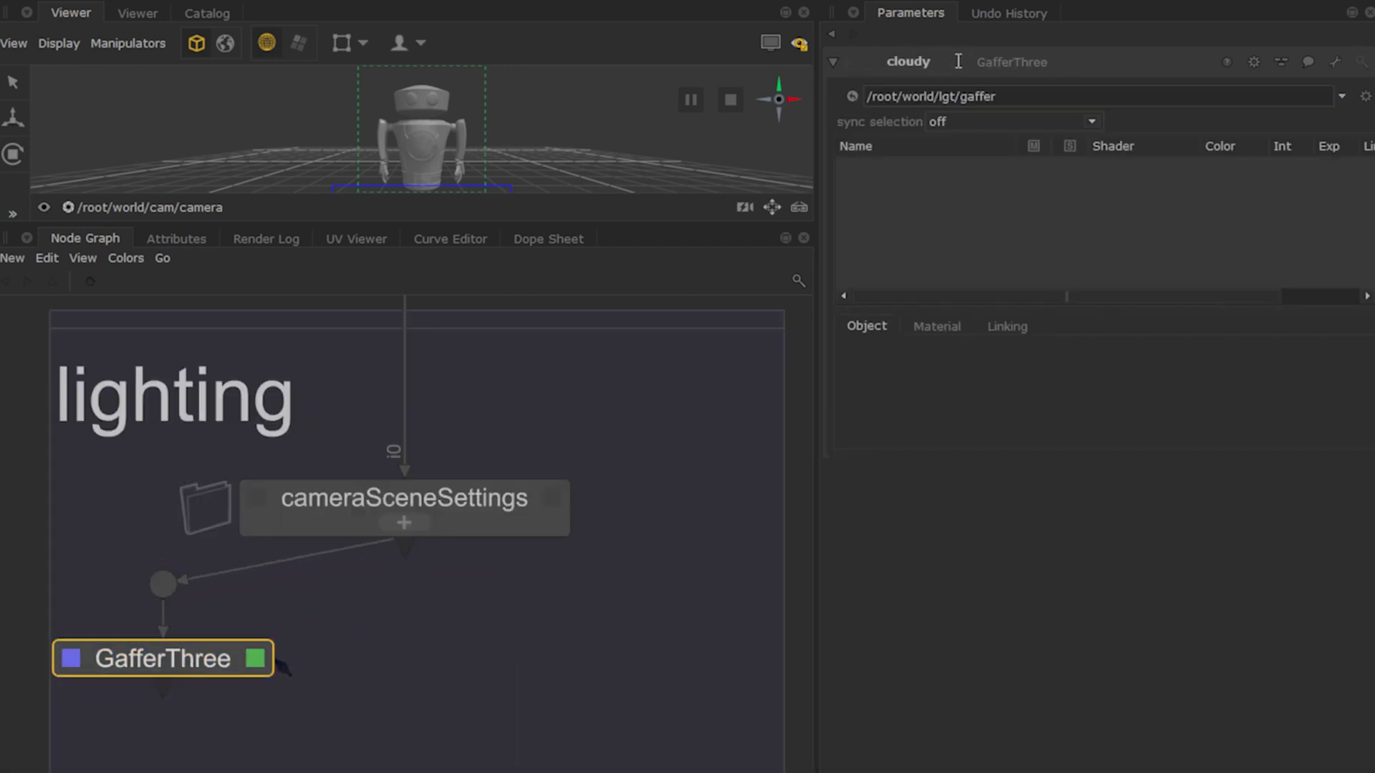
{"action": "key", "text": "Return"}
Step: Add an Arnold HDRI Skydome Light to the cloudy_HDRI gaffer and open its material settings
{"action": "right_click", "coordinate": [915, 189]}
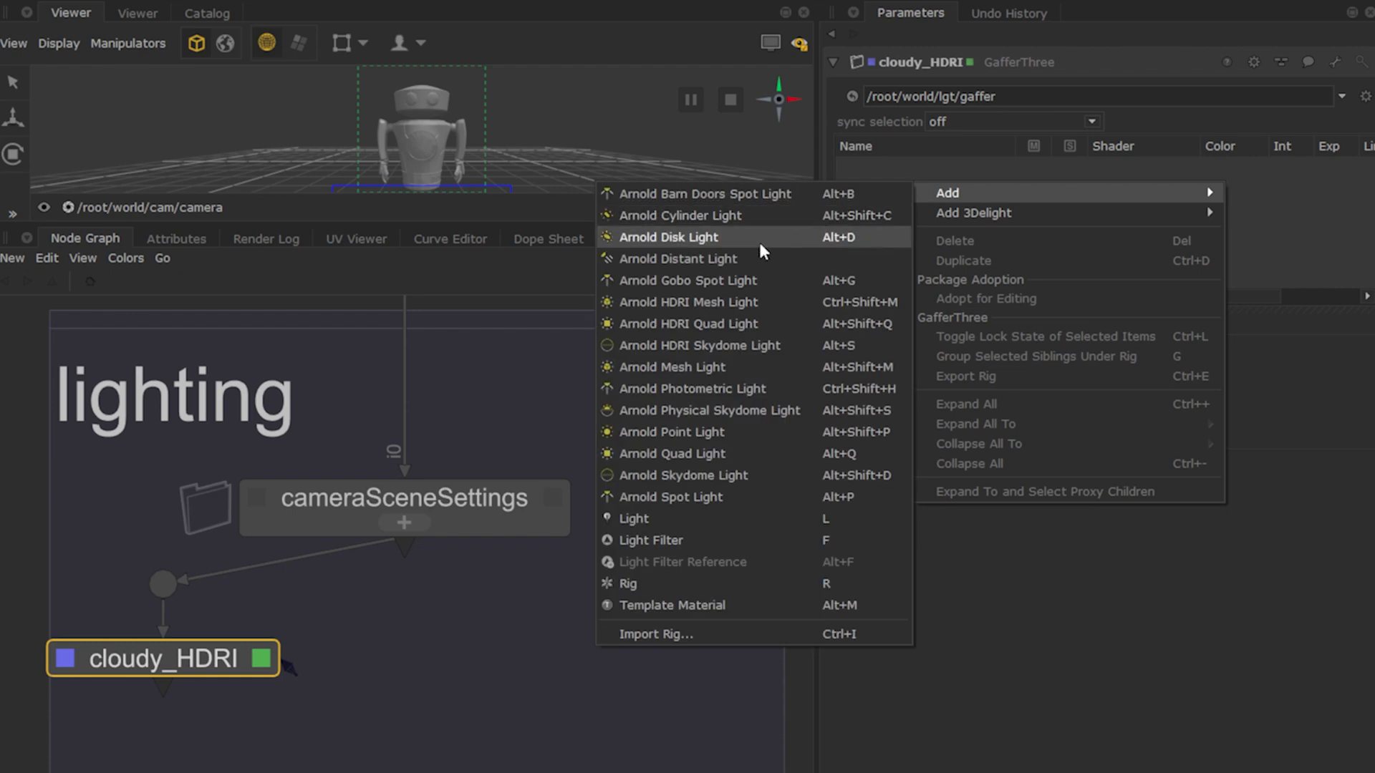
{"action": "left_click", "coordinate": [740, 346]}
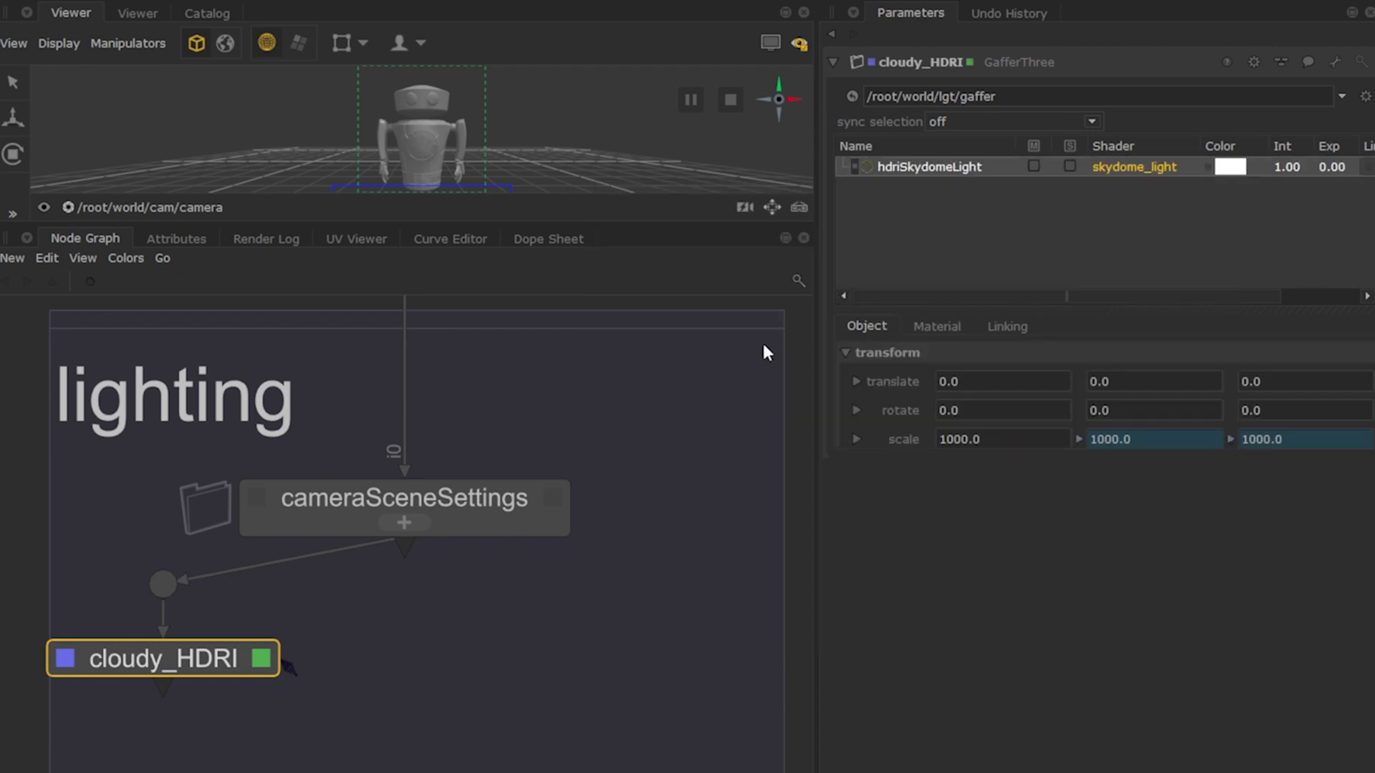
{"action": "left_click", "coordinate": [931, 326]}
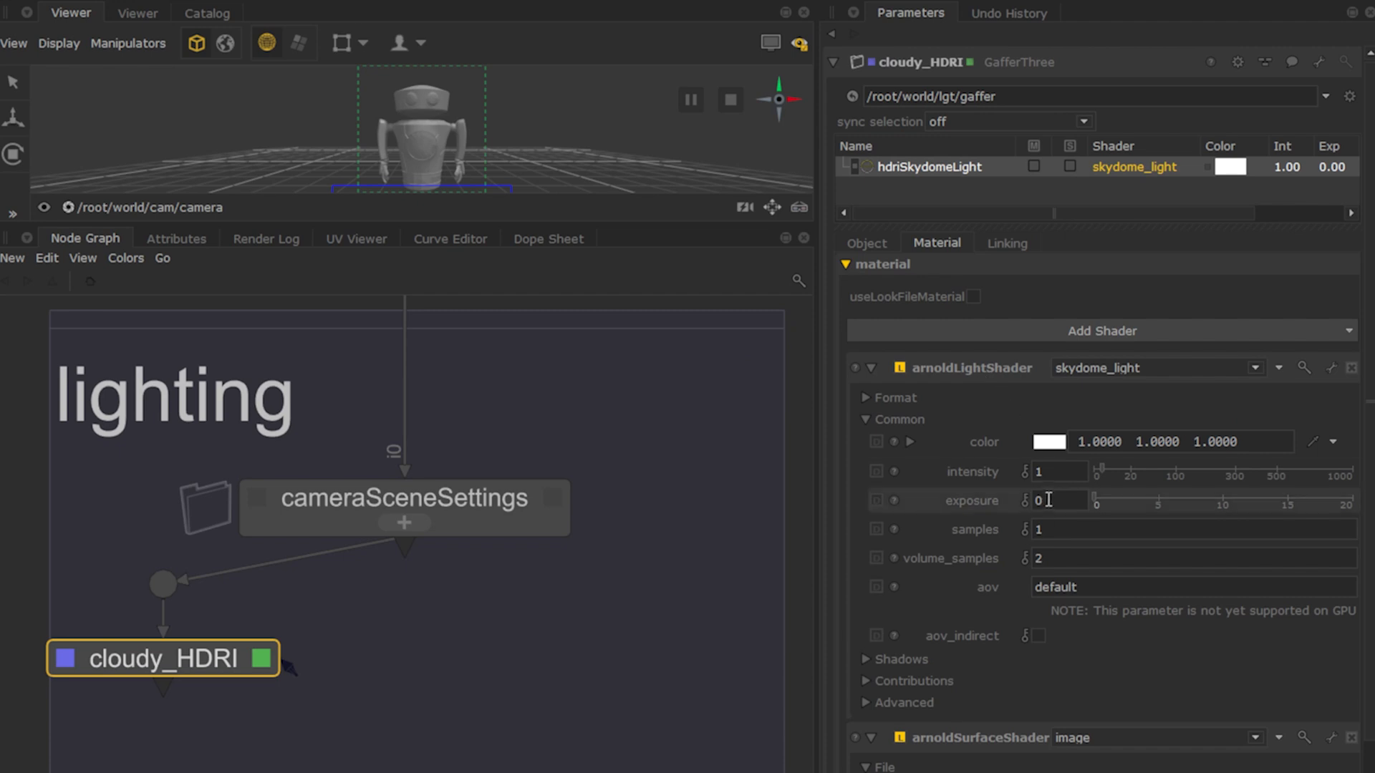
Step: Clear the aov value in the skydome light shader's common settings
{"action": "mouse_move", "coordinate": [980, 472]}
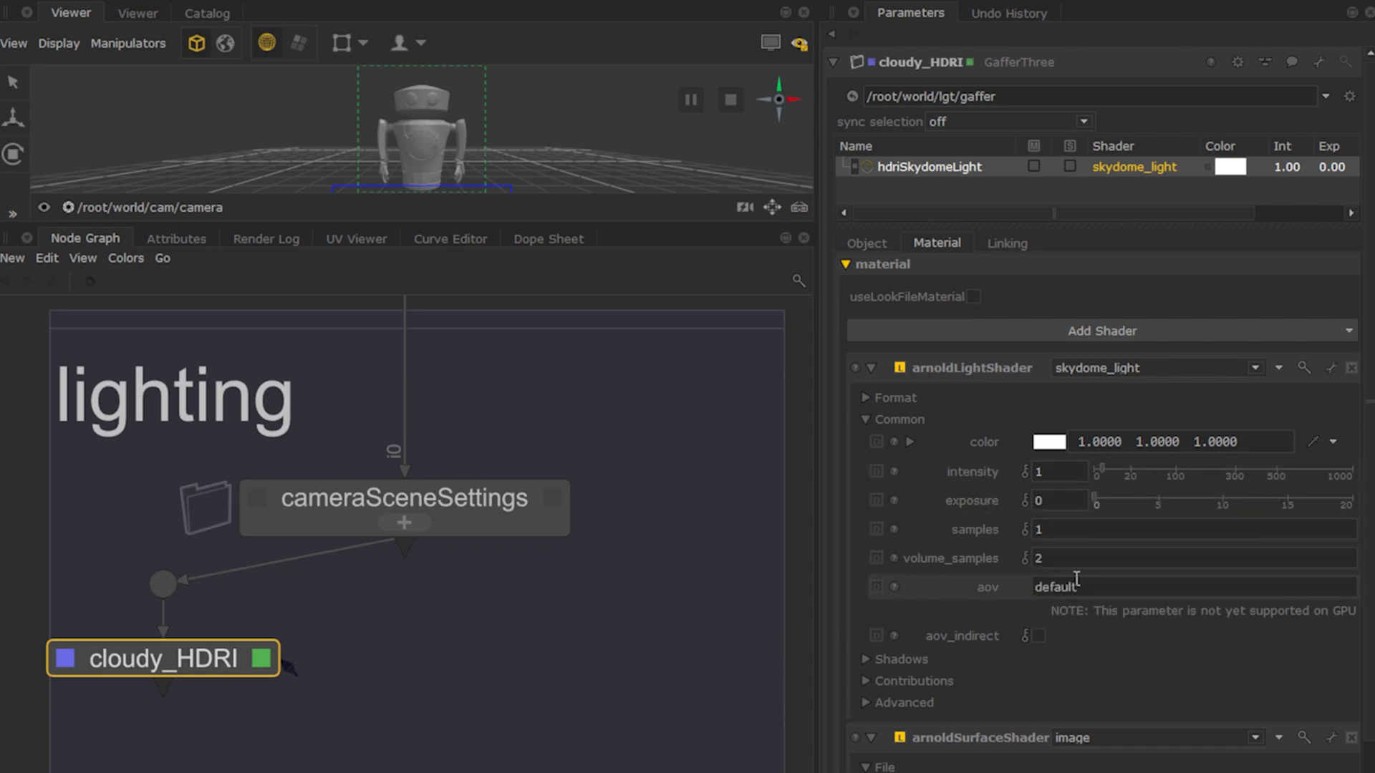
{"action": "left_click_drag", "start_coordinate": [1081, 586], "coordinate": [1003, 581]}
{"action": "type", "text": "sunny"}
{"action": "key", "text": "BackSpace"}
{"action": "key", "text": "BackSpace"}
{"action": "key", "text": "BackSpace"}
{"action": "key", "text": "BackSpace"}
Step: Make the image shader's filename an expression, project.dir+'/Assets/Textures/hdri/cloud.hdr'
{"action": "scroll", "coordinate": [1037, 770], "scroll_direction": "down", "scroll_amount": 2}
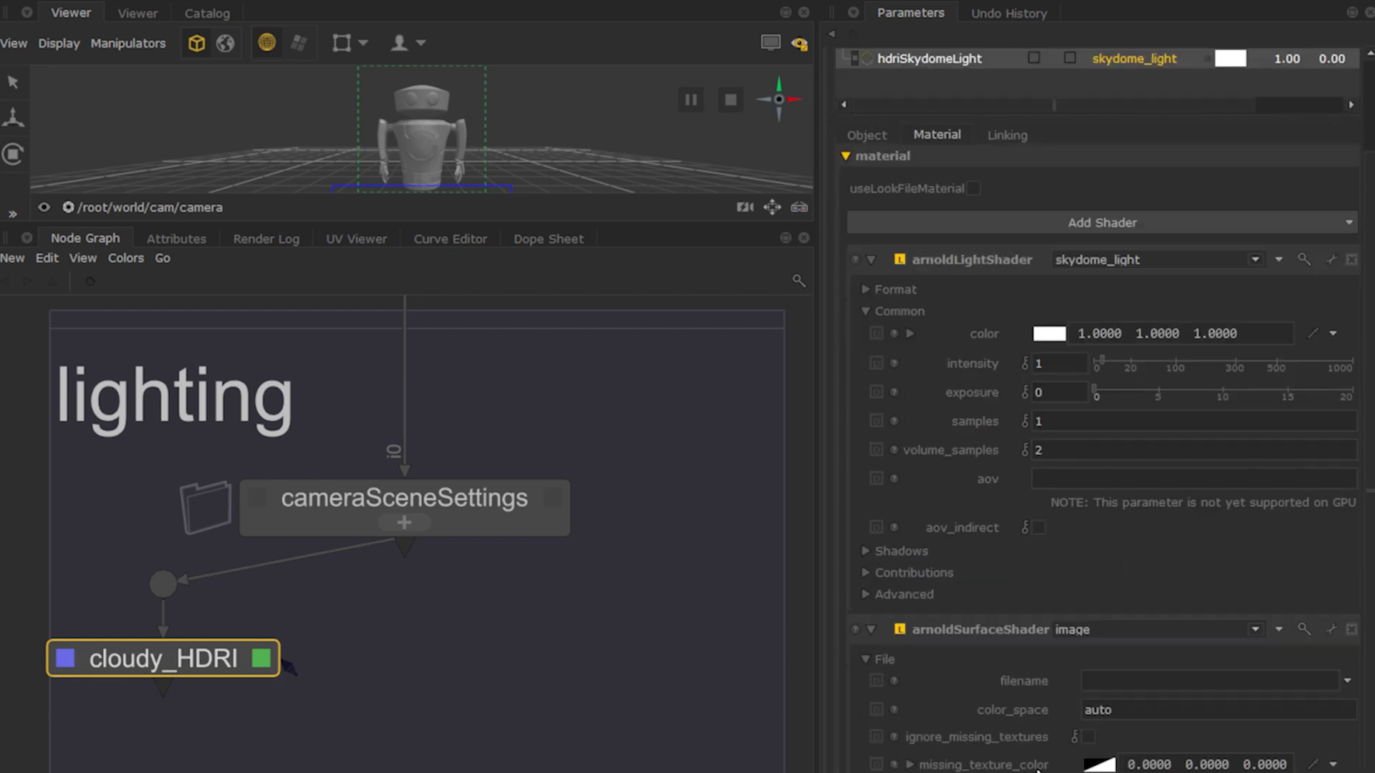
{"action": "scroll", "coordinate": [1039, 771], "scroll_direction": "down", "scroll_amount": 1}
{"action": "right_click", "coordinate": [1018, 651]}
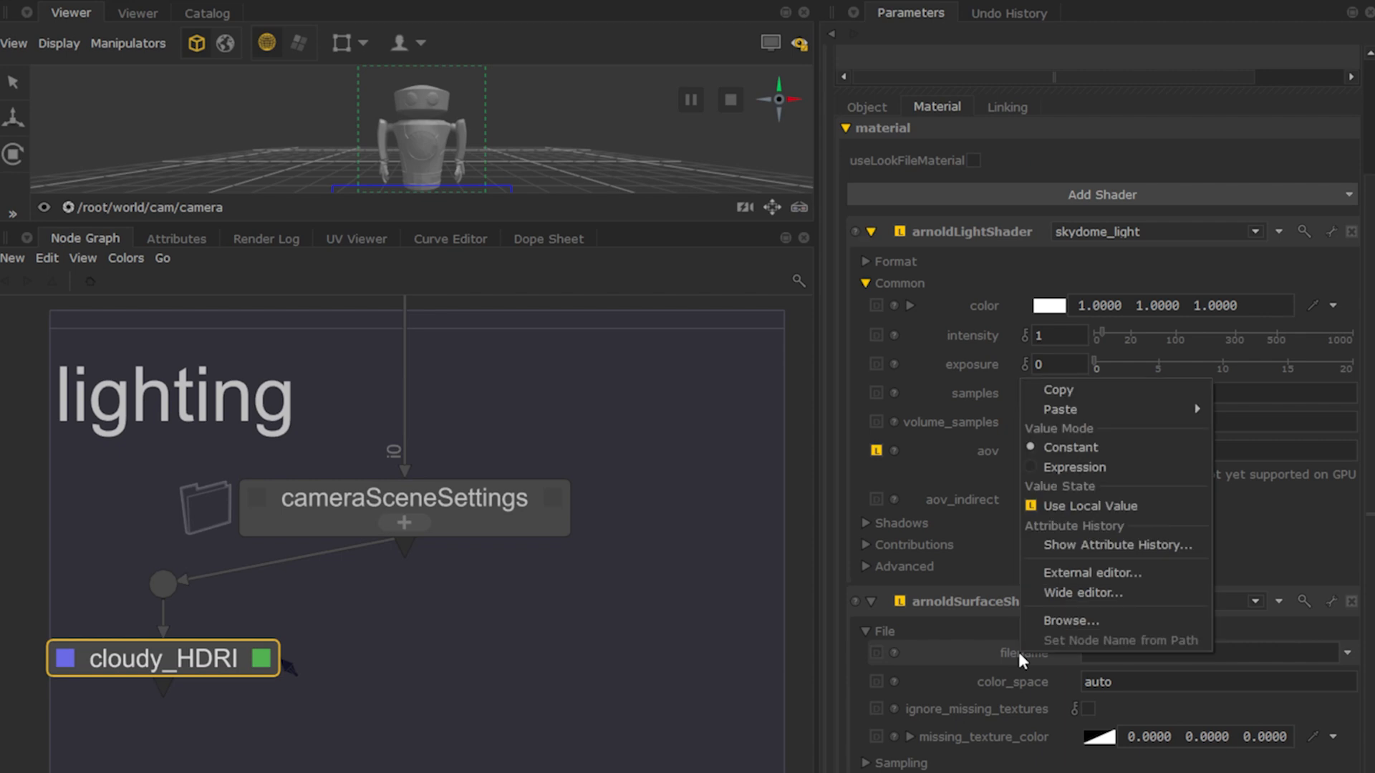
{"action": "left_click", "coordinate": [1057, 465]}
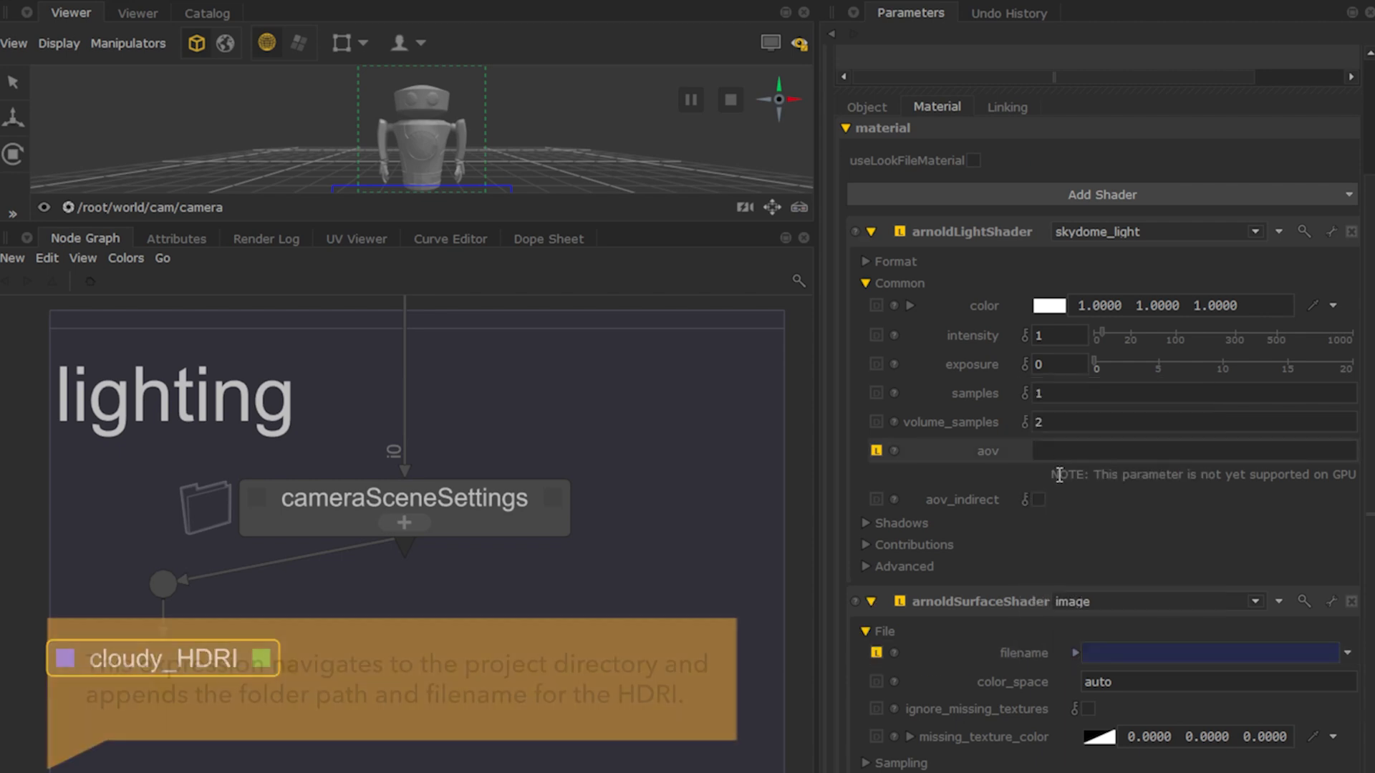
{"action": "left_click", "coordinate": [1076, 653]}
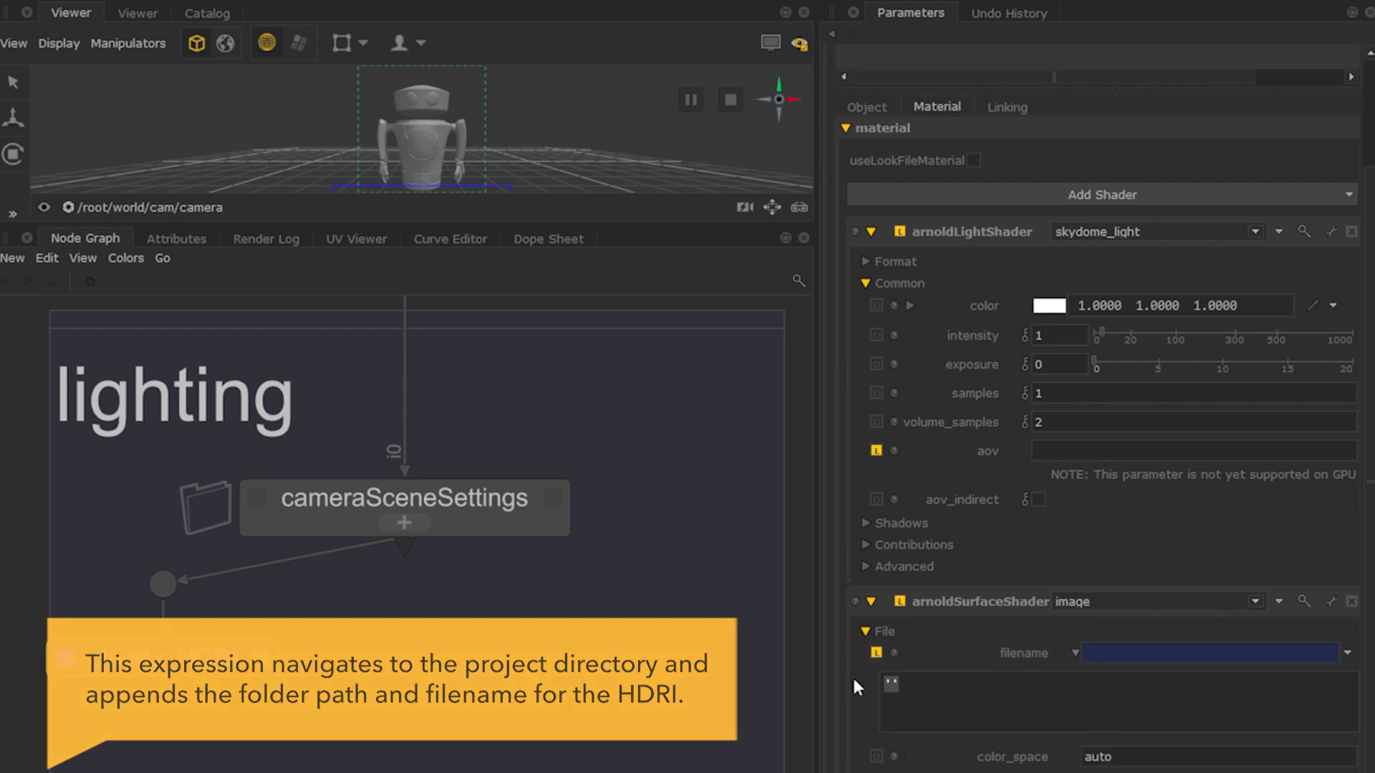
{"action": "type", "text": "project.dir+'/Assets/Textures/hdri/cloud.hdr'"}
Step: Duplicate the cloudy_HDRI node, place the copy directly below cameraSceneSettings with its input connected, and rename it as sunny_HDRI
{"action": "key", "text": "ctrl+c"}
{"action": "key", "text": "ctrl+v"}
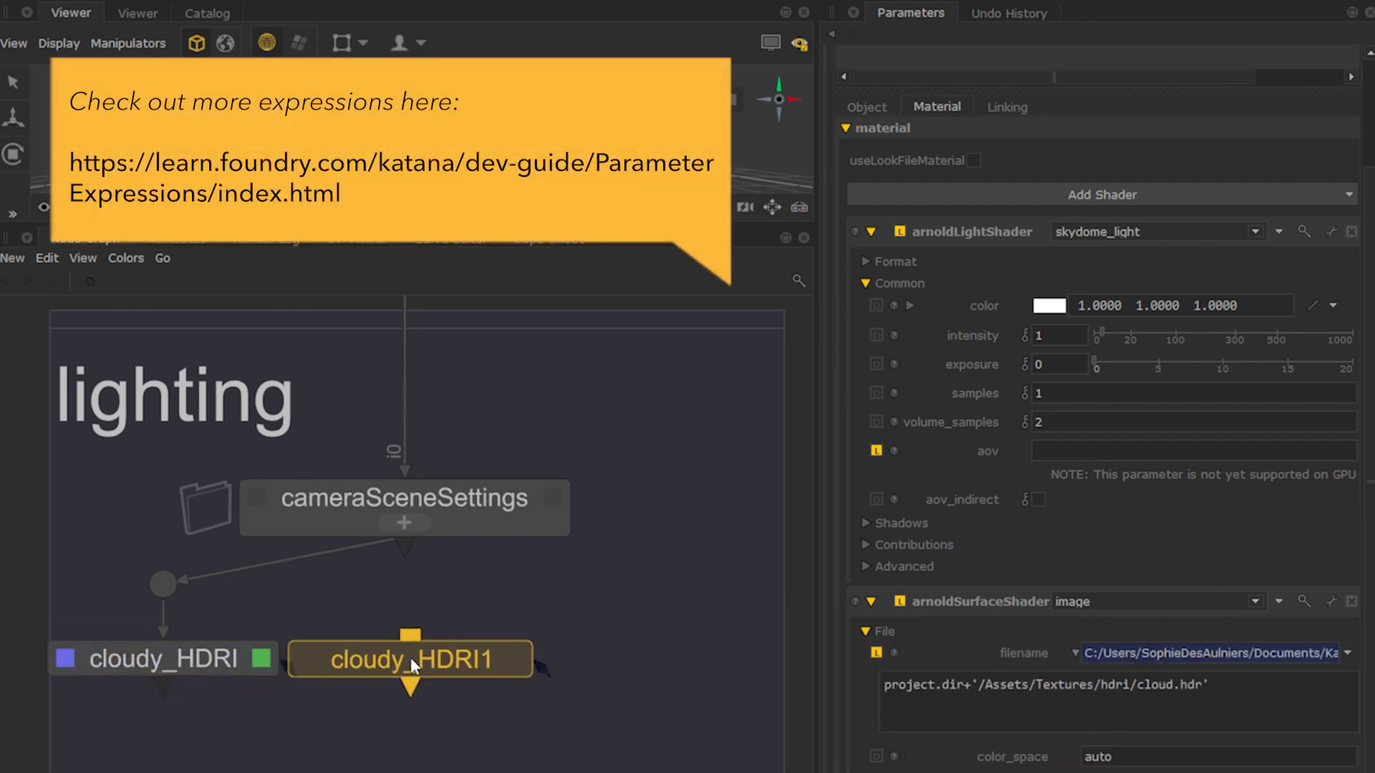
{"action": "left_click", "coordinate": [411, 660]}
{"action": "key", "text": "v"}
{"action": "key", "text": "e"}
{"action": "double_click", "coordinate": [929, 63]}
{"action": "type", "text": "sunny_HDRI"}
{"action": "key", "text": "Return"}
Step: Change the HDRI file in the sunny_HDRI skydome light's image filename expression to sun.hdr
{"action": "left_click", "coordinate": [918, 169]}
{"action": "left_click", "coordinate": [937, 326]}
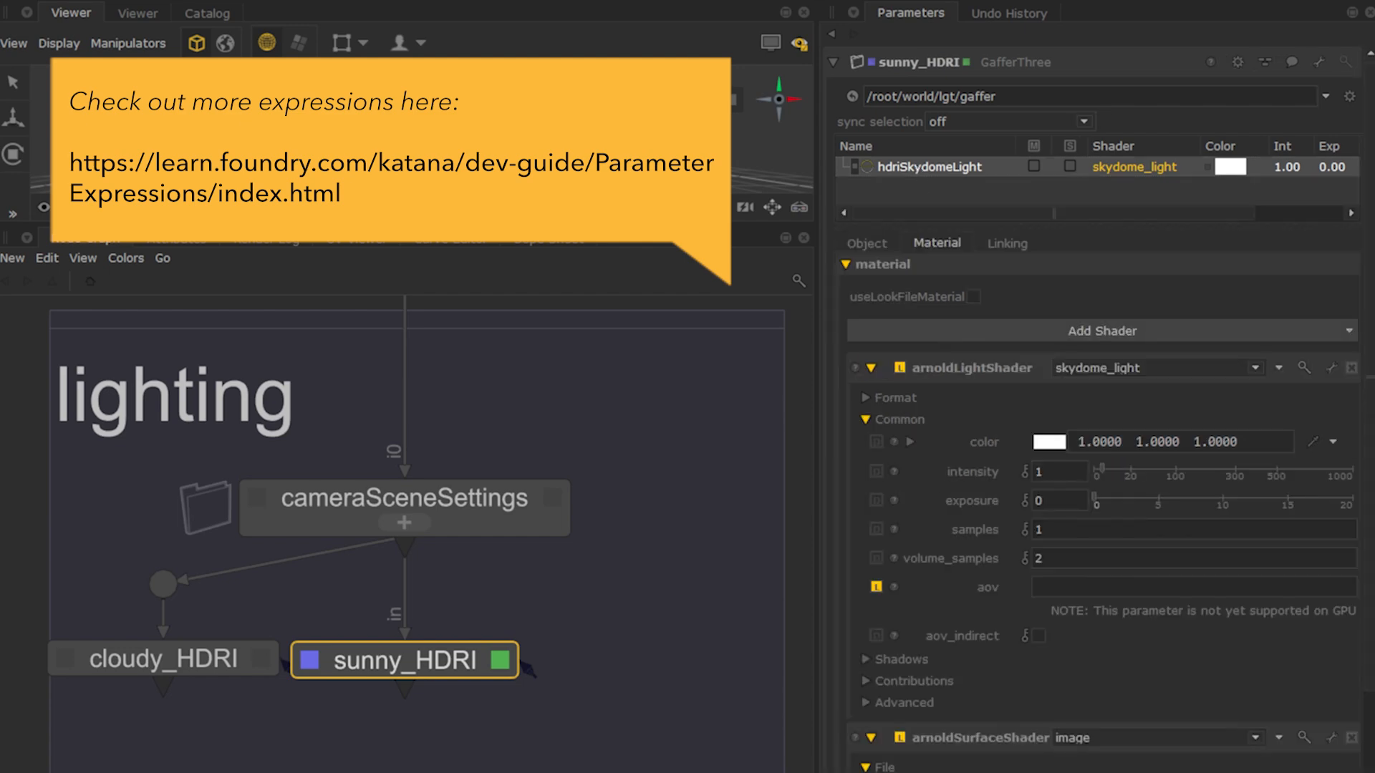
{"action": "scroll", "coordinate": [1151, 645], "scroll_direction": "down", "scroll_amount": 3}
{"action": "double_click", "coordinate": [1151, 709]}
{"action": "type", "text": "sun"}
{"action": "left_click", "coordinate": [866, 310]}
Step: Duplicate sunny_HDRI beside the original, connect the copy to cameraSceneSettings through a Dot node, and rename it as env_HDRI
{"action": "key", "text": "ctrl+c"}
{"action": "key", "text": "ctrl+v"}
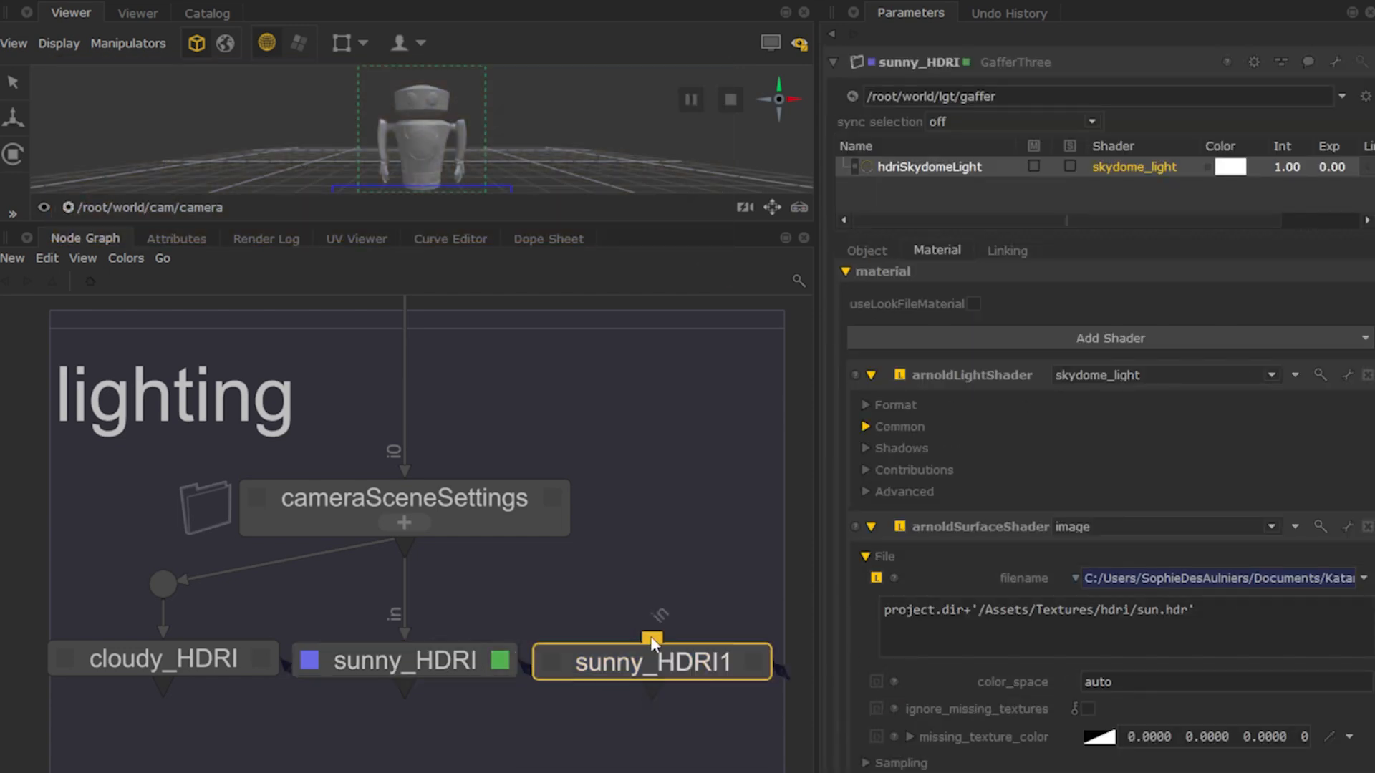
{"action": "left_click", "coordinate": [652, 640]}
{"action": "left_click", "coordinate": [405, 547]}
{"action": "key", "text": "period"}
{"action": "left_click_drag", "start_coordinate": [607, 578], "coordinate": [653, 579]}
{"action": "key", "text": "v"}
{"action": "key", "text": "e"}
{"action": "double_click", "coordinate": [919, 62]}
{"action": "type", "text": "env_HDRI"}
{"action": "key", "text": "Return"}
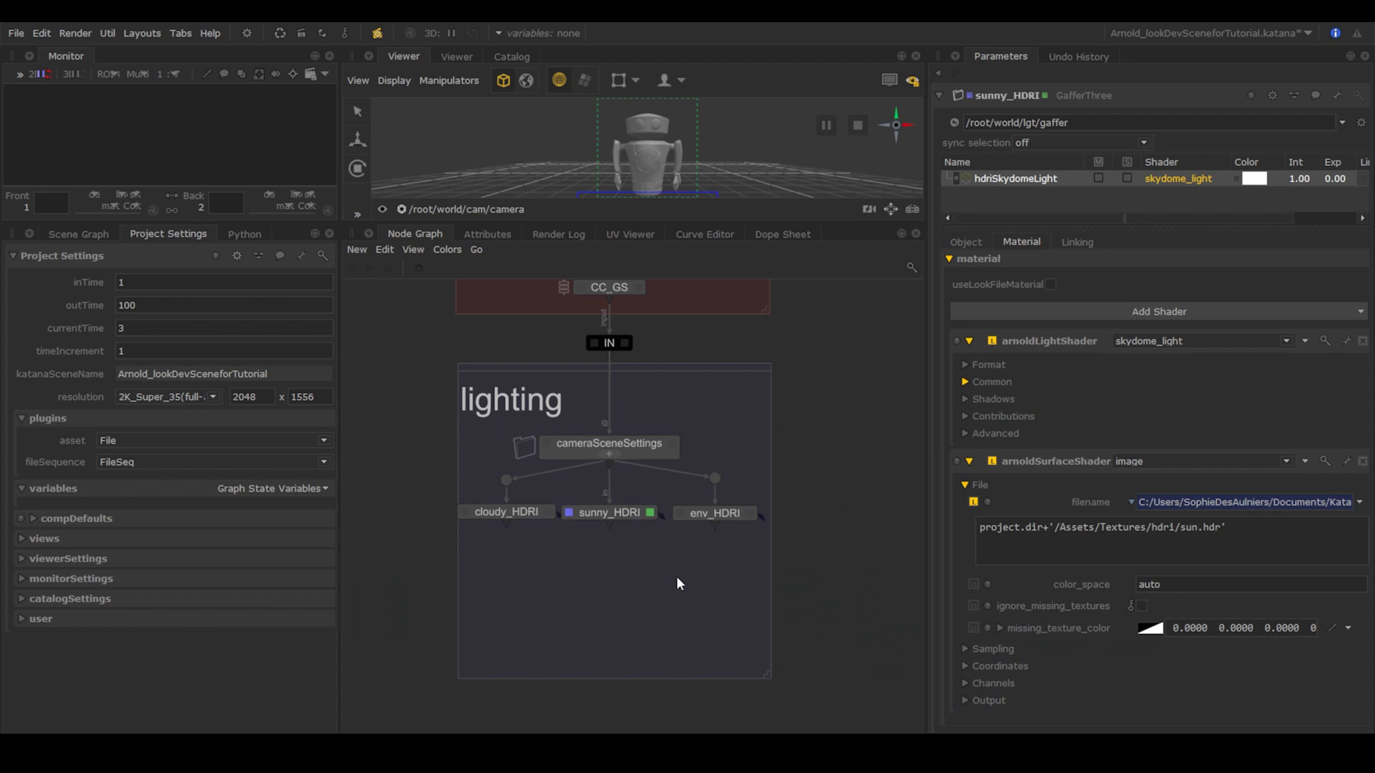
Step: Add a VariableSwitch node below the three gaffers and connect cloudy_HDRI, sunny_HDRI and env_HDRI to its inputs
{"action": "key", "text": "Tab"}
{"action": "type", "text": "vari"}
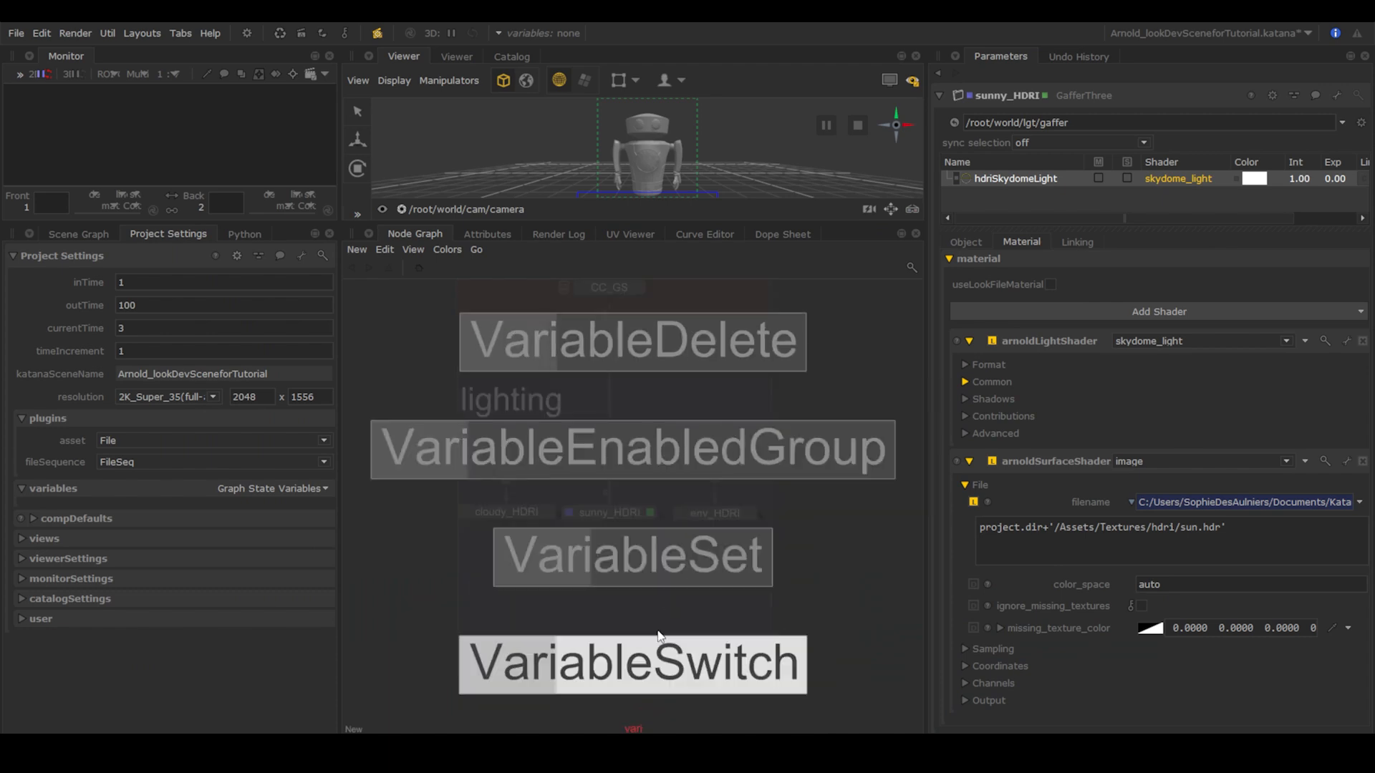
{"action": "left_click", "coordinate": [660, 636]}
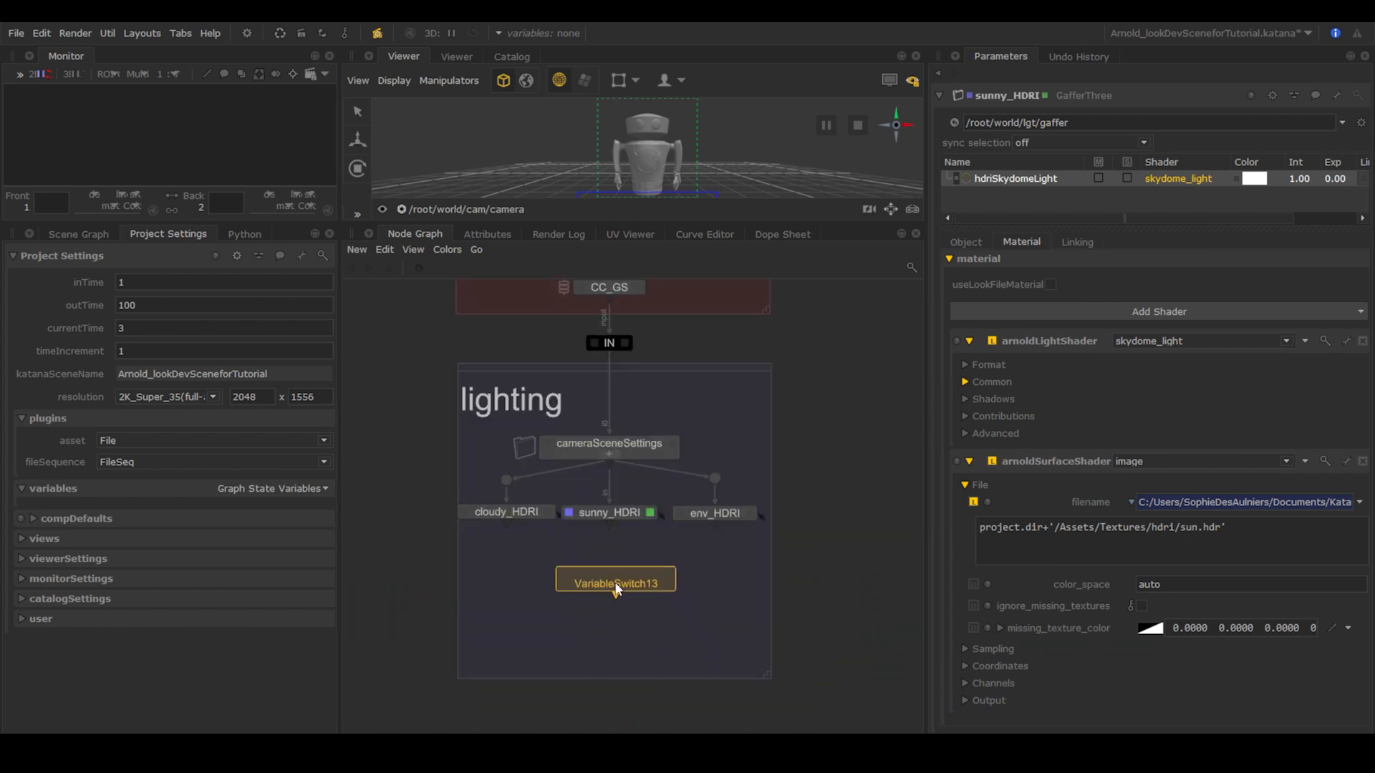
{"action": "left_click", "coordinate": [616, 582]}
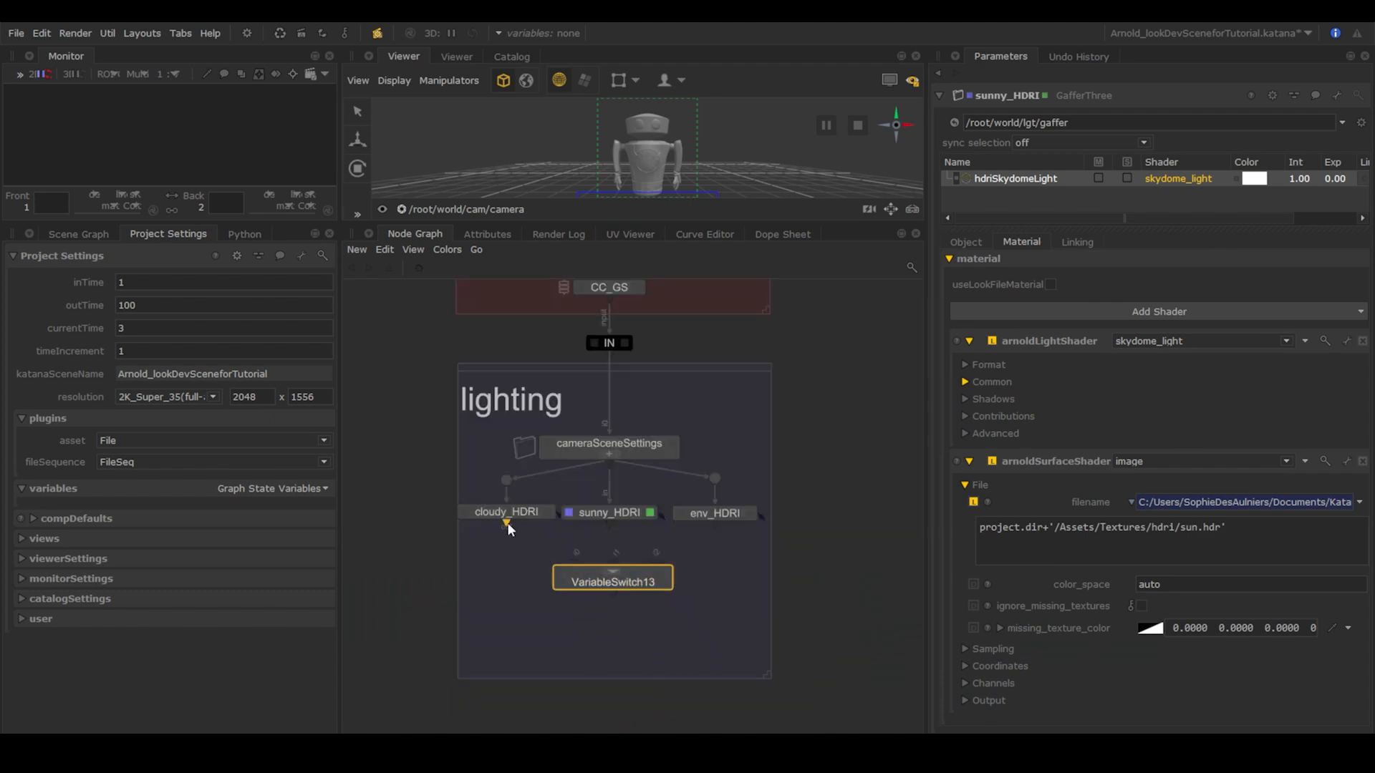
{"action": "left_click_drag", "start_coordinate": [580, 571], "coordinate": [578, 569]}
{"action": "left_click_drag", "start_coordinate": [715, 527], "coordinate": [650, 570]}
Step: Rename the VariableSwitch node as light_VS and set its variableName to light
{"action": "double_click", "coordinate": [650, 570]}
{"action": "left_click", "coordinate": [1019, 95]}
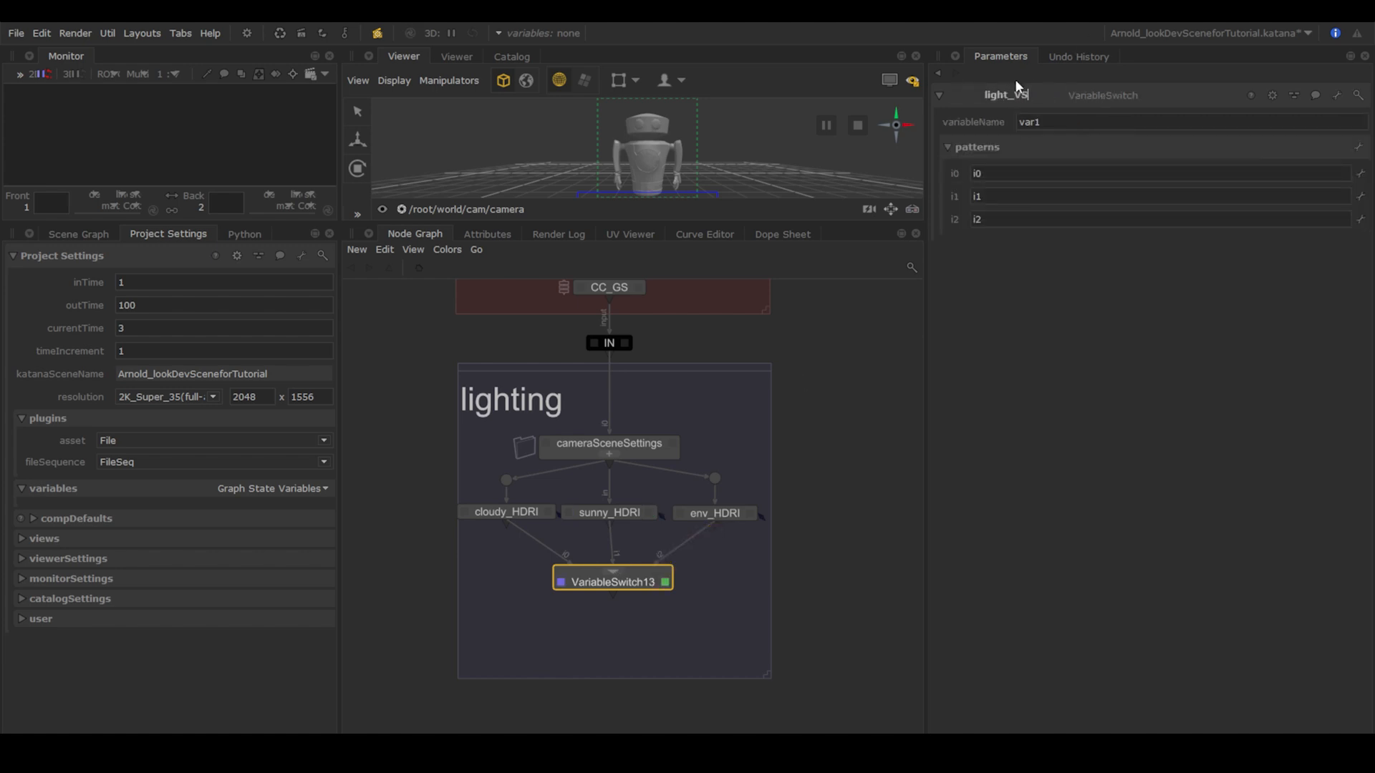
{"action": "key", "text": "Return"}
{"action": "left_click_drag", "start_coordinate": [1047, 122], "coordinate": [992, 124]}
{"action": "type", "text": "light"}
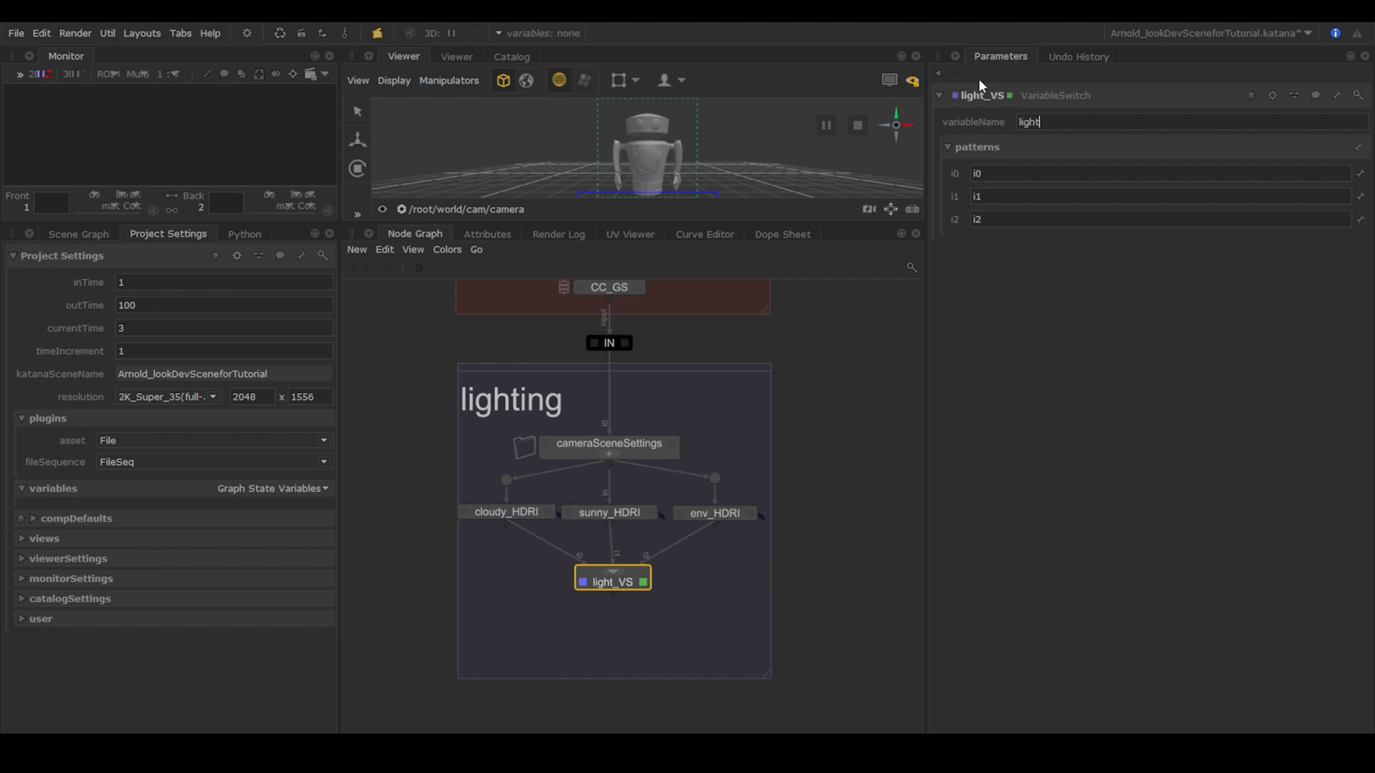
Step: Rename the three patterns of light_VS as cloudy, sunny and env, in input order
{"action": "left_click", "coordinate": [1360, 174]}
{"action": "left_click", "coordinate": [1273, 193]}
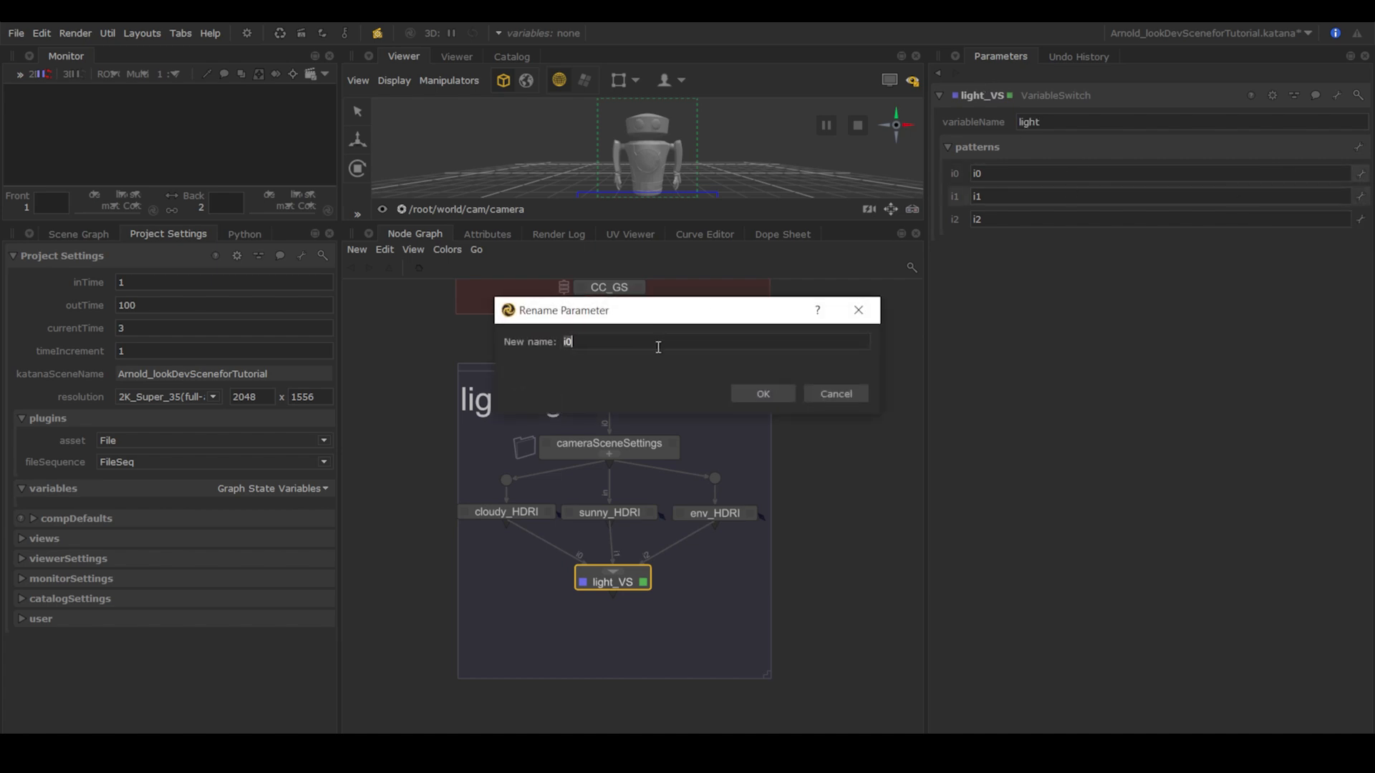
{"action": "key", "text": "Return"}
{"action": "left_click", "coordinate": [1360, 196]}
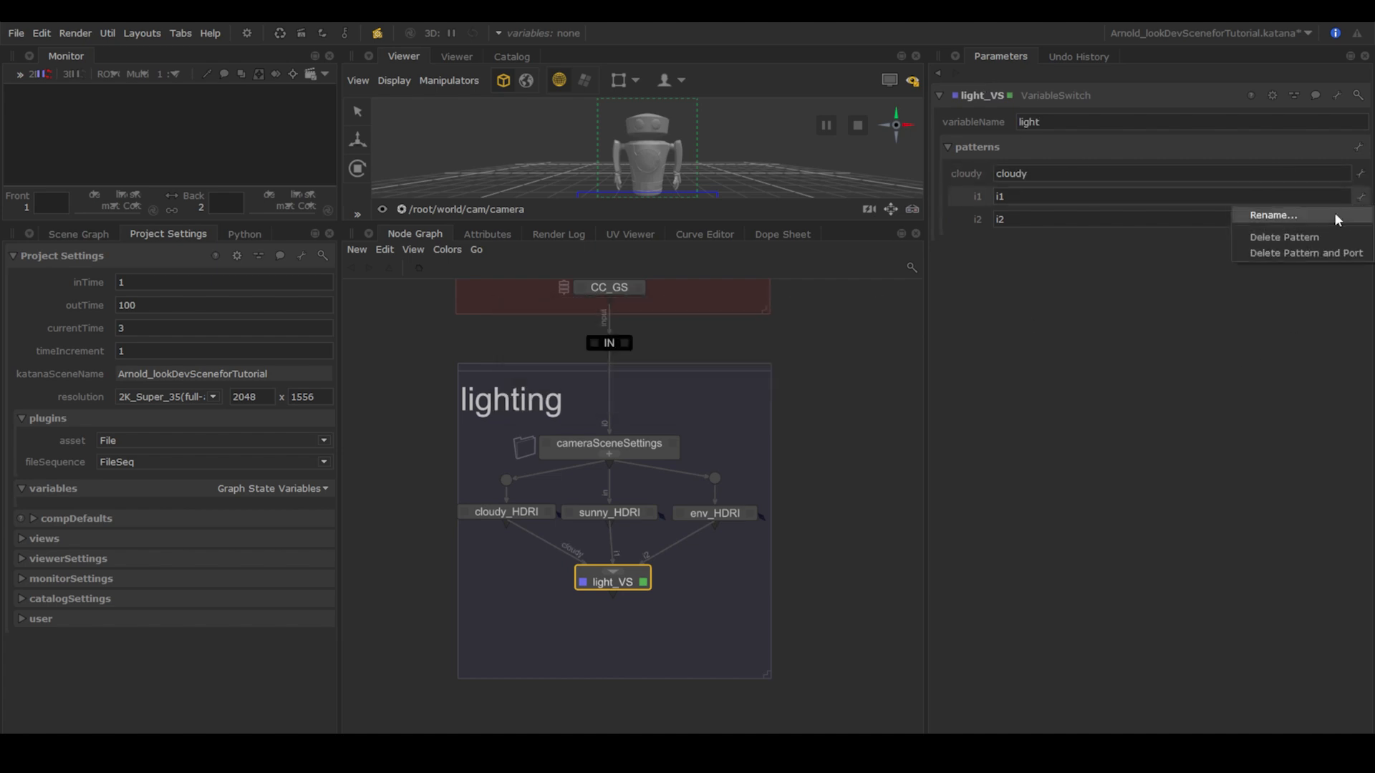
{"action": "left_click", "coordinate": [1289, 215]}
{"action": "left_click", "coordinate": [789, 398]}
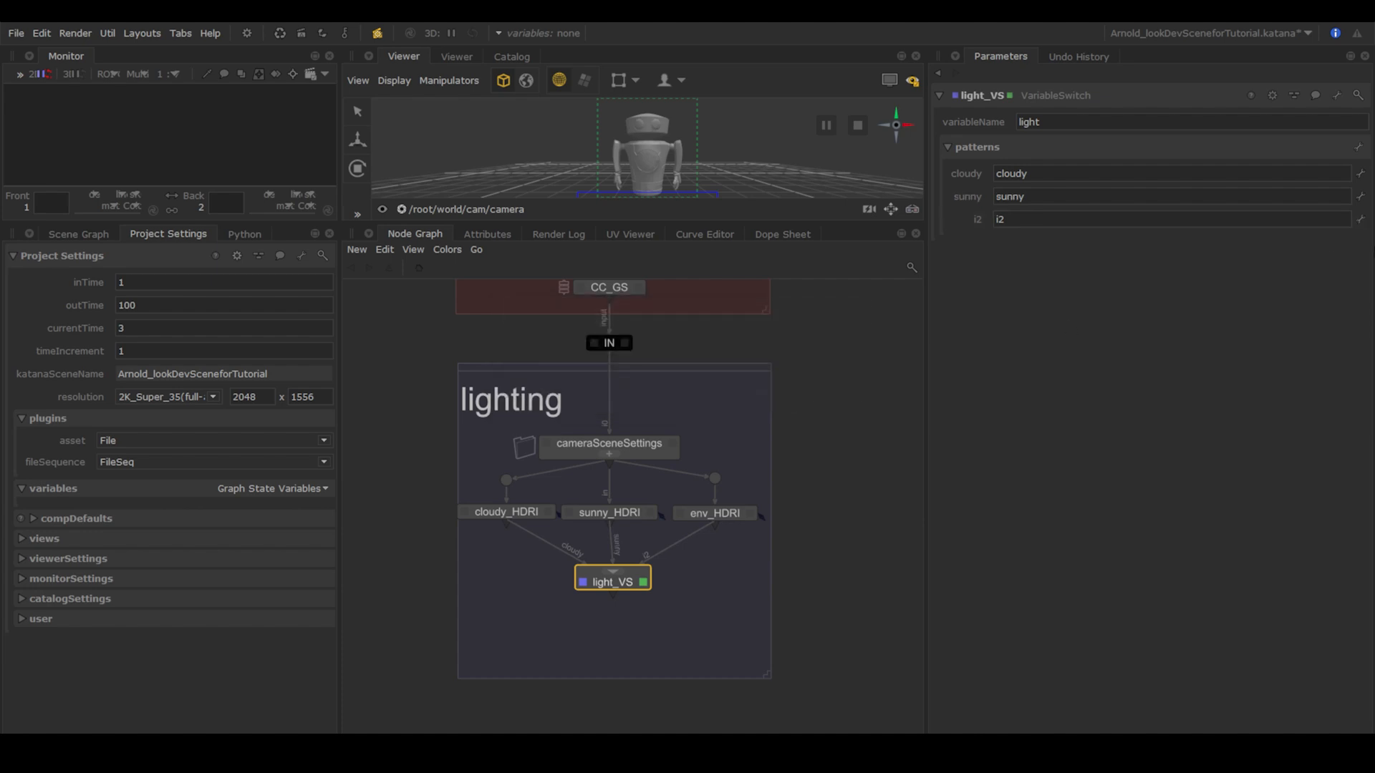
{"action": "left_click", "coordinate": [1360, 219]}
{"action": "left_click", "coordinate": [1279, 232]}
{"action": "key", "text": "Return"}
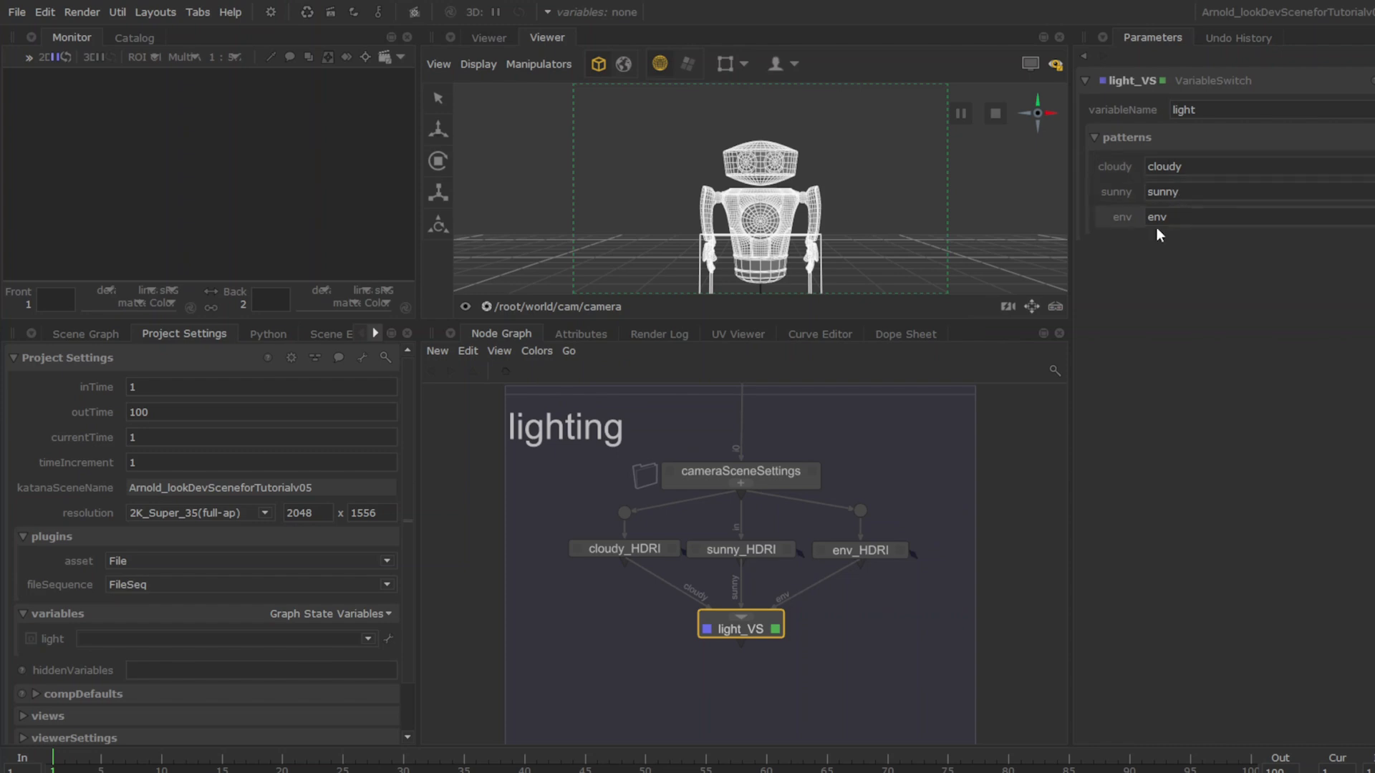
Step: Enter cloudy, sunny and env one after another as values of the light variable in the project settings
{"action": "left_click", "coordinate": [93, 641]}
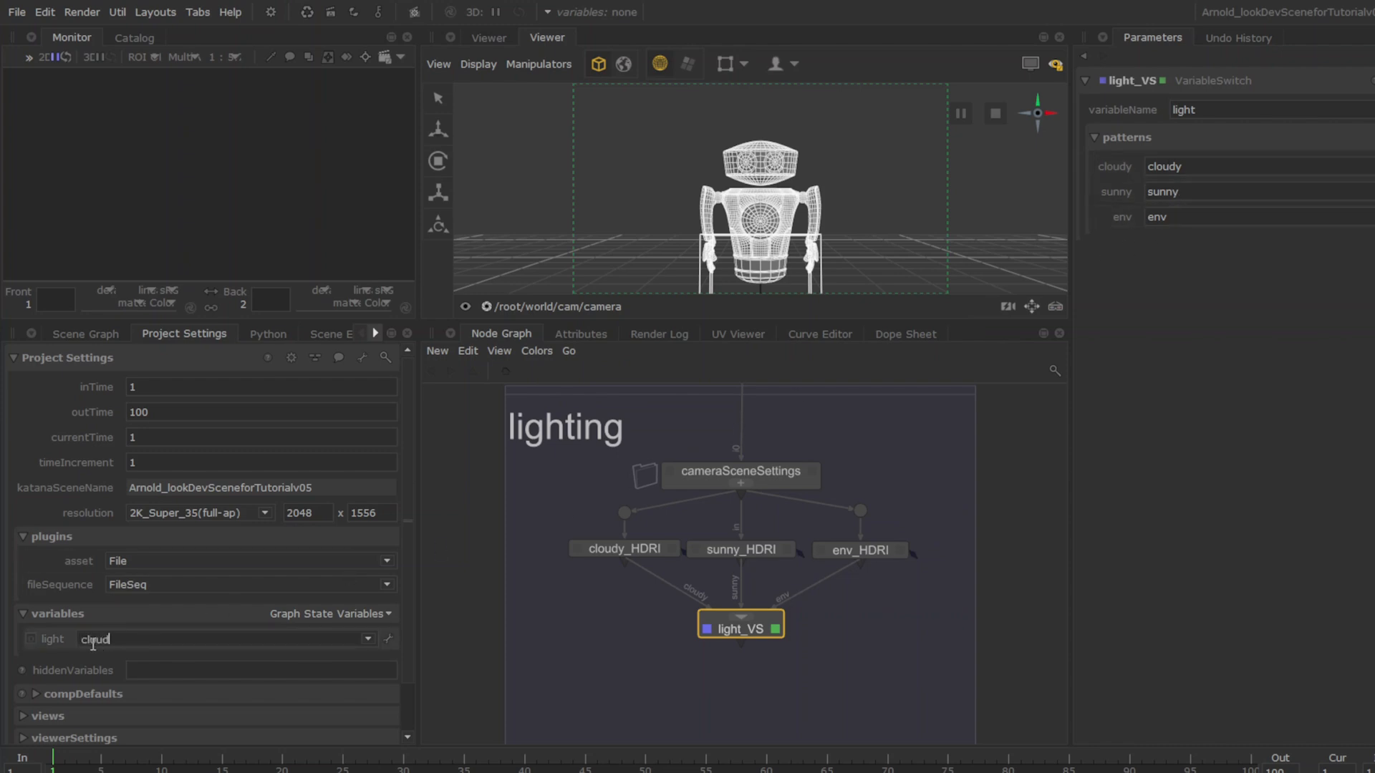
{"action": "key", "text": "Return"}
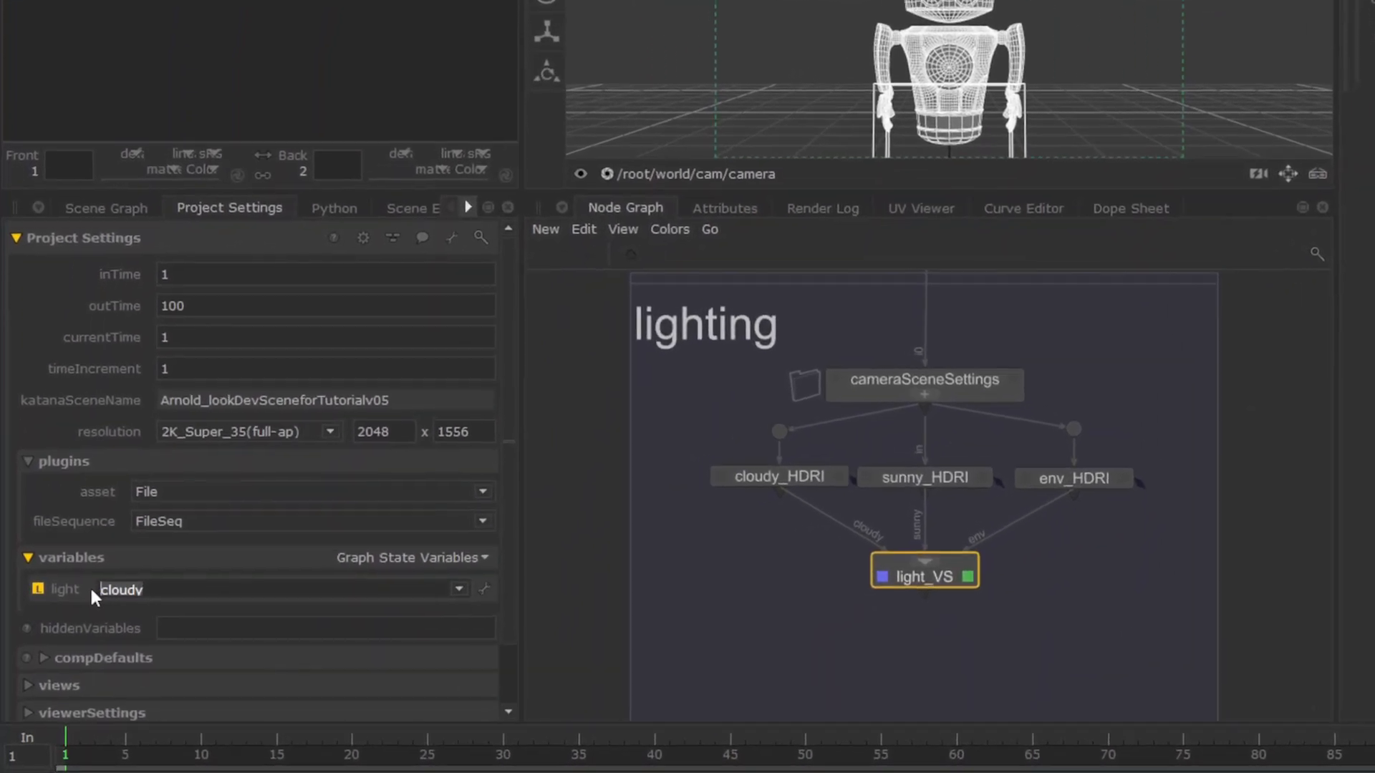
{"action": "type", "text": "sunny"}
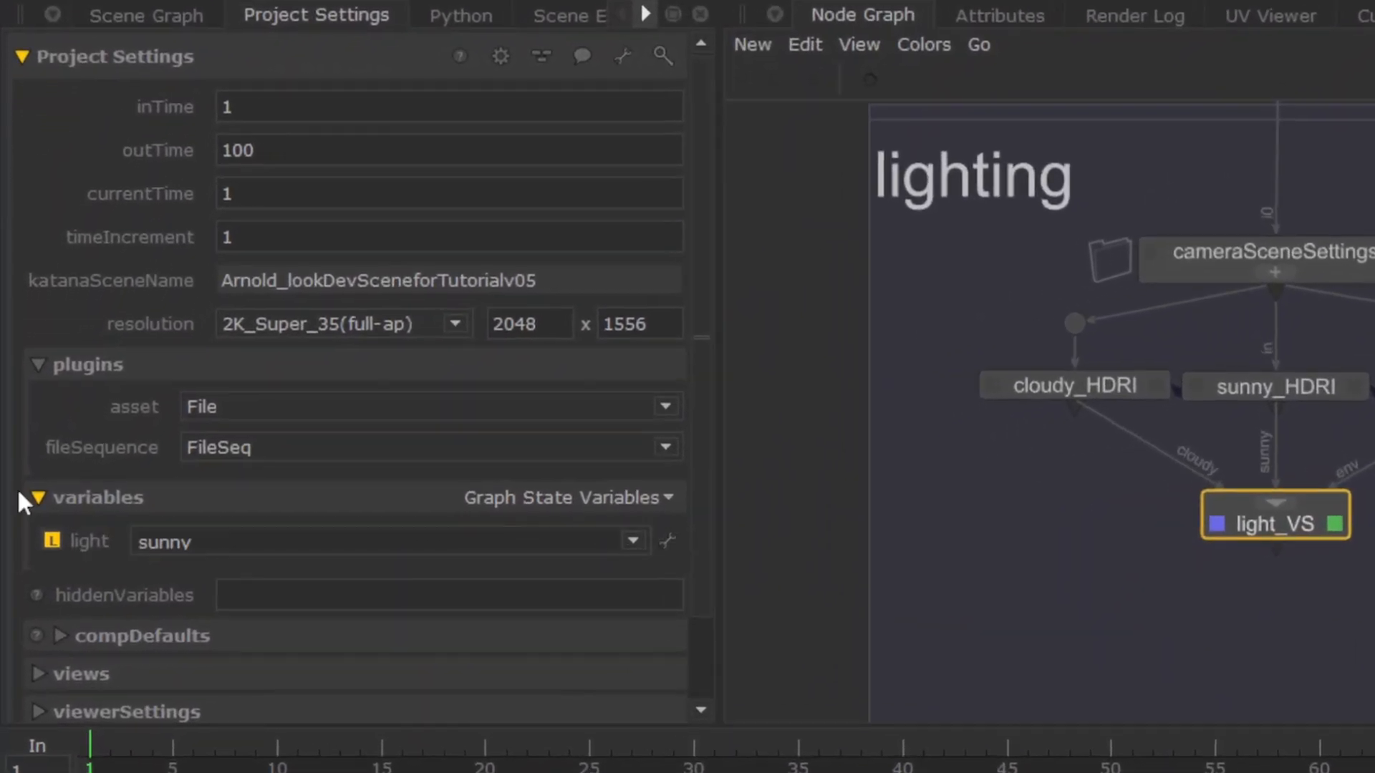
{"action": "double_click", "coordinate": [123, 548]}
{"action": "type", "text": "env"}
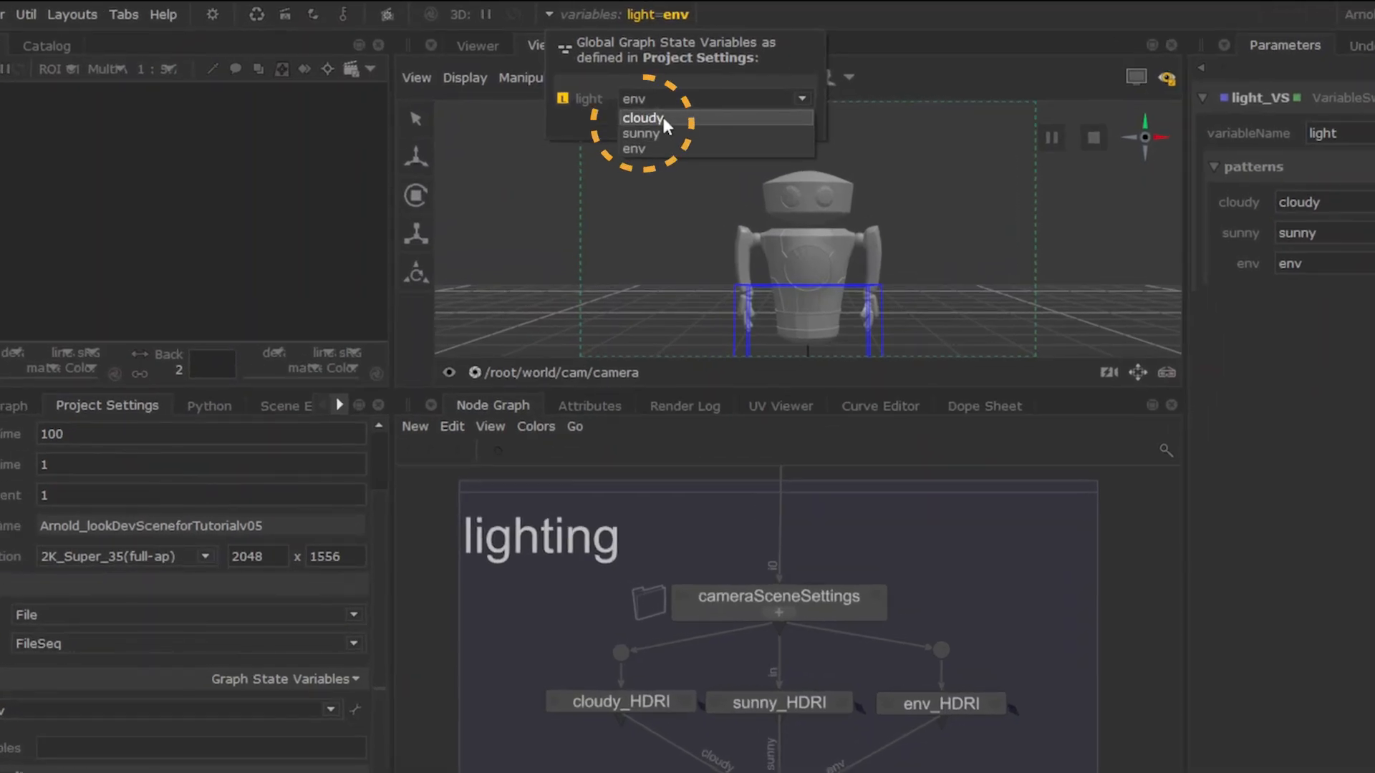
Step: Switch the global light variable through its stored values cloudy, sunny and env
{"action": "left_click", "coordinate": [663, 117]}
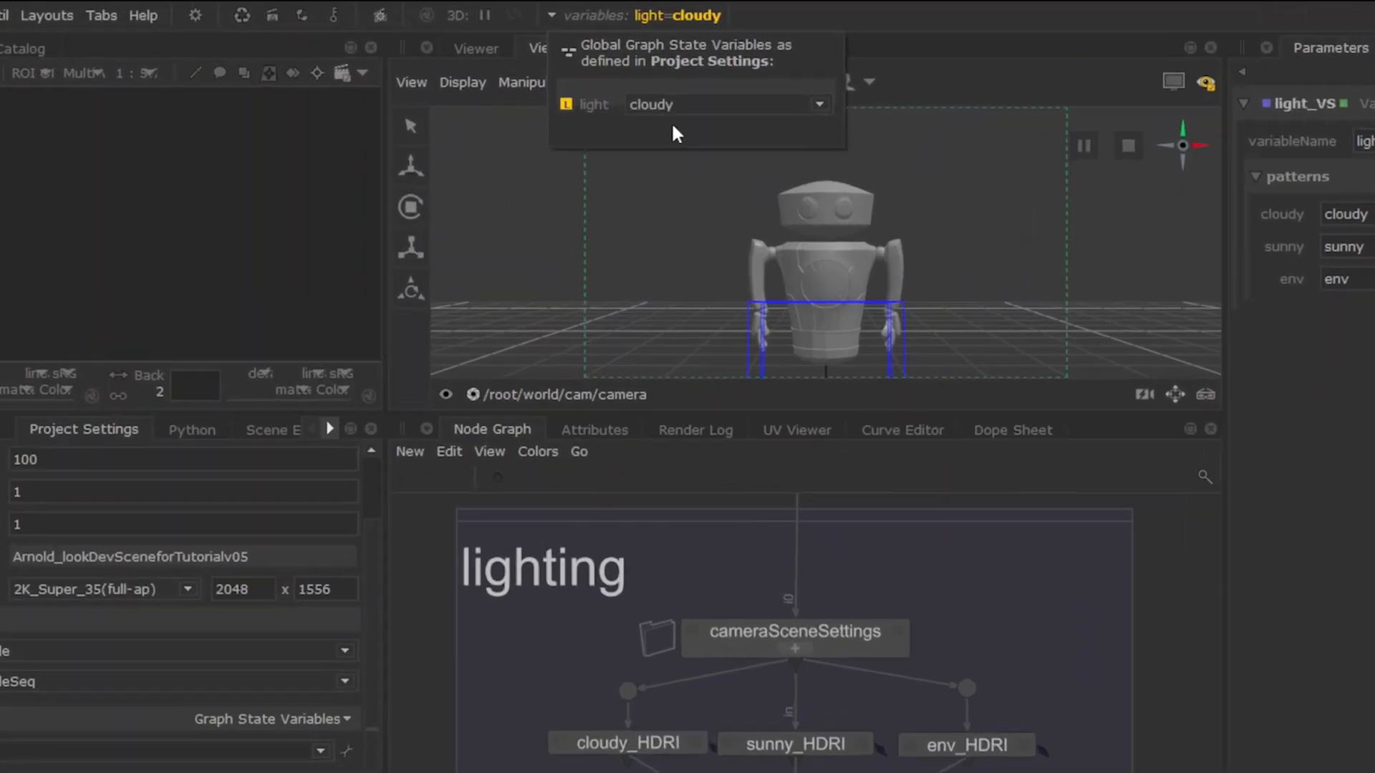
{"action": "left_click", "coordinate": [677, 106]}
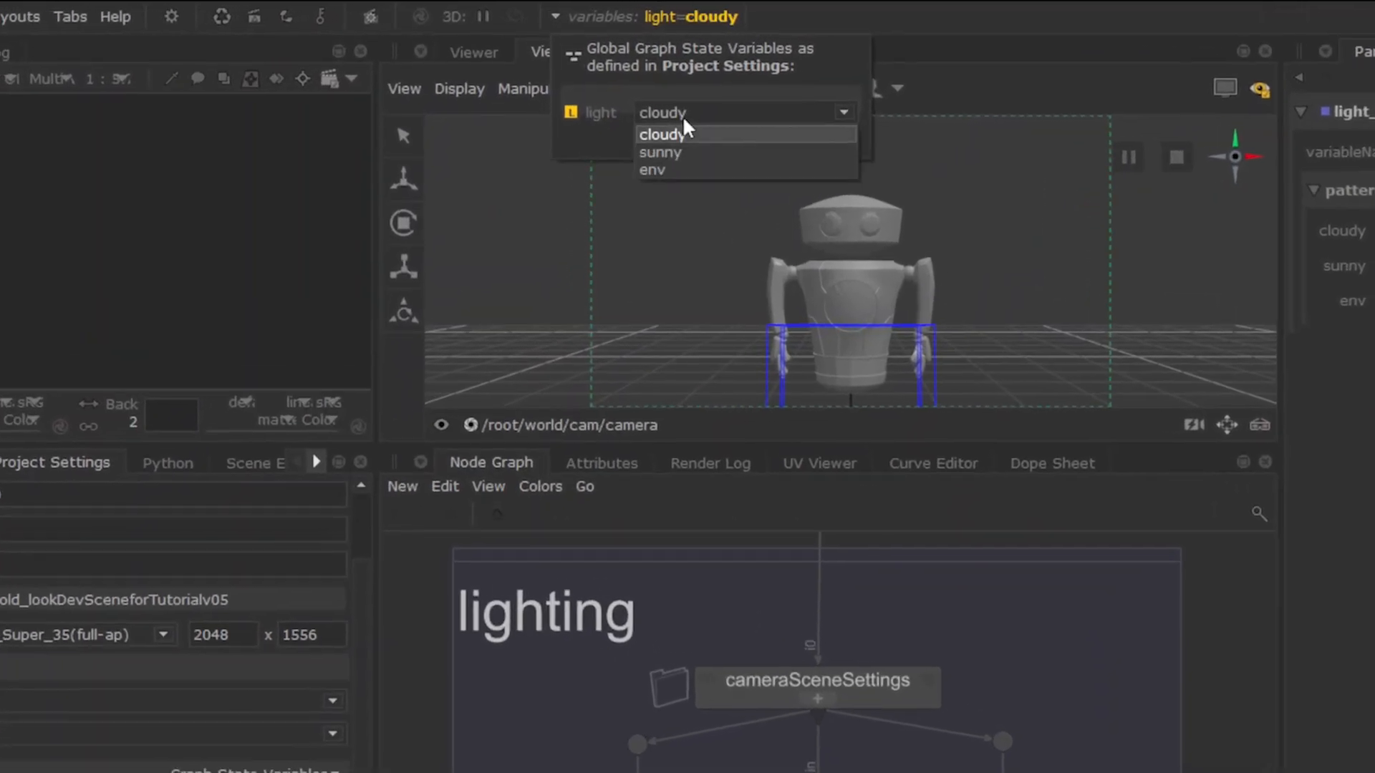
{"action": "left_click", "coordinate": [699, 141]}
{"action": "left_click", "coordinate": [684, 105]}
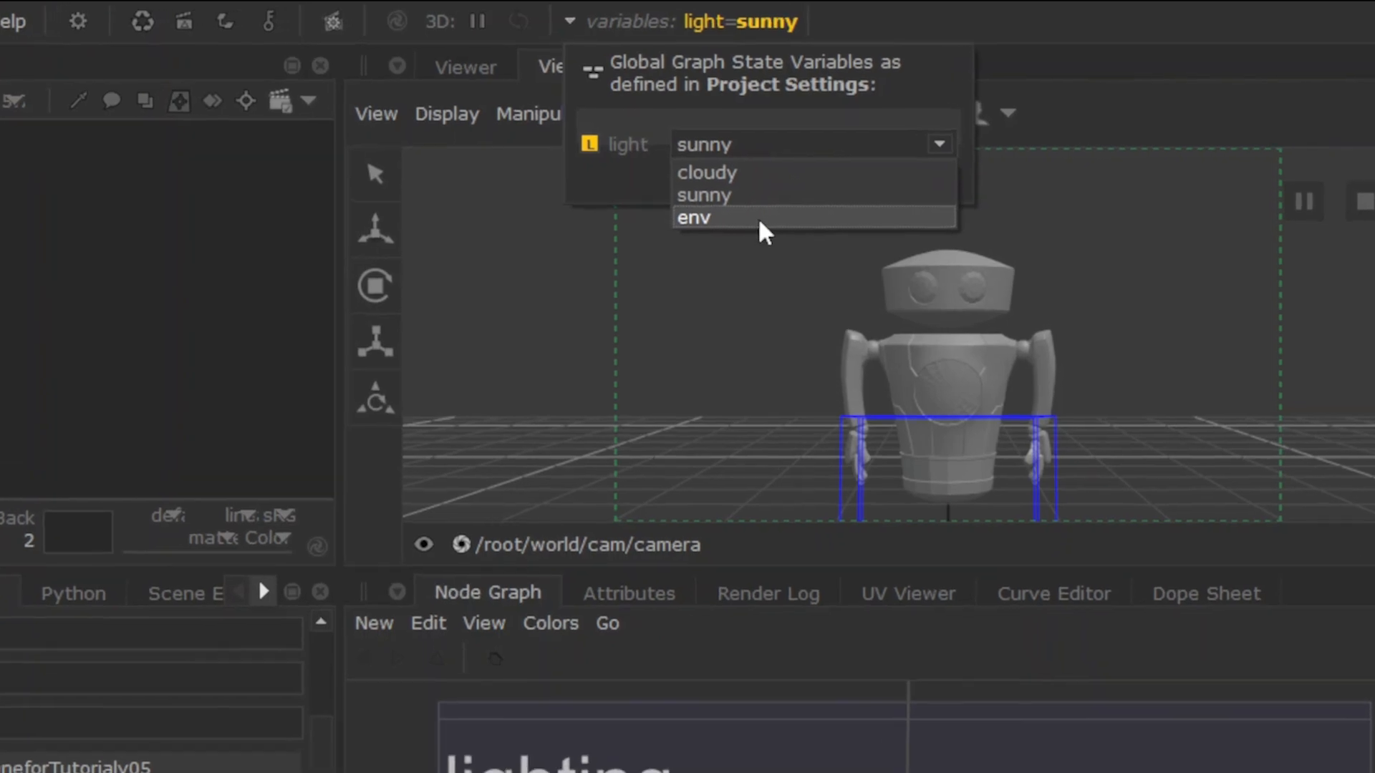
{"action": "left_click", "coordinate": [748, 208]}
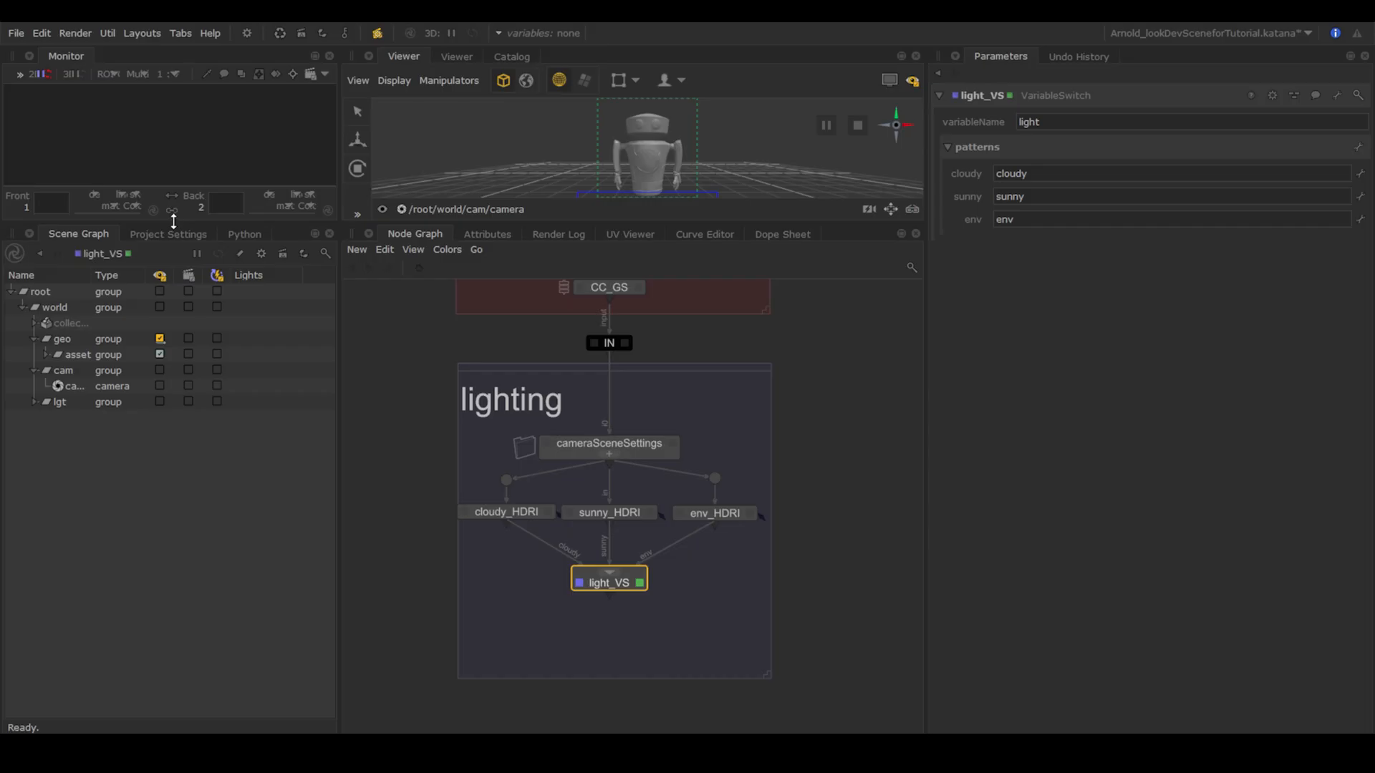
Step: Add a graph state variable in the project settings and rename it as light
{"action": "left_click", "coordinate": [174, 230]}
{"action": "left_click", "coordinate": [12, 256]}
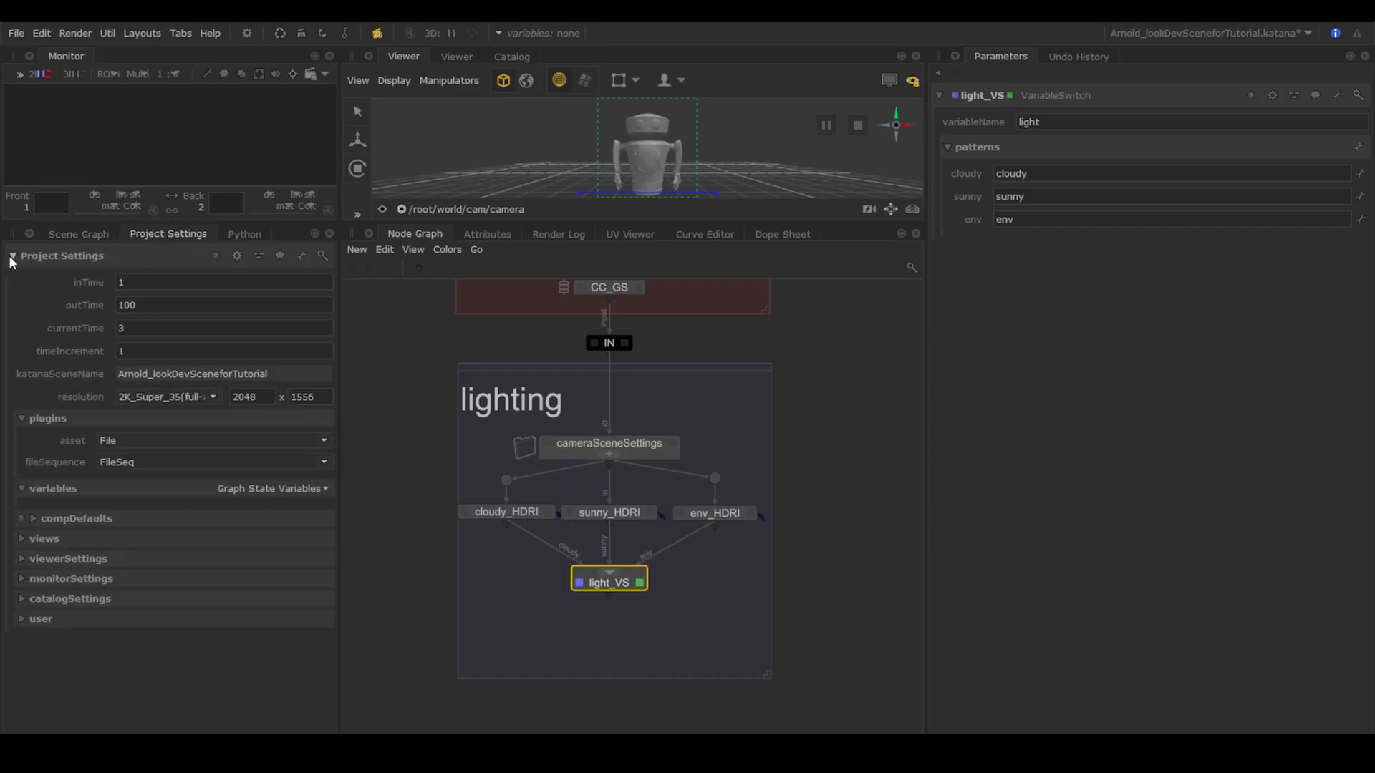
{"action": "left_click", "coordinate": [252, 490]}
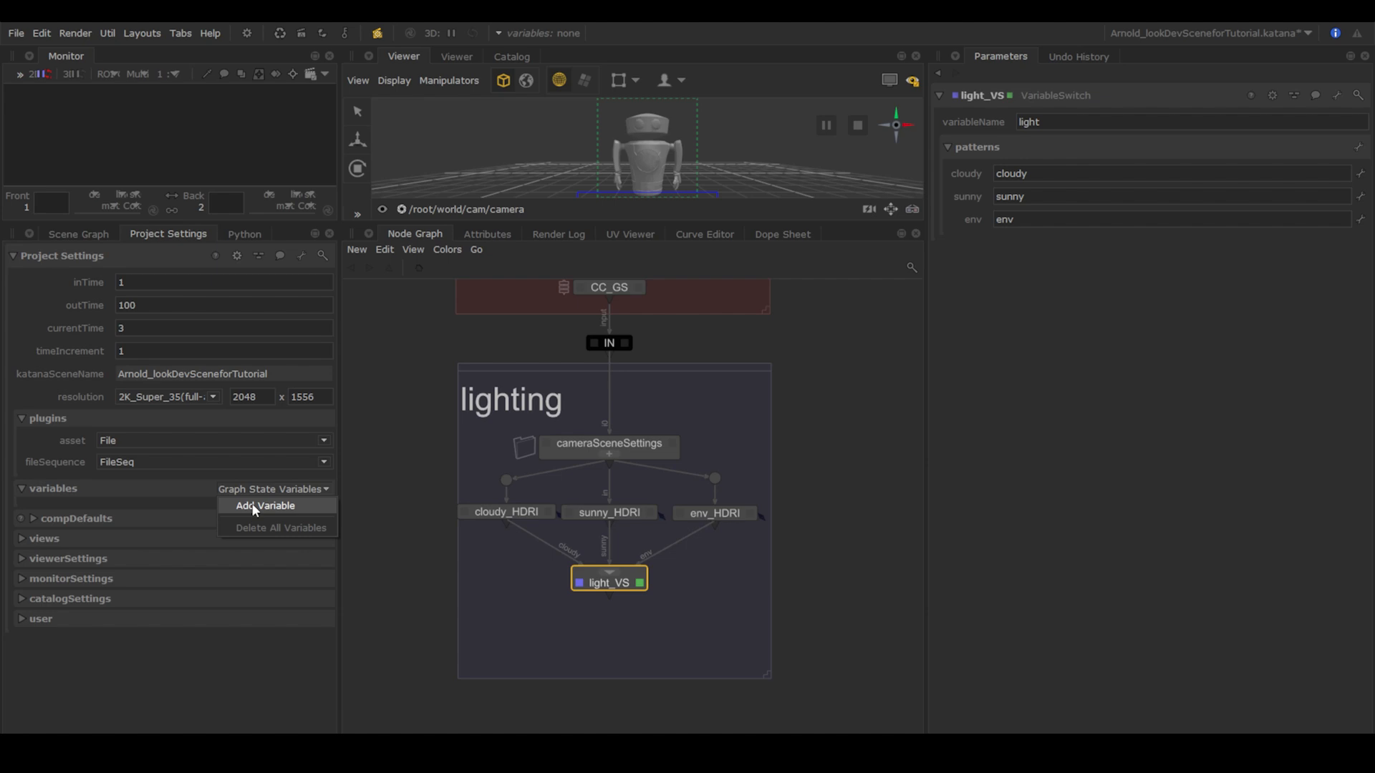
{"action": "left_click", "coordinate": [254, 507]}
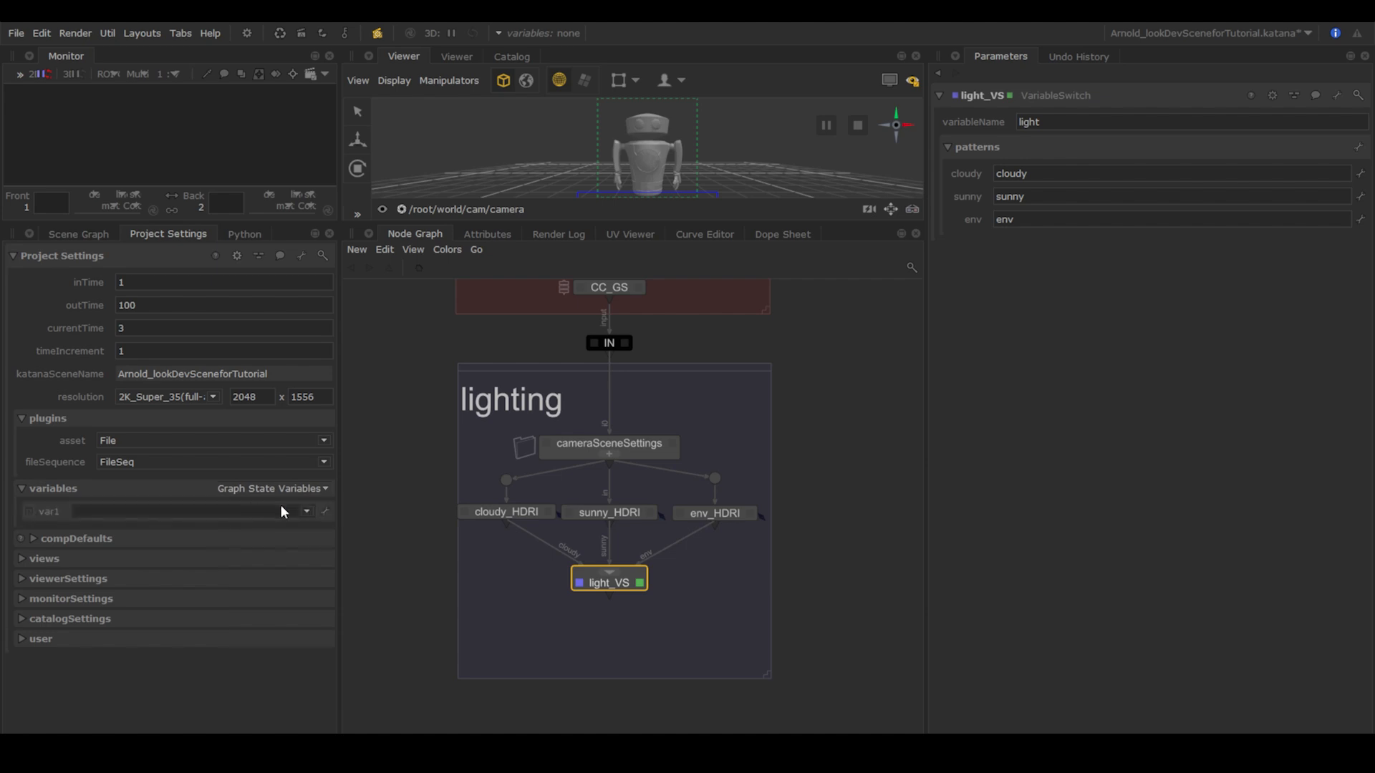
{"action": "left_click", "coordinate": [324, 511]}
{"action": "left_click", "coordinate": [334, 530]}
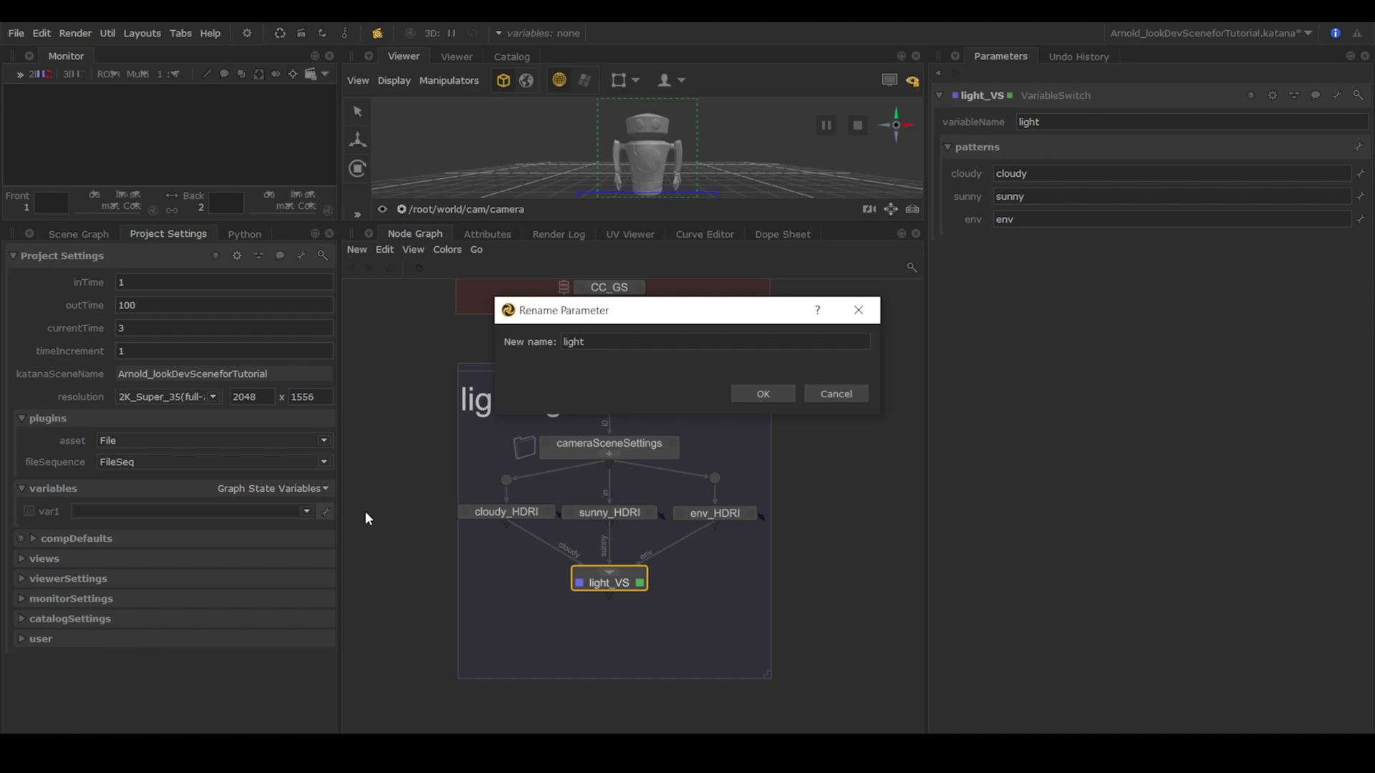
{"action": "left_click", "coordinate": [764, 394]}
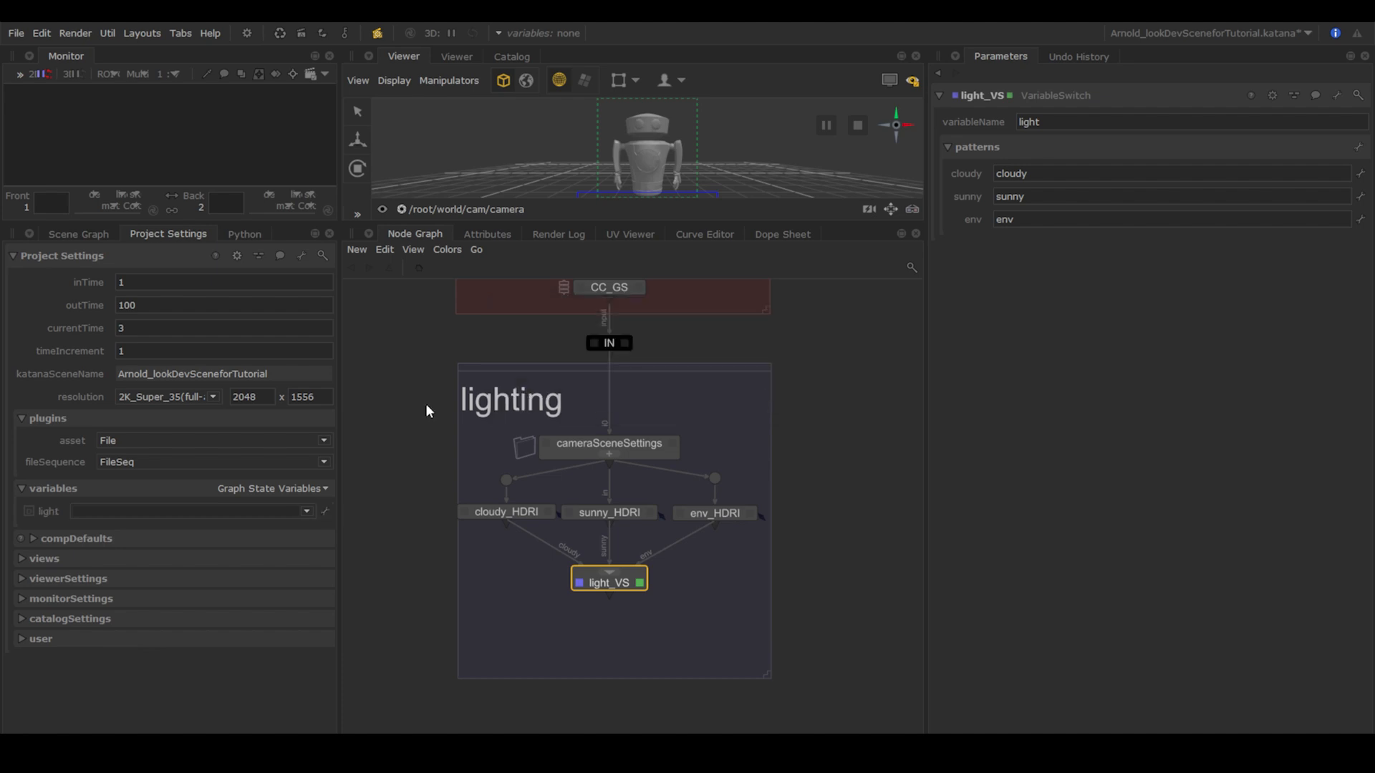
Step: Give the new light variable the values cloudy, sunny and env, entering each in turn
{"action": "left_click", "coordinate": [142, 513]}
{"action": "type", "text": "cloudy"}
{"action": "key", "text": "Return"}
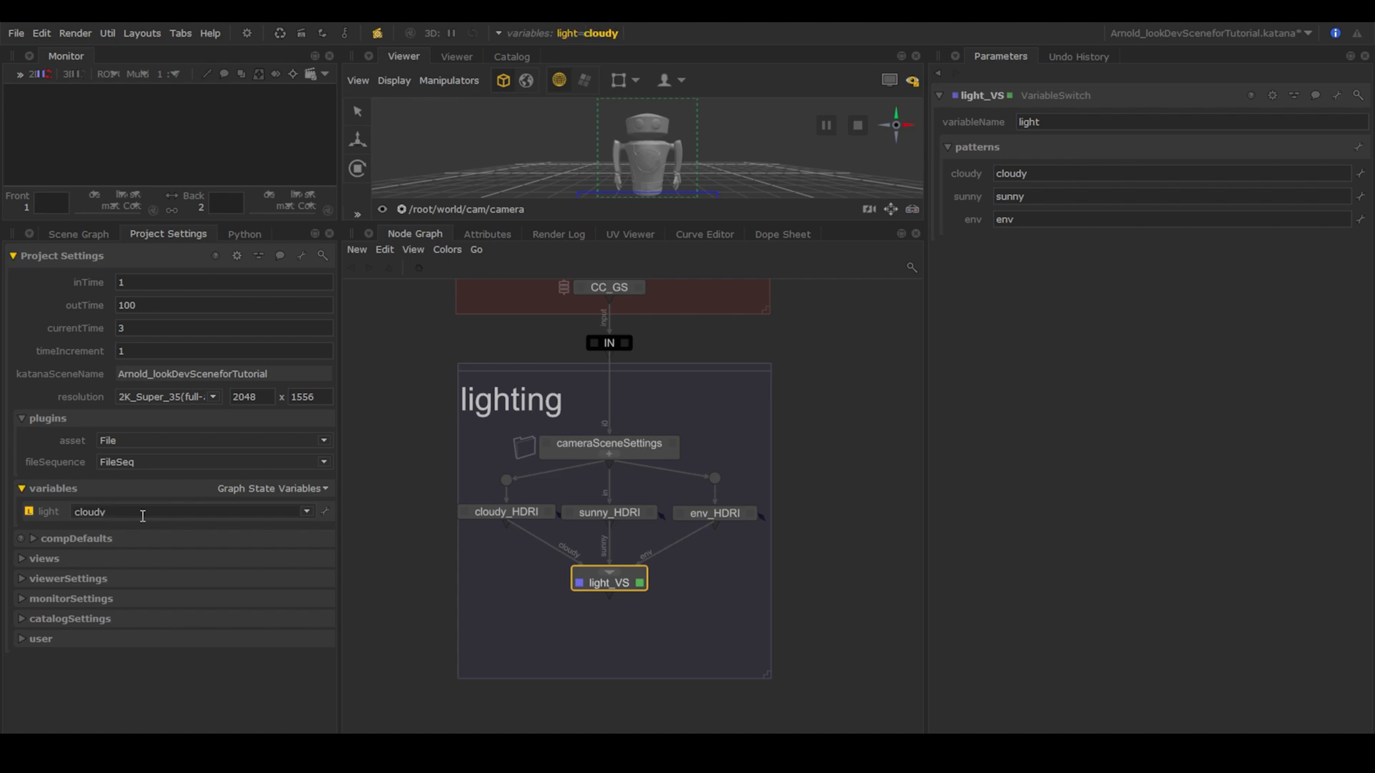
{"action": "left_click_drag", "start_coordinate": [143, 514], "coordinate": [51, 501]}
{"action": "type", "text": "sunny"}
{"action": "key", "text": "Return"}
{"action": "type", "text": "env"}
Step: Test the global light variable by switching it to cloudy, to sunny and back to cloudy
{"action": "left_click", "coordinate": [579, 33]}
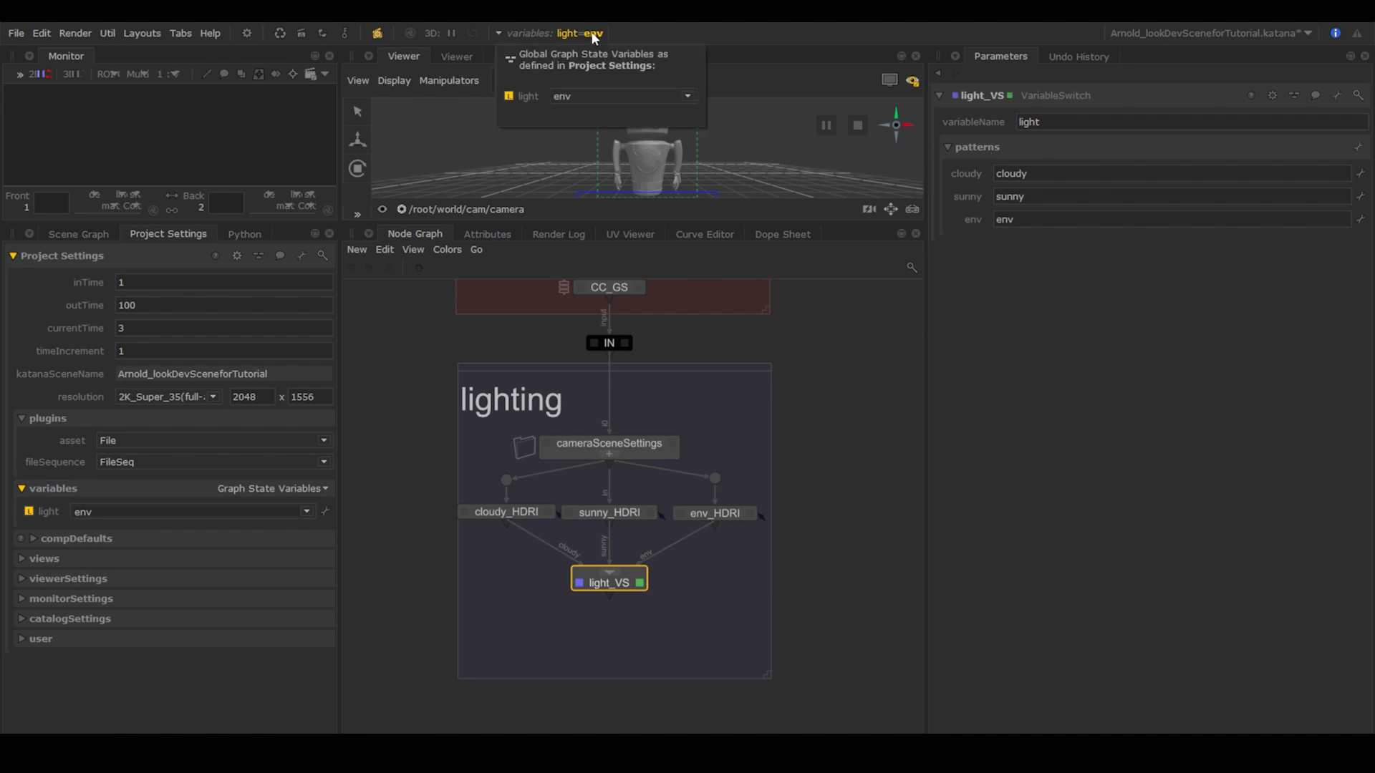
{"action": "left_click", "coordinate": [592, 95]}
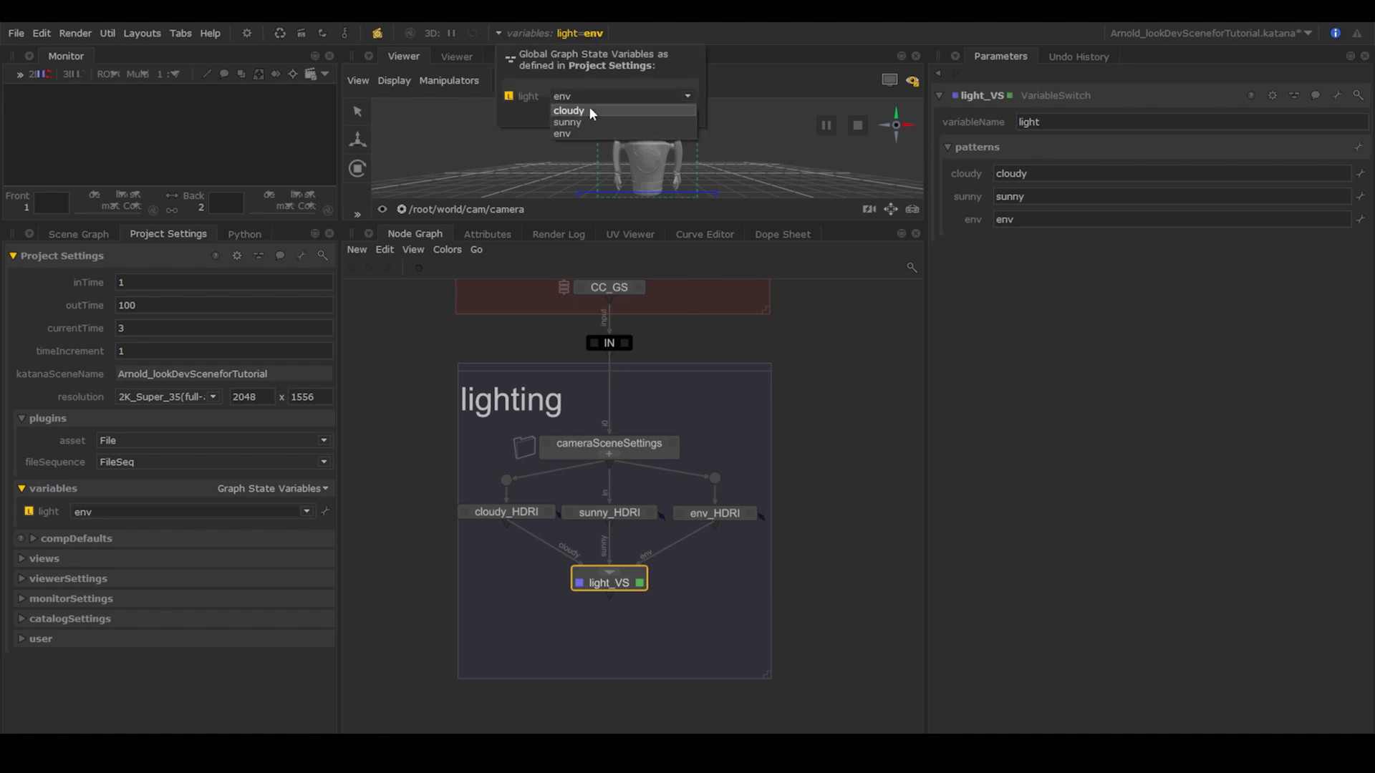
{"action": "left_click", "coordinate": [588, 106]}
{"action": "left_click", "coordinate": [587, 93]}
{"action": "left_click", "coordinate": [583, 122]}
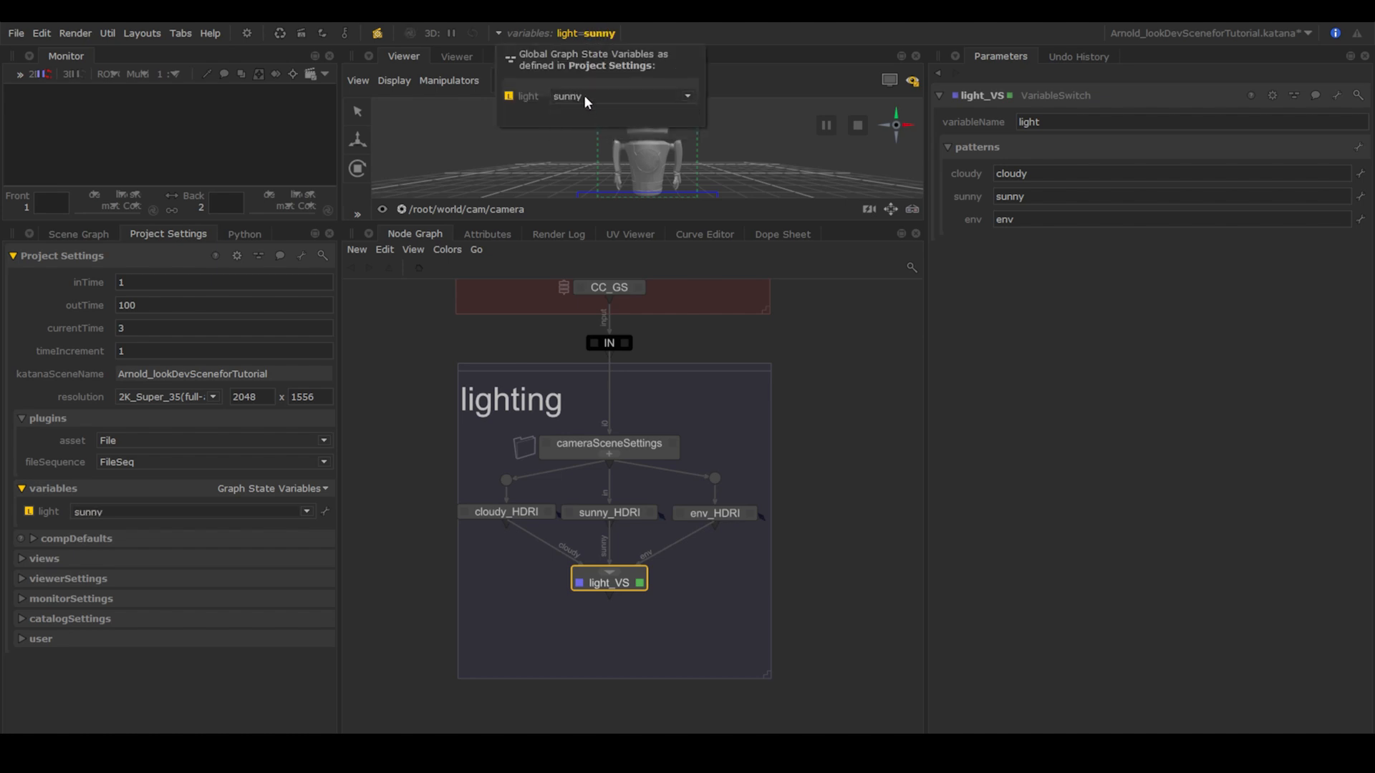
{"action": "left_click", "coordinate": [583, 94]}
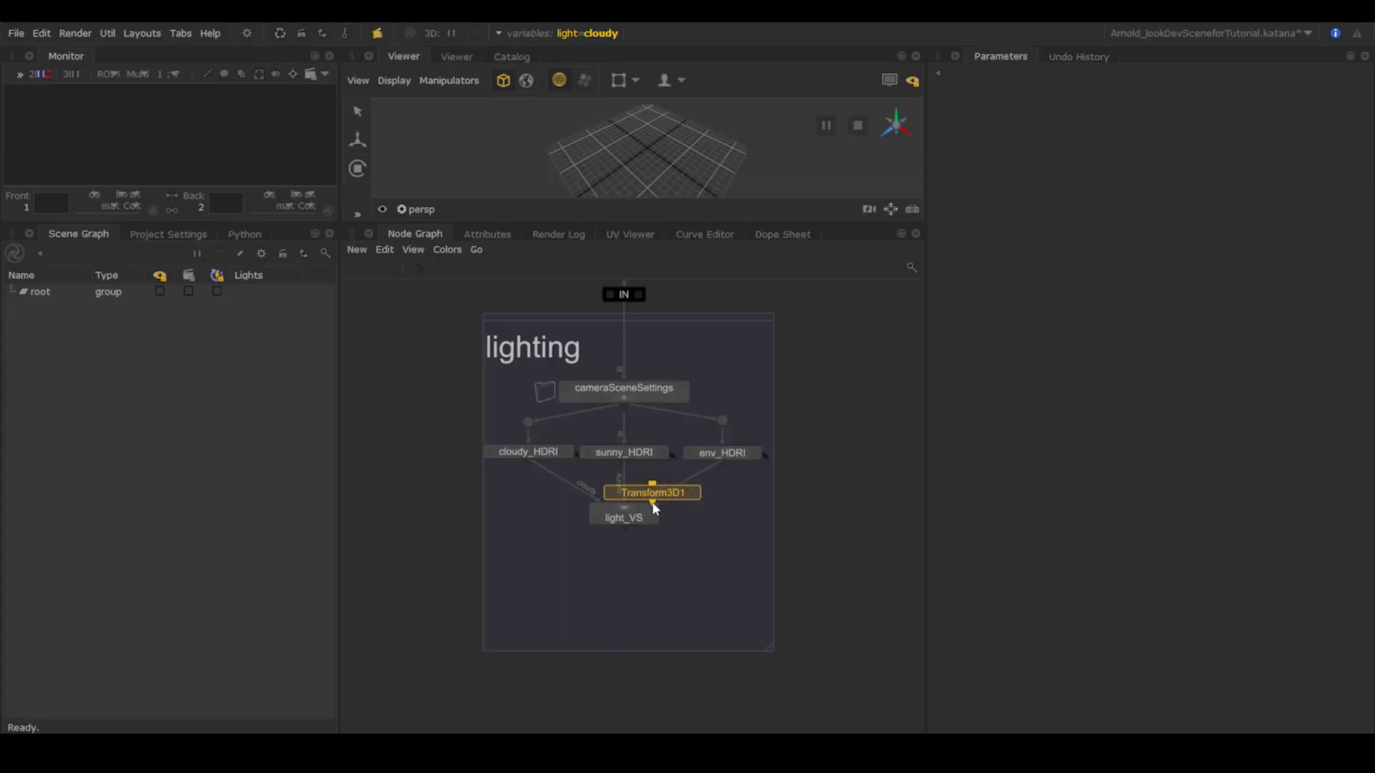
Step: Connect the new Transform3D node below light_VS and rename it as light_T3D
{"action": "left_click_drag", "start_coordinate": [654, 506], "coordinate": [625, 583]}
{"action": "double_click", "coordinate": [1023, 96]}
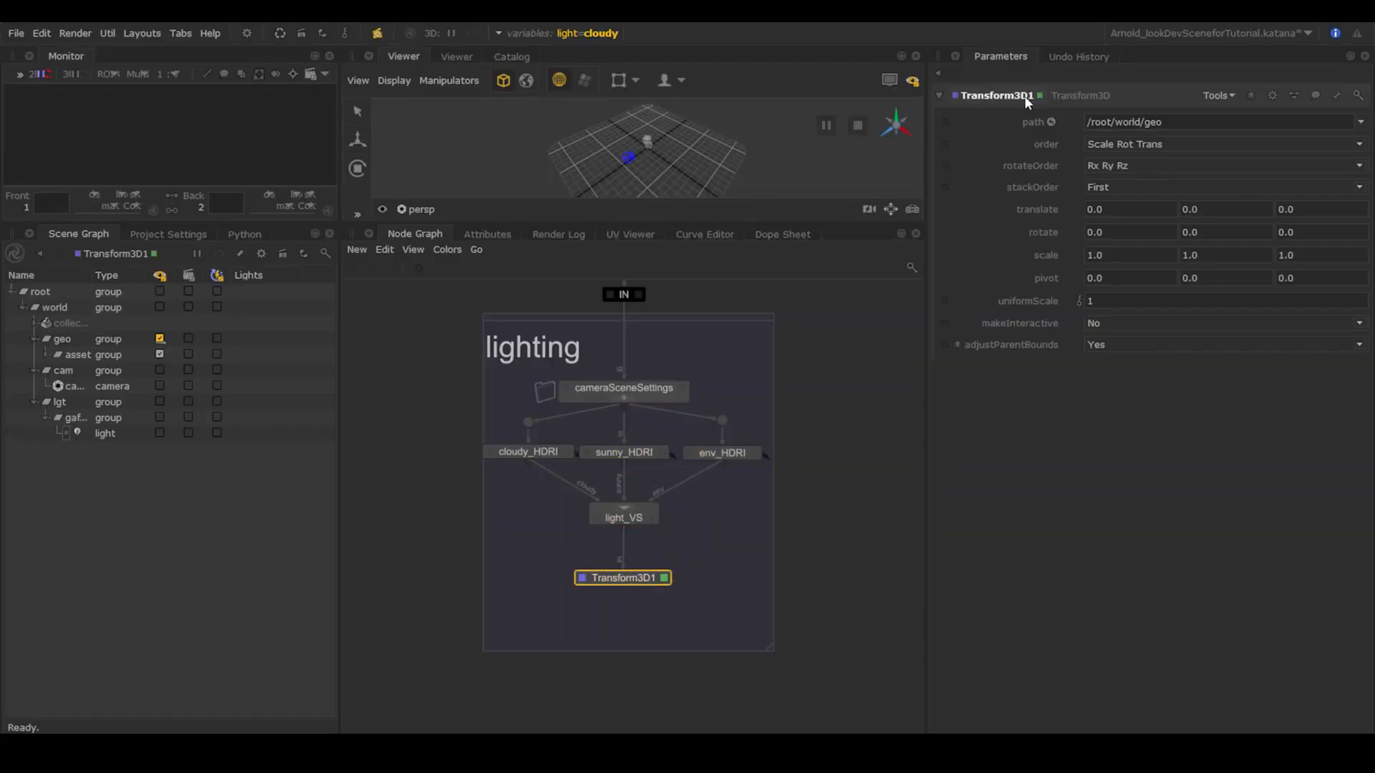
{"action": "type", "text": "light_T3D"}
{"action": "key", "text": "Return"}
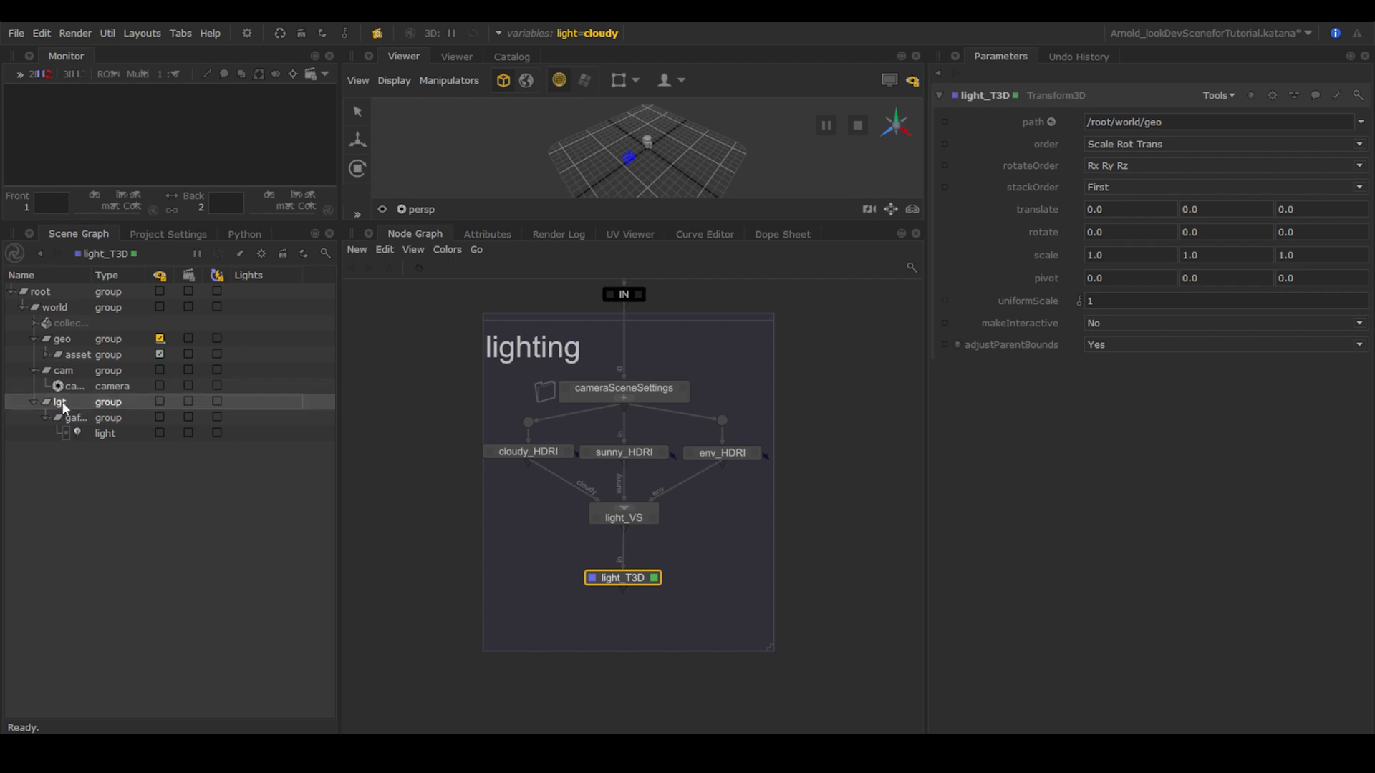
Step: Target light_T3D at /root/world/lgt and set its Y rotation to the expression ifelse(50<frame<100, frame*360/50, 0)
{"action": "left_click_drag", "start_coordinate": [62, 401], "coordinate": [1117, 120]}
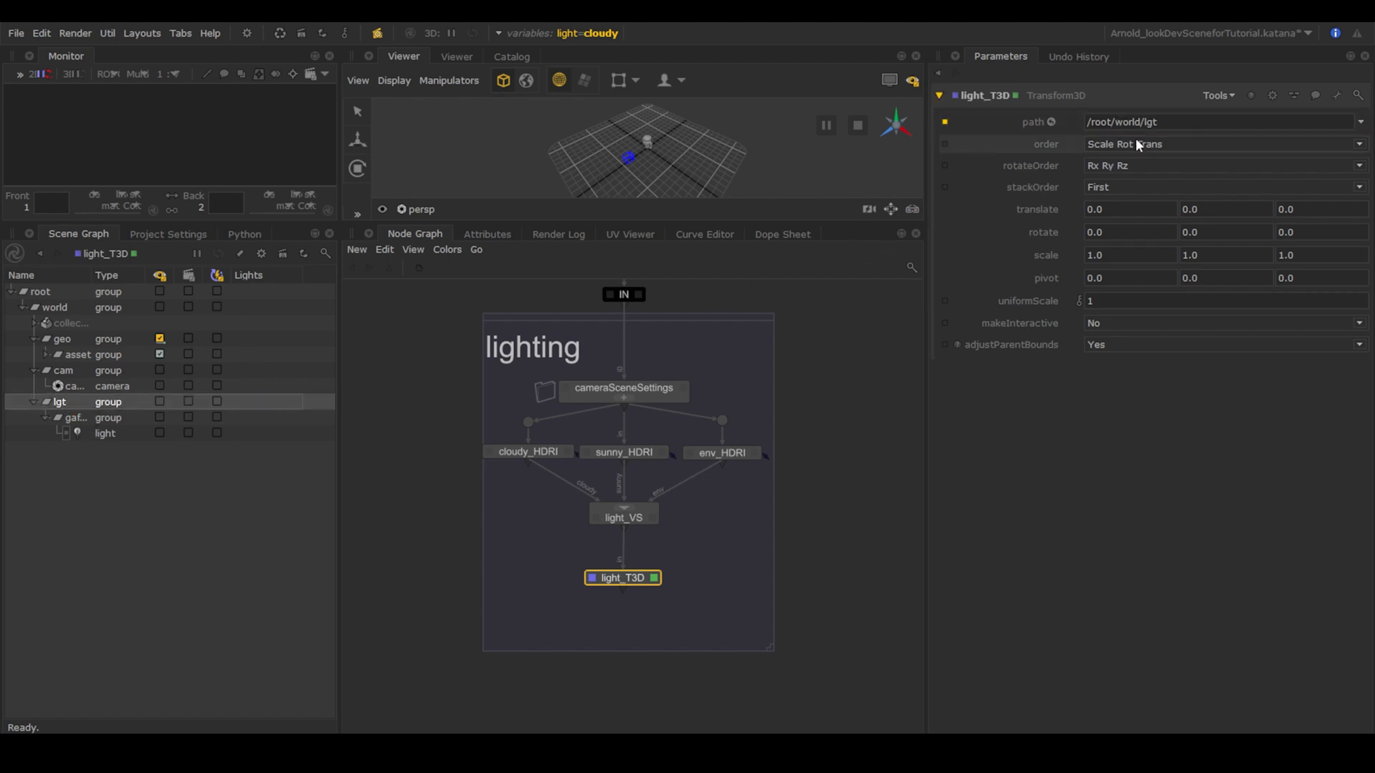
{"action": "right_click", "coordinate": [1208, 235]}
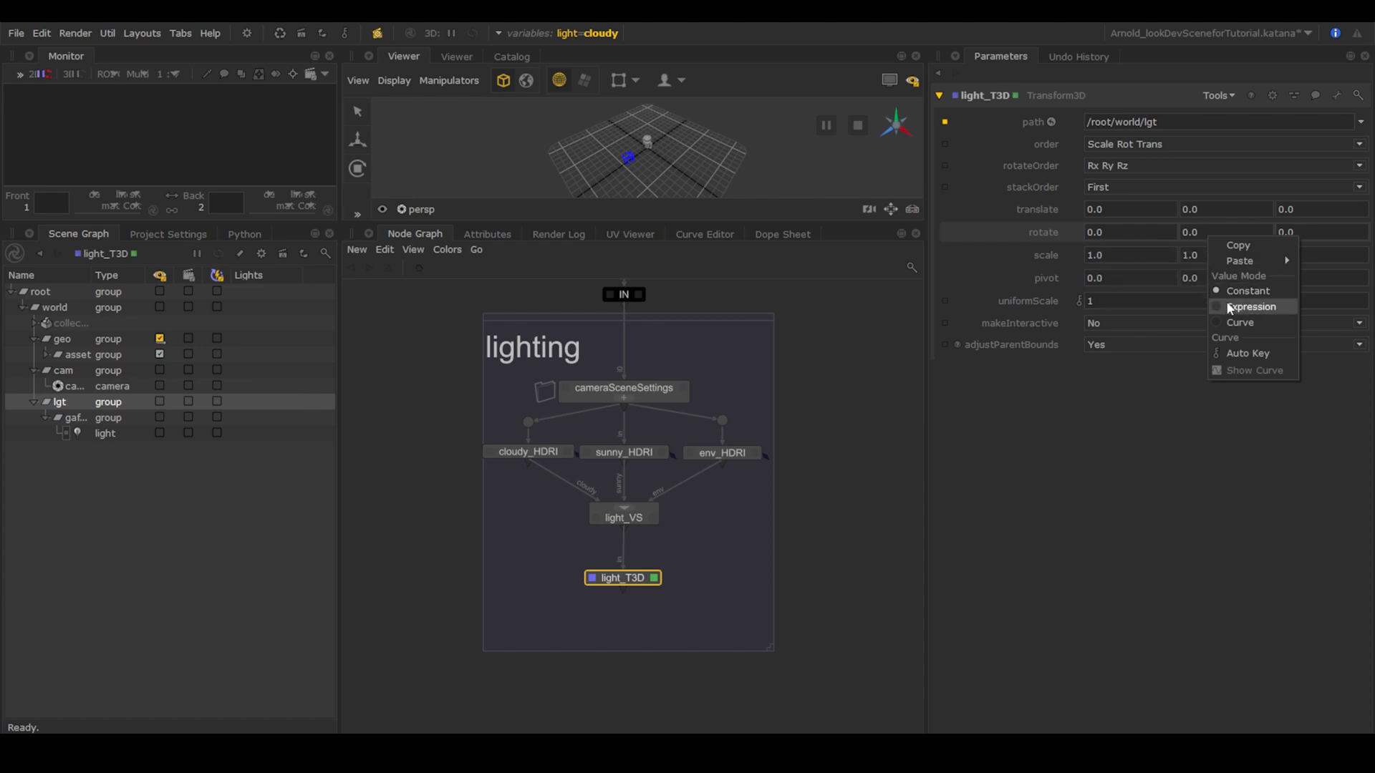
{"action": "left_click", "coordinate": [1229, 308]}
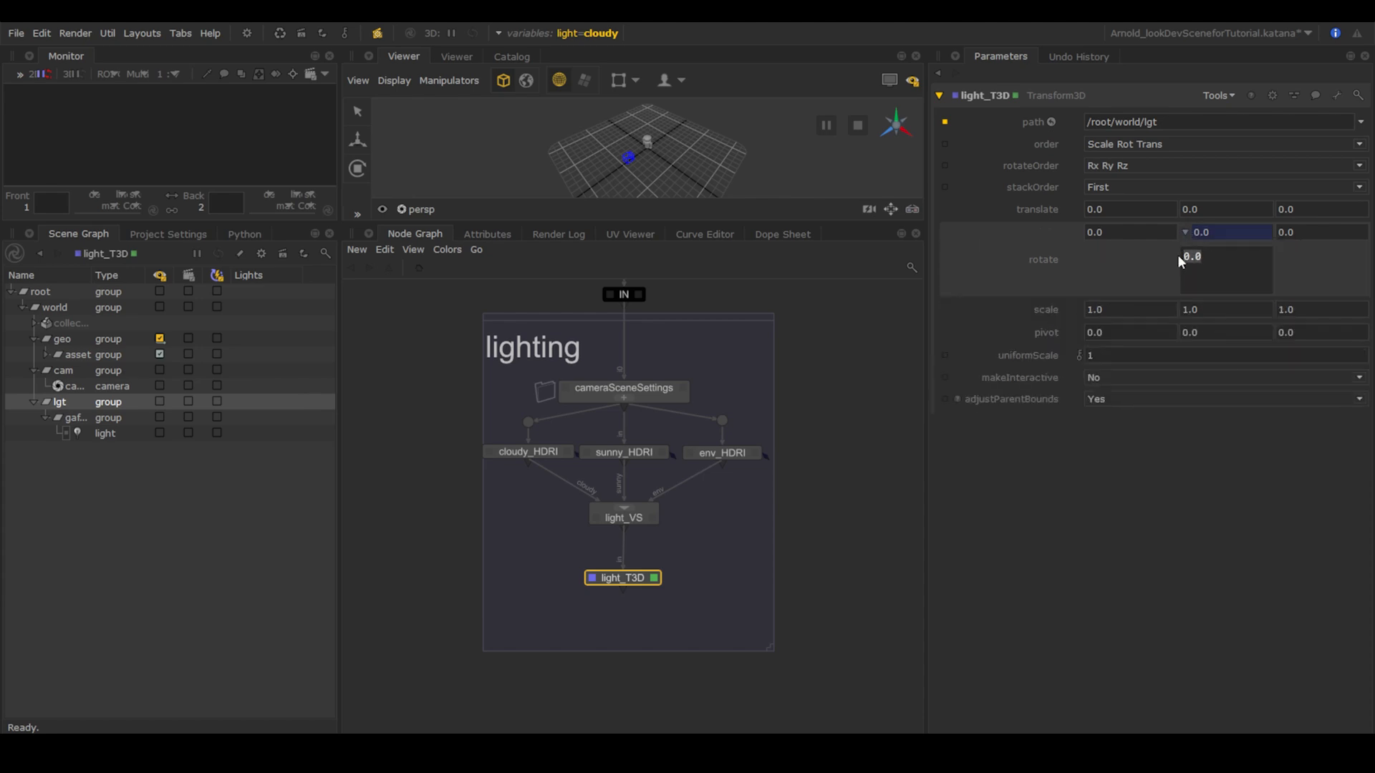
{"action": "type", "text": "ifelse(50<frame<100, frame*360/50, 0)"}
{"action": "right_click", "coordinate": [1233, 234]}
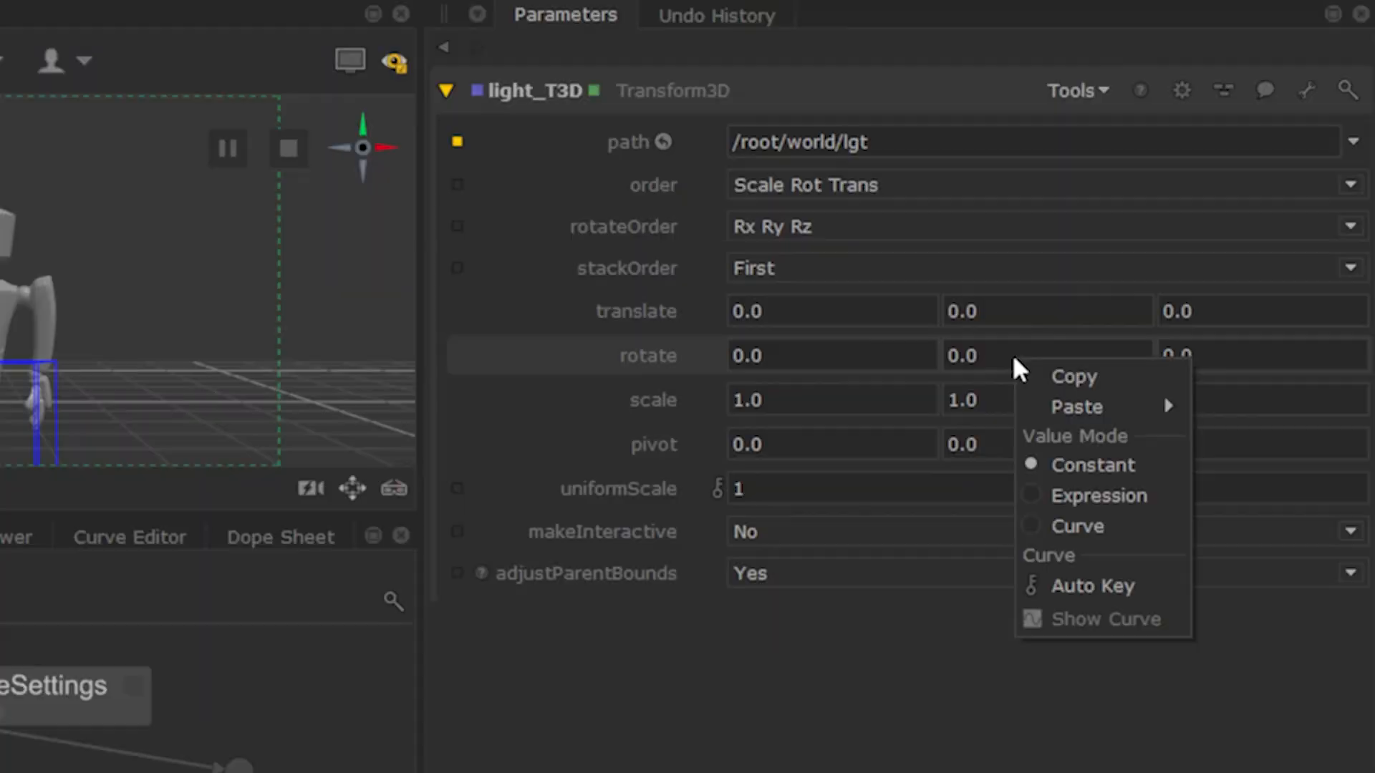
{"action": "left_click", "coordinate": [1266, 302]}
{"action": "triple_click", "coordinate": [1202, 255]}
{"action": "type", "text": "ifelse"}
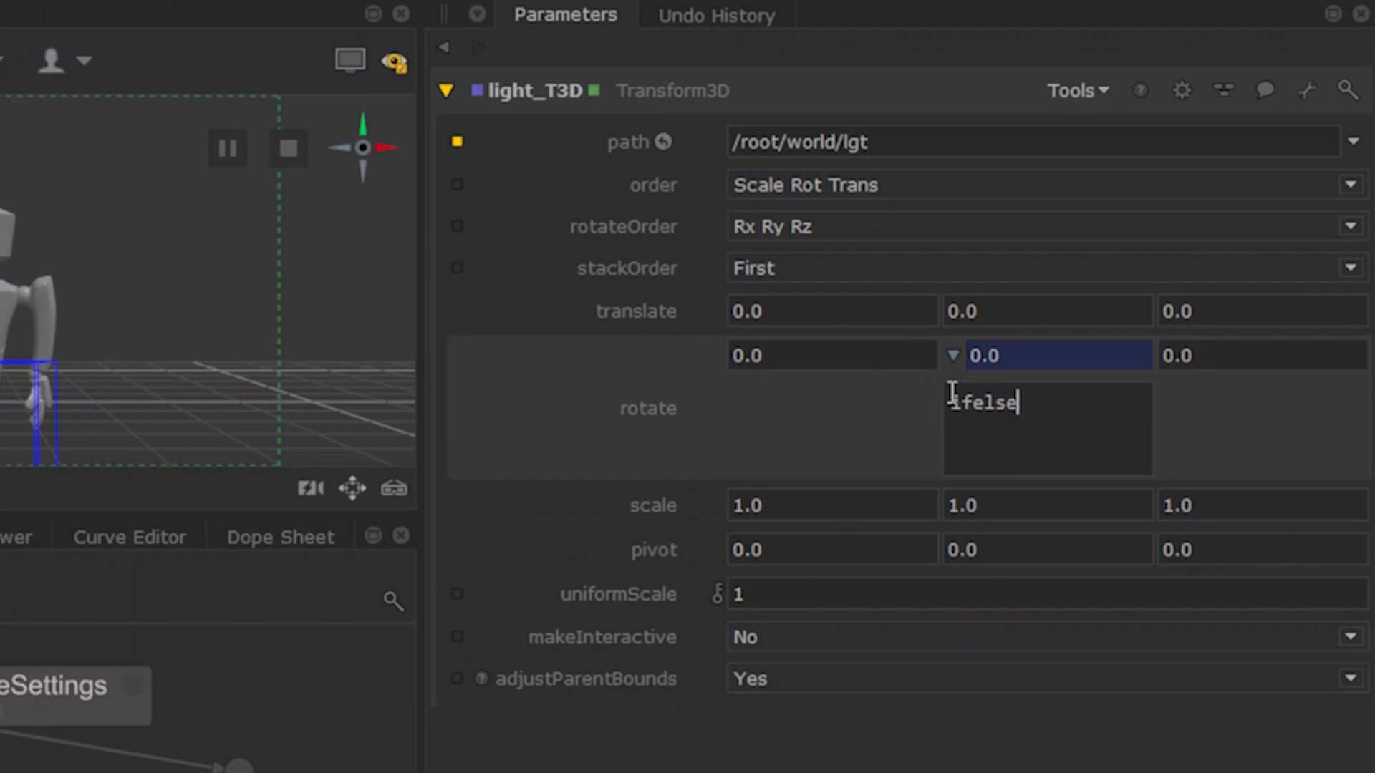
{"action": "type", "text": "(50<frame<100"}
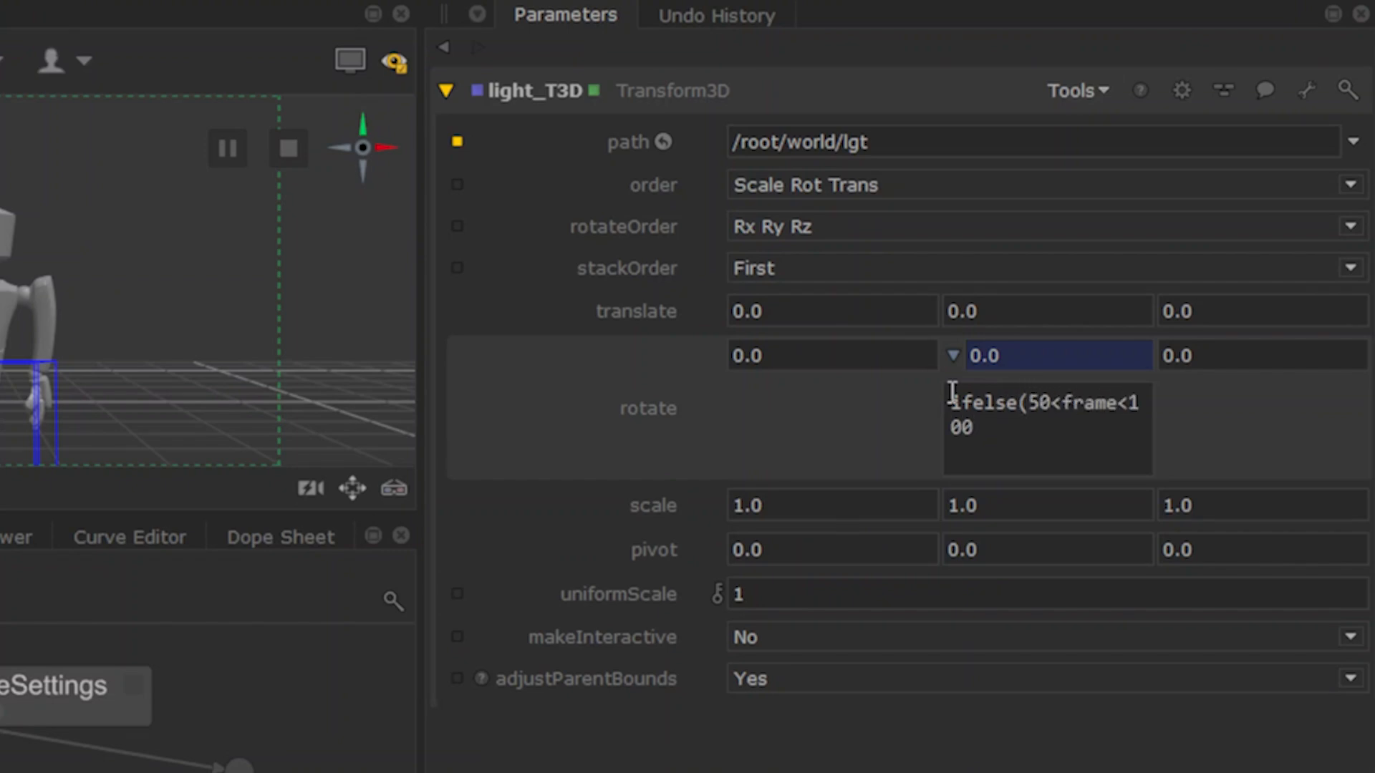
{"action": "type", "text": ", frame*360/50,"}
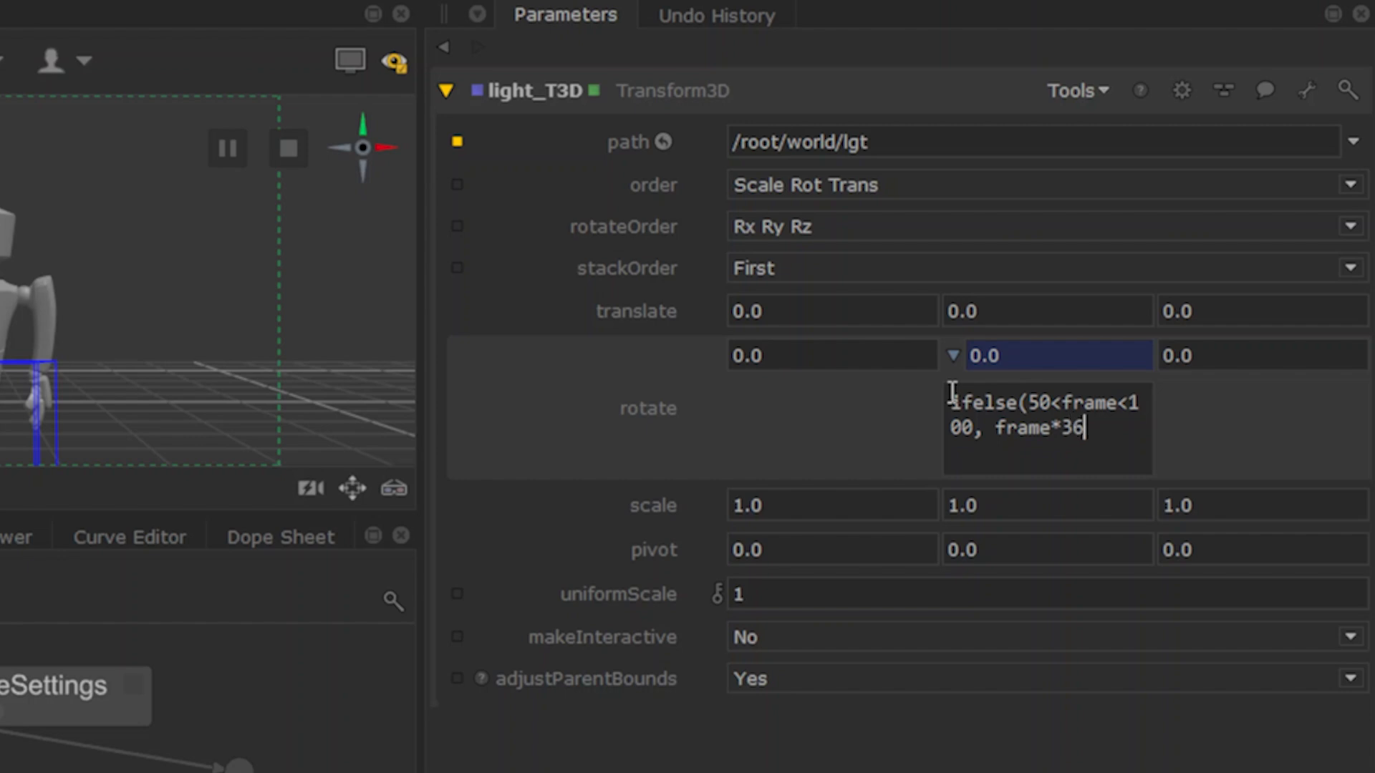
{"action": "type", "text": " 0)"}
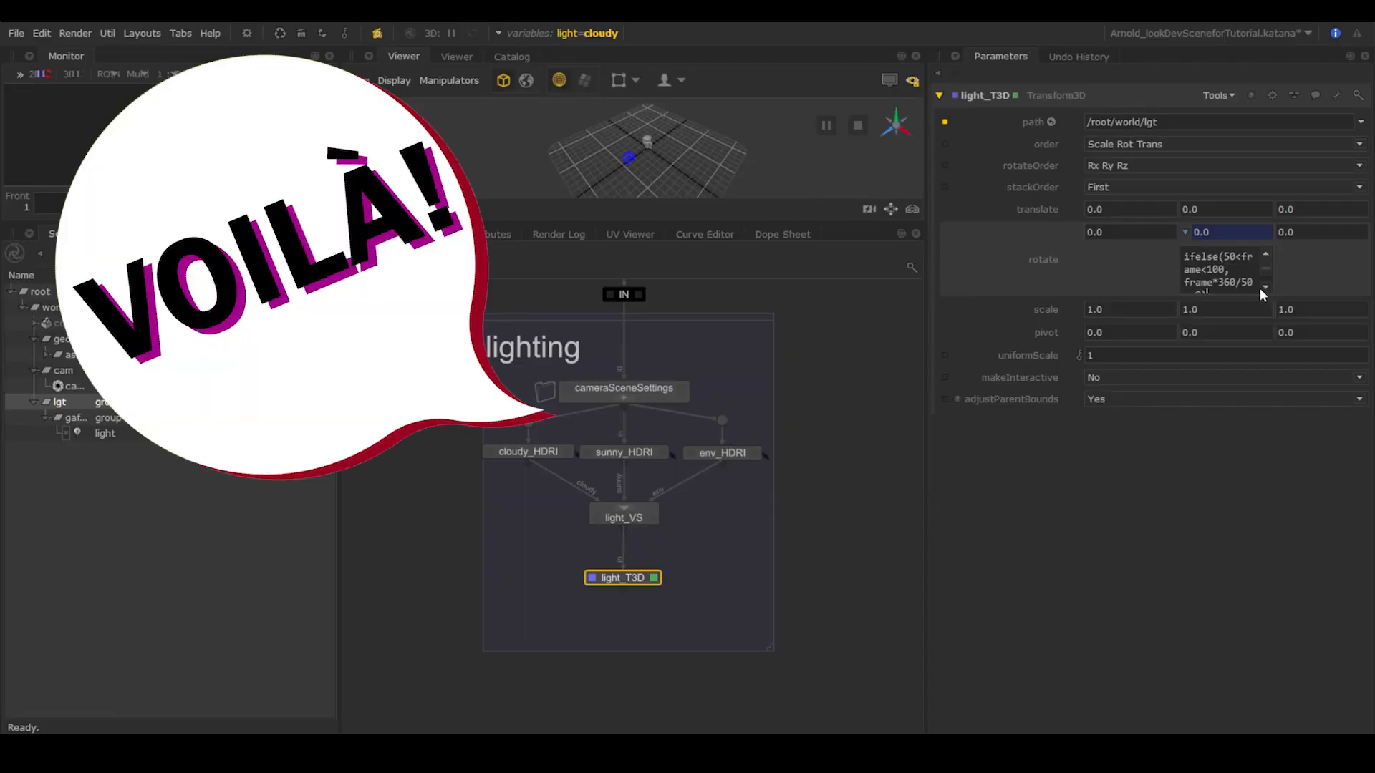
{"action": "left_click", "coordinate": [1264, 289]}
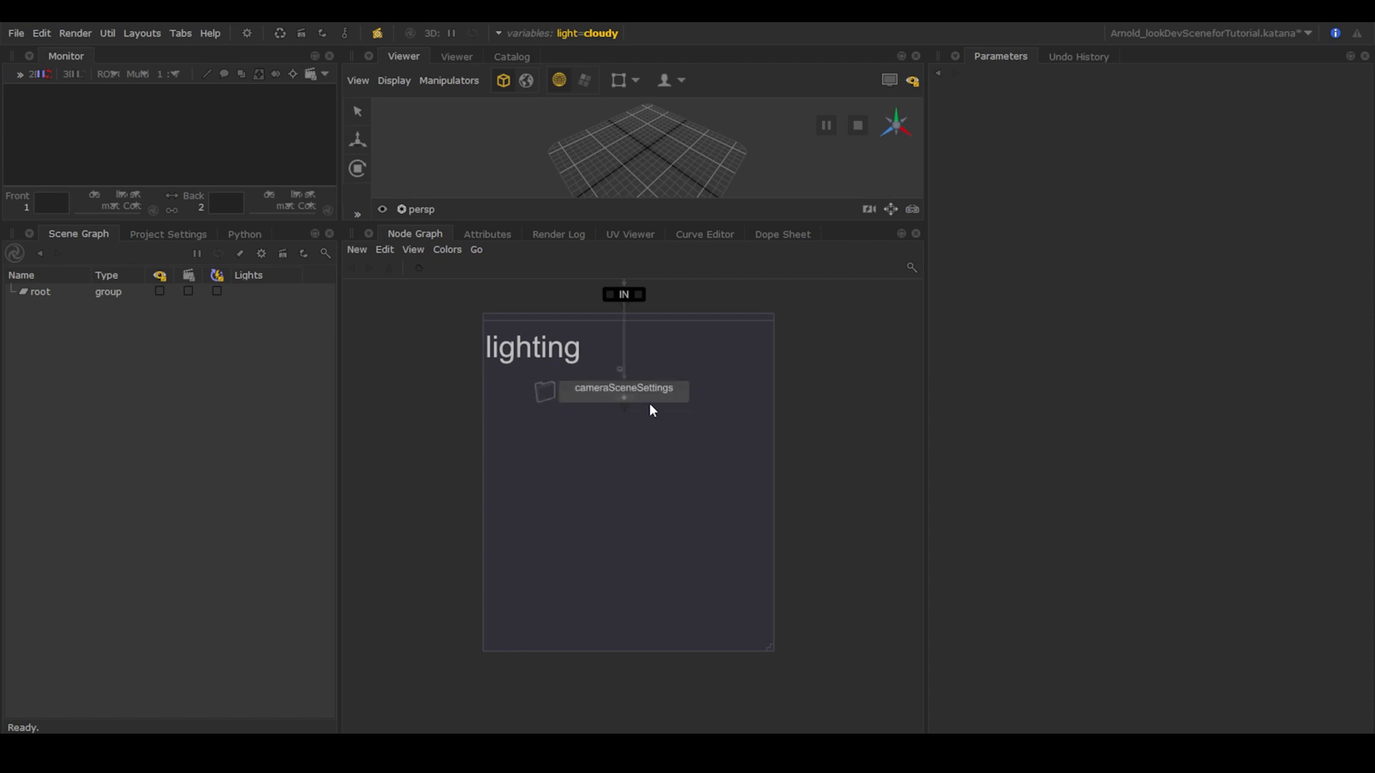
Step: Review the camera, merge, Scene_RS and txFix_AGS nodes inside the cameraSceneSettings group, including the texture system settings
{"action": "mouse_move", "coordinate": [625, 405]}
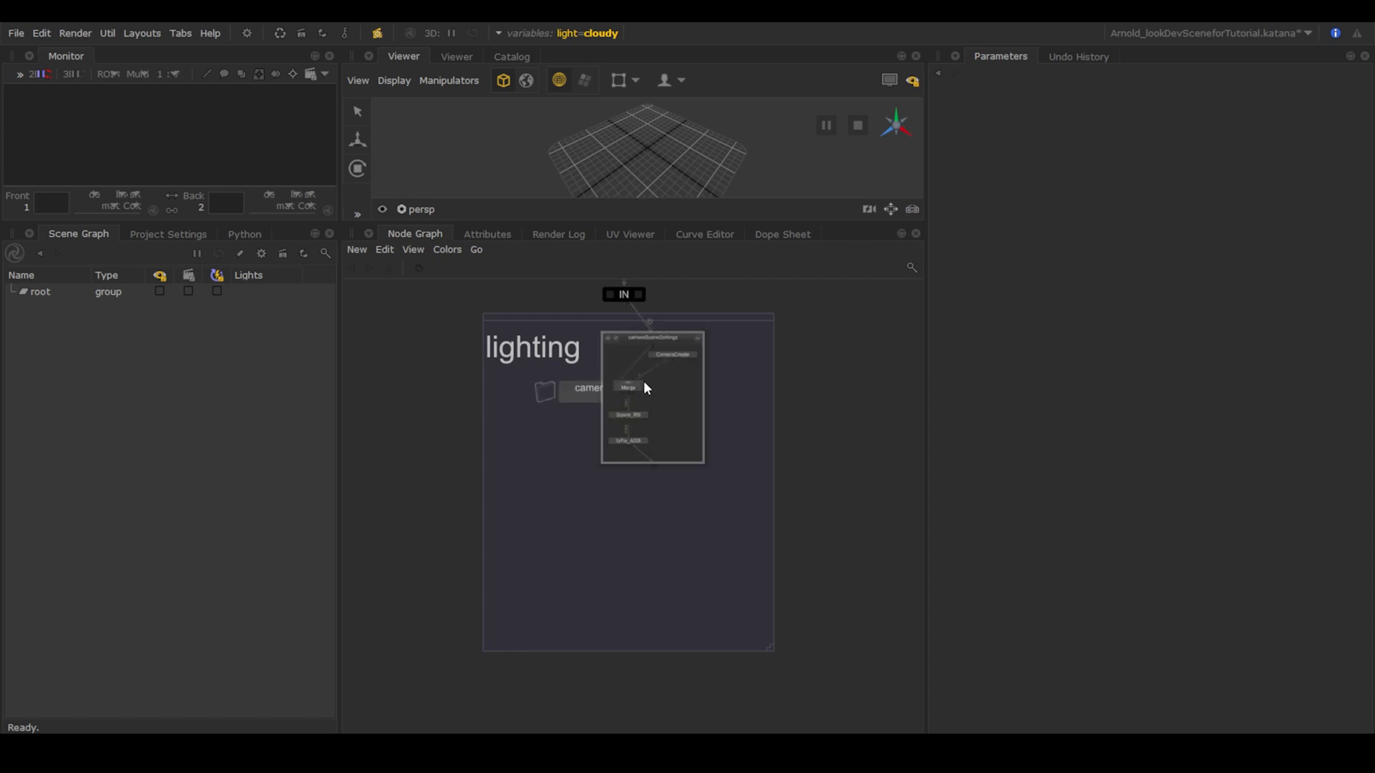
{"action": "left_click", "coordinate": [672, 354]}
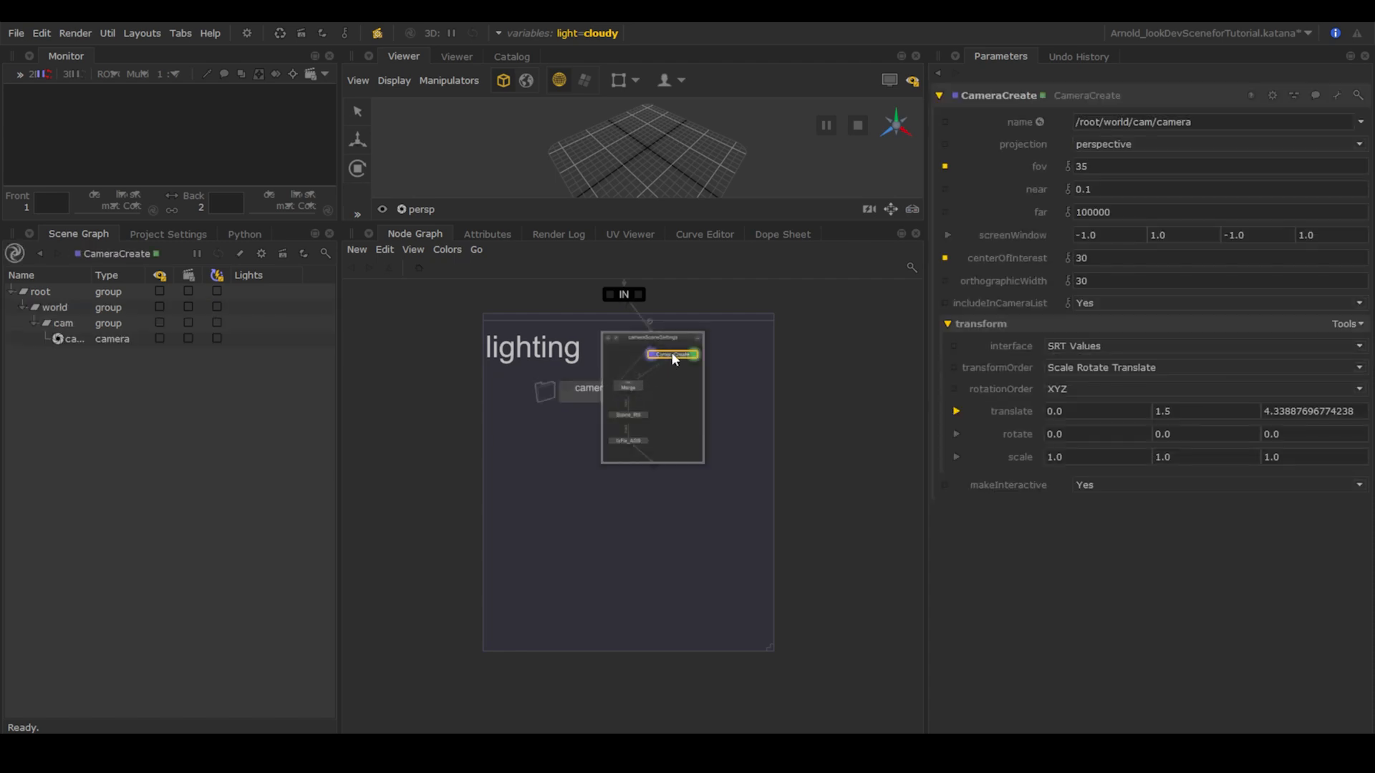
{"action": "left_click", "coordinate": [634, 387]}
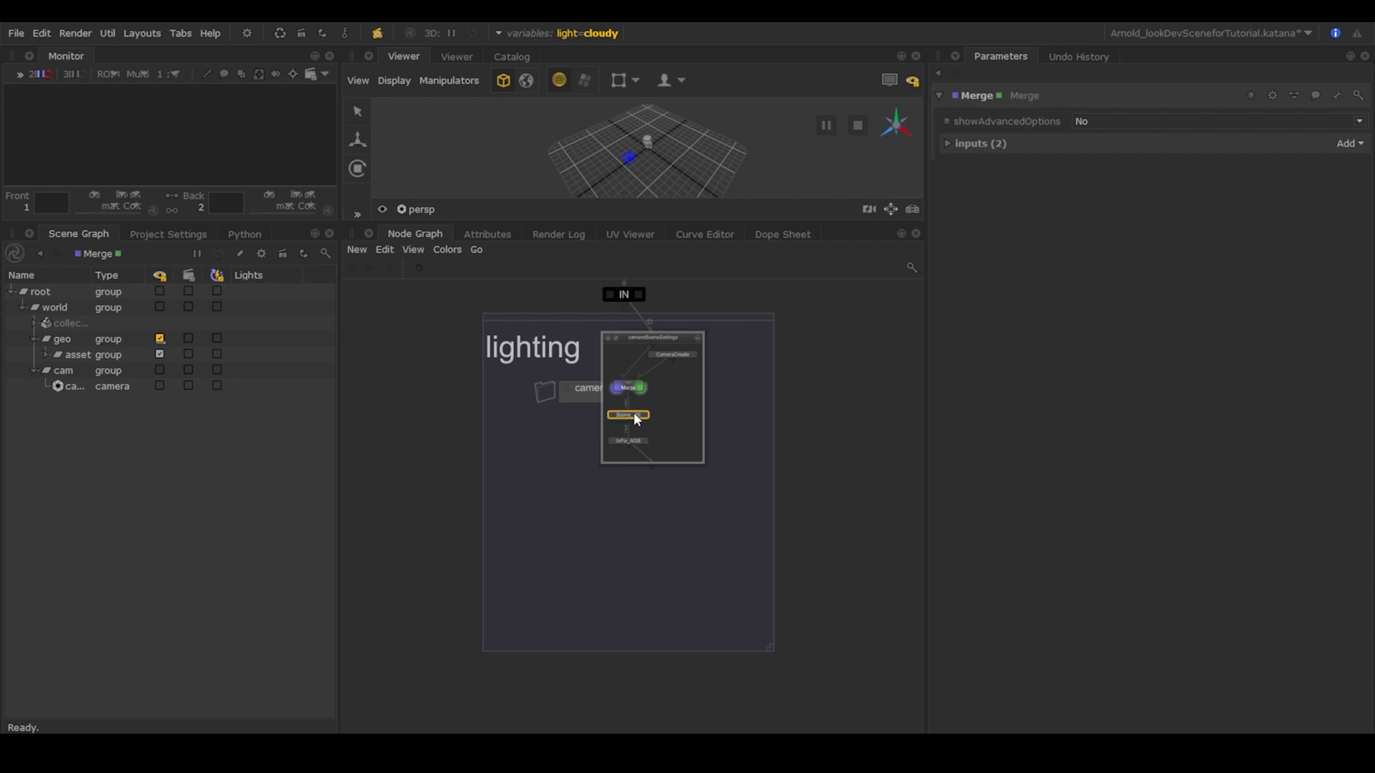
{"action": "left_click", "coordinate": [634, 414]}
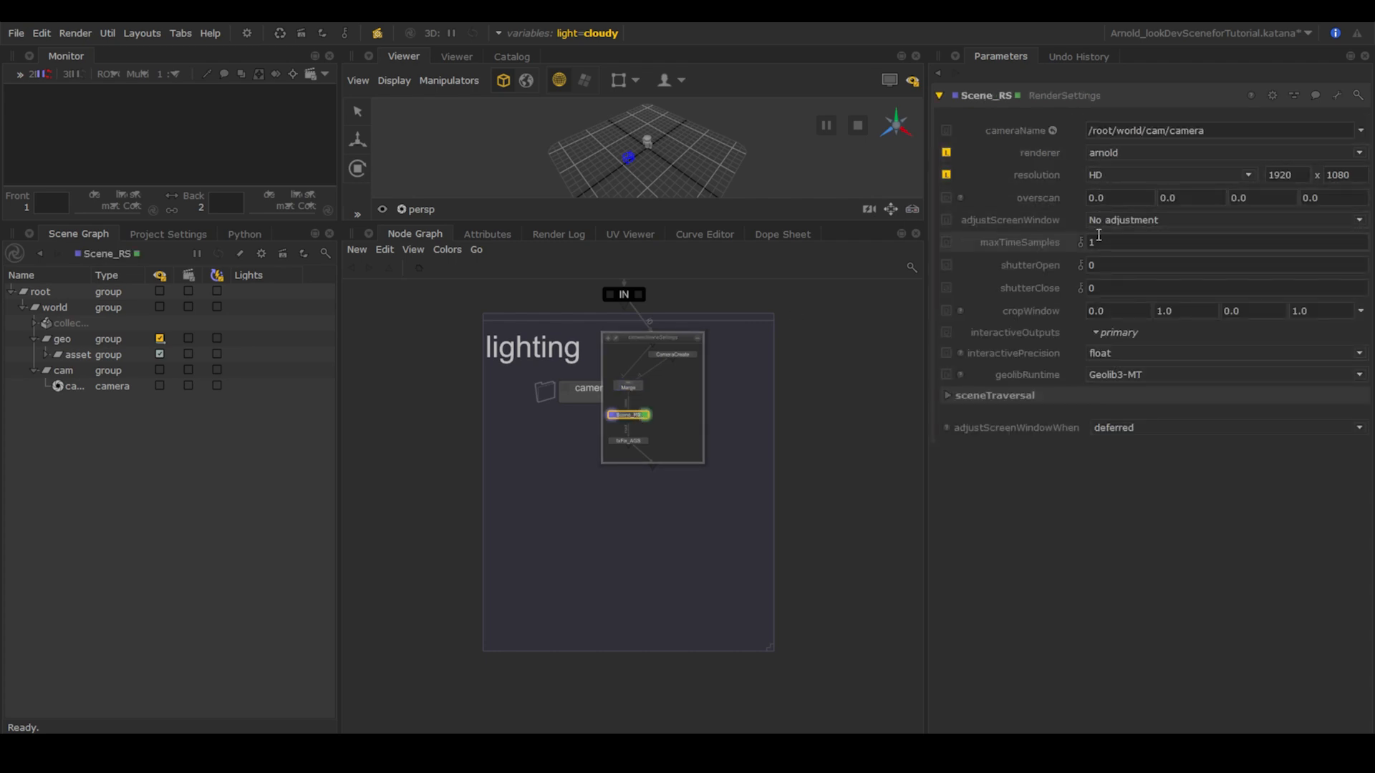
{"action": "left_click", "coordinate": [626, 439]}
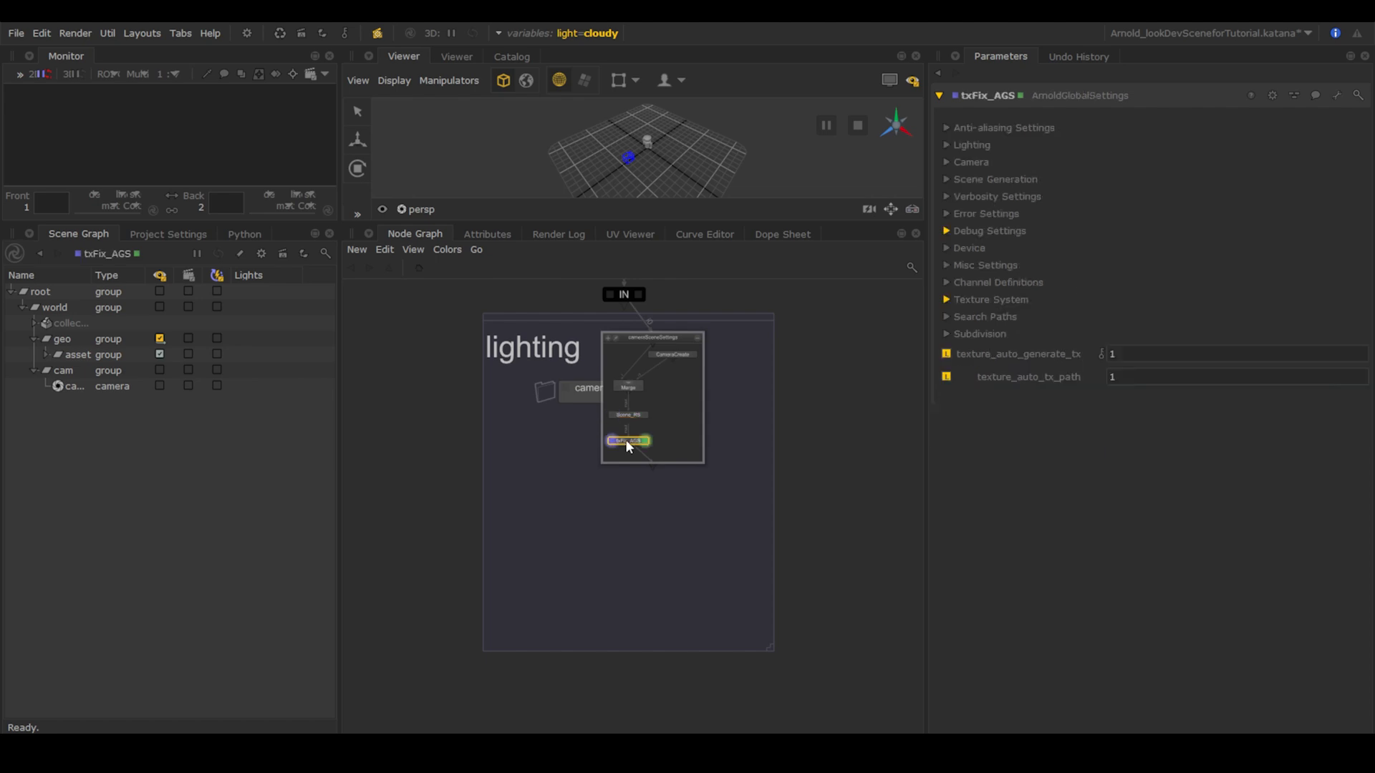
{"action": "left_click", "coordinate": [946, 299]}
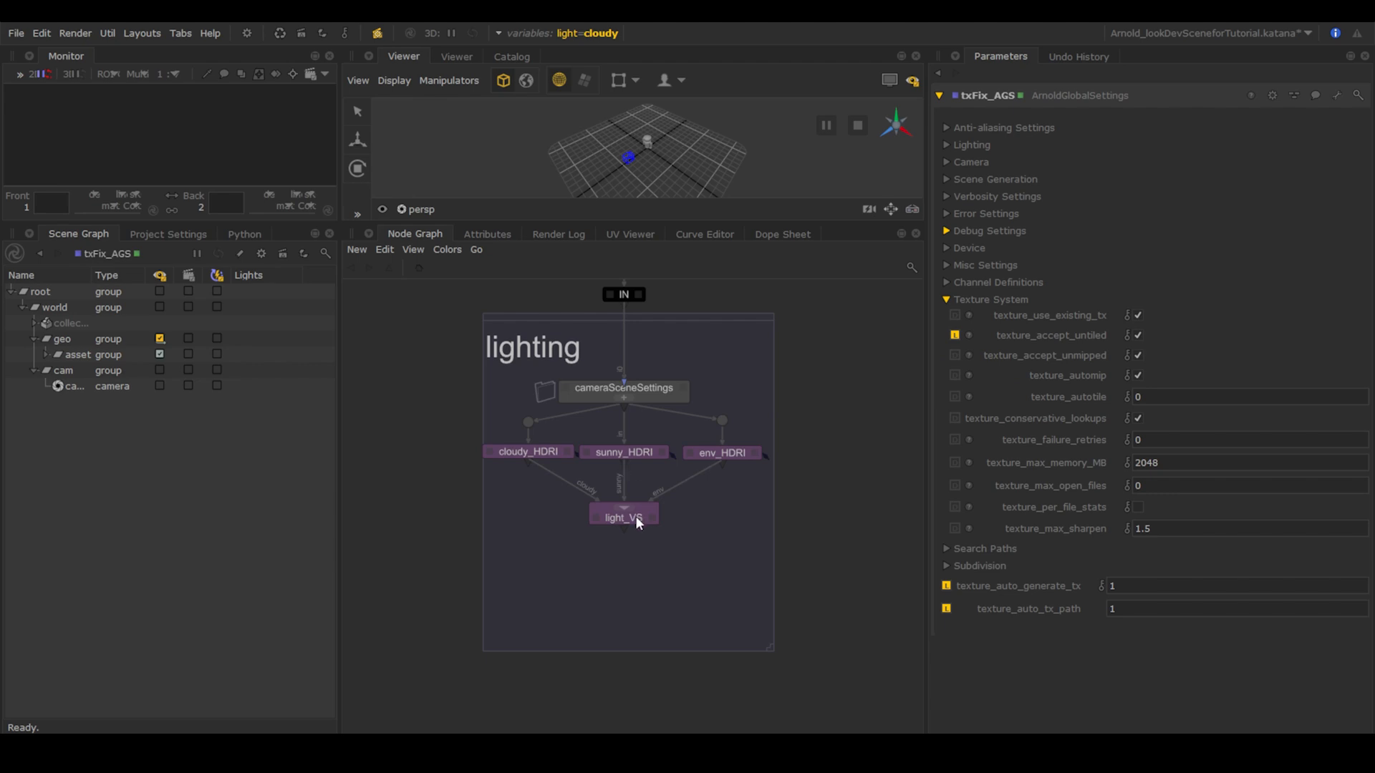
Step: Review the light_VS switch patterns and the light variable in the project settings and global graph state variables
{"action": "left_click", "coordinate": [636, 519]}
{"action": "left_click", "coordinate": [947, 148]}
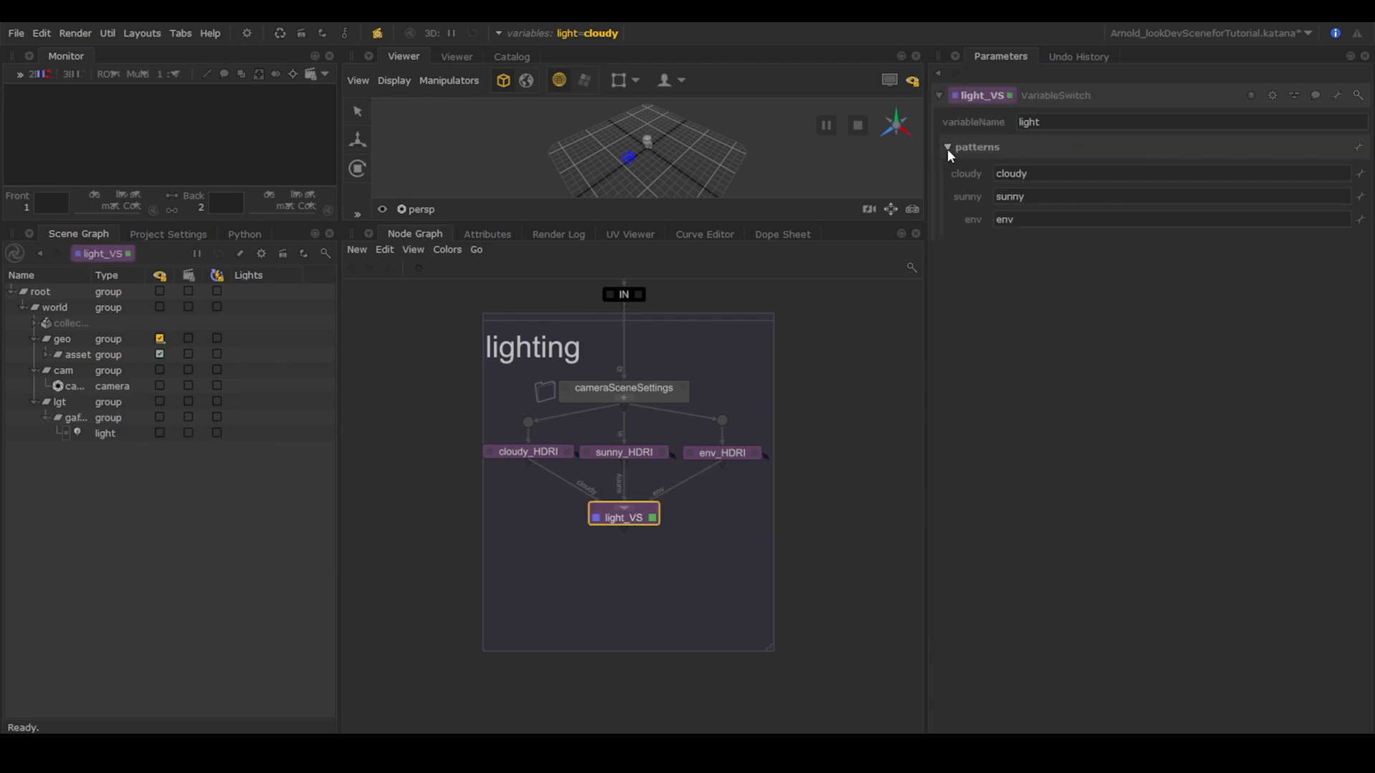
{"action": "left_click", "coordinate": [187, 236]}
{"action": "left_click", "coordinate": [539, 33]}
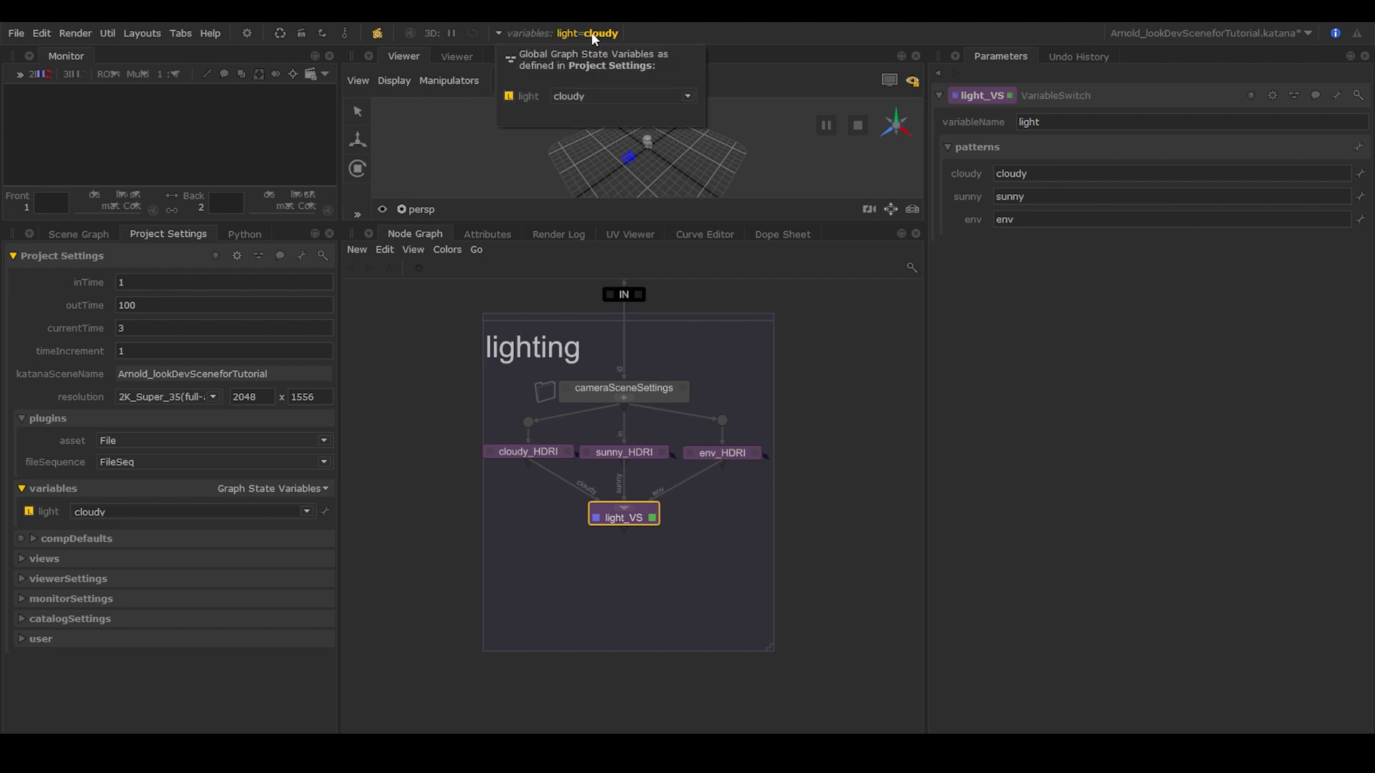
{"action": "left_click", "coordinate": [594, 98]}
{"action": "left_click", "coordinate": [591, 117]}
Step: Restore the light_T3D node below light_VS through undo and expand its Y rotation expression
{"action": "left_click", "coordinate": [634, 567]}
{"action": "key", "text": "ctrl+z"}
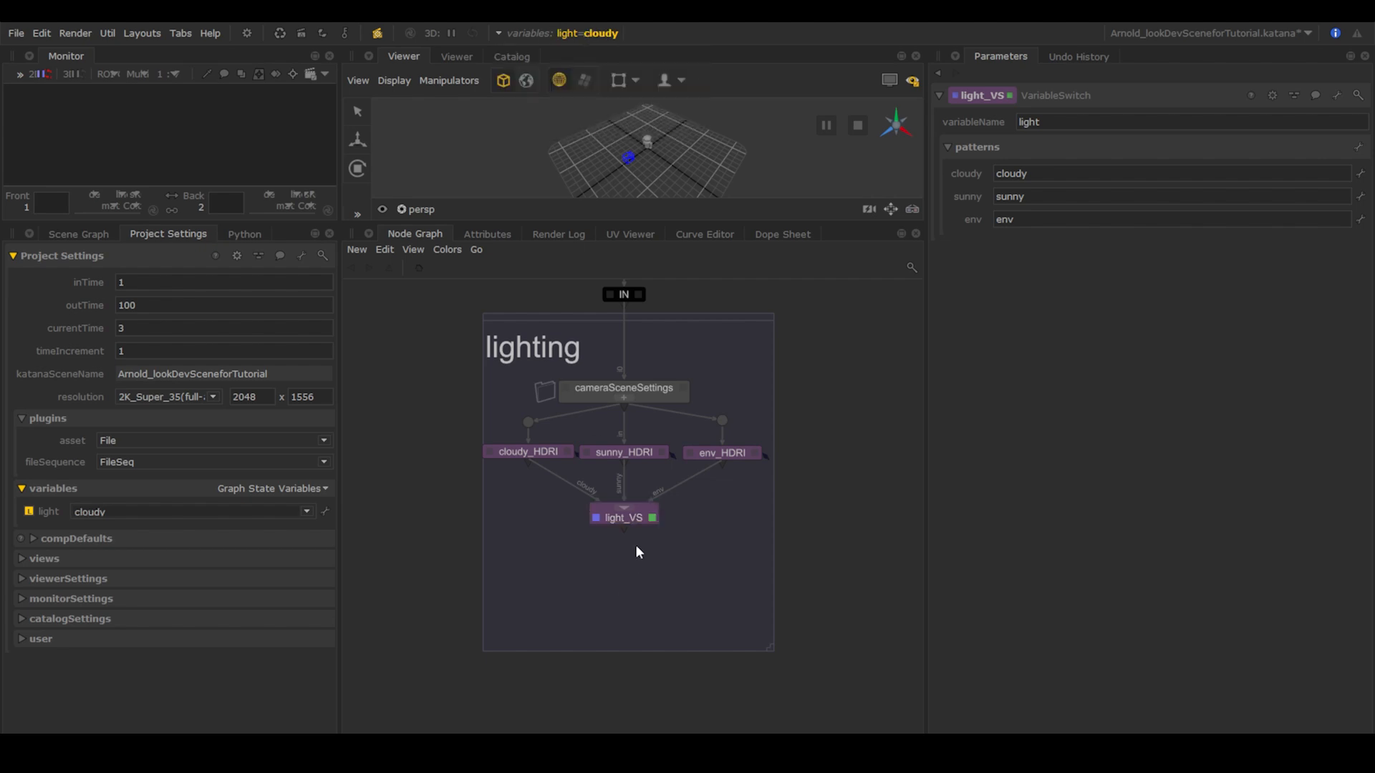
{"action": "key", "text": "ctrl+z"}
{"action": "left_click", "coordinate": [635, 582]}
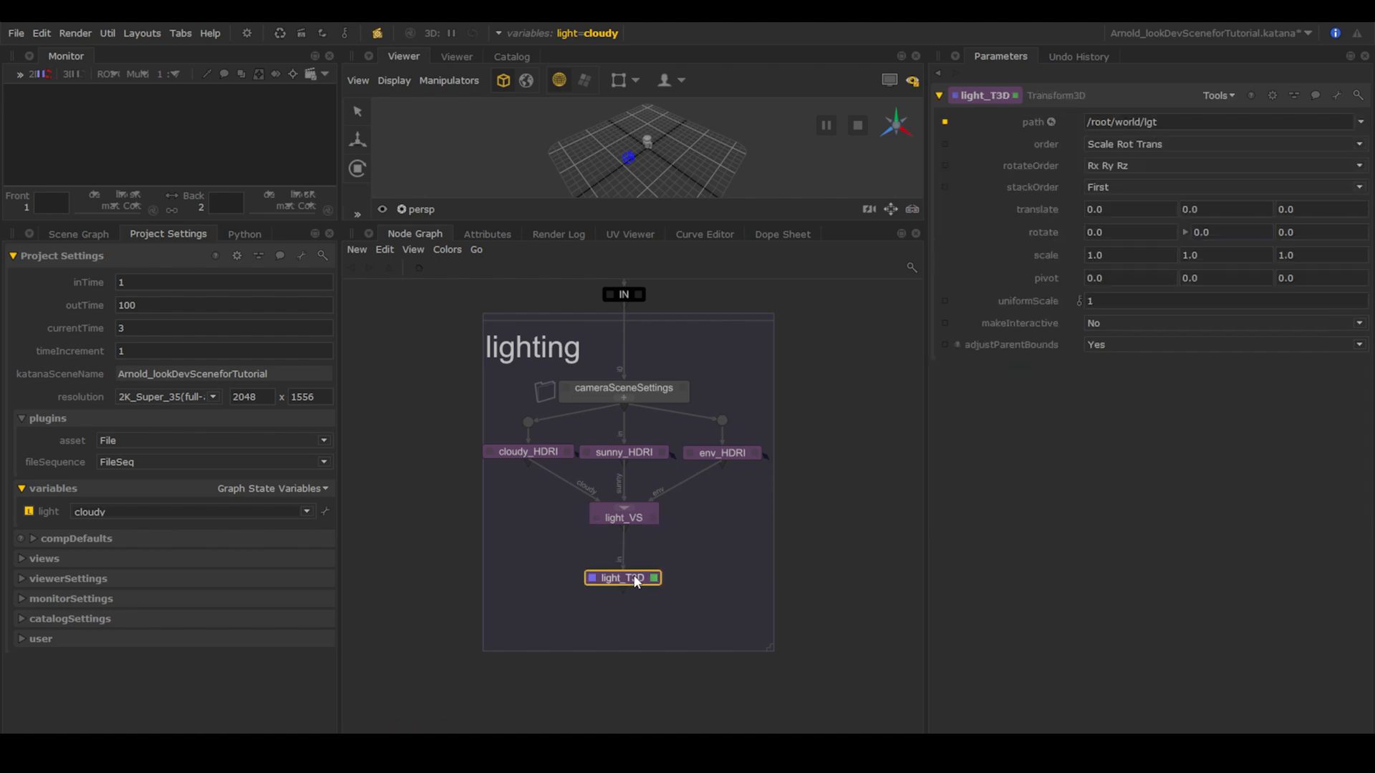
{"action": "left_click", "coordinate": [1186, 233]}
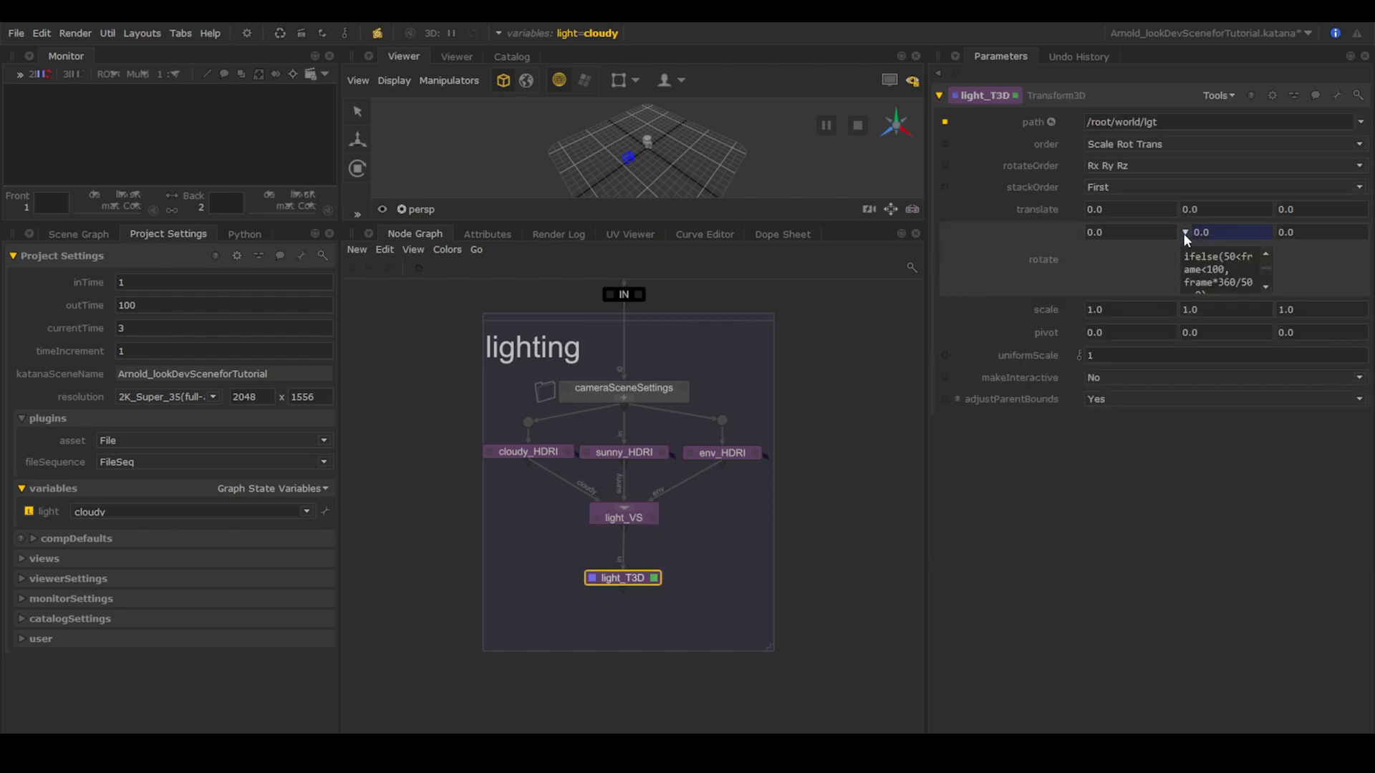